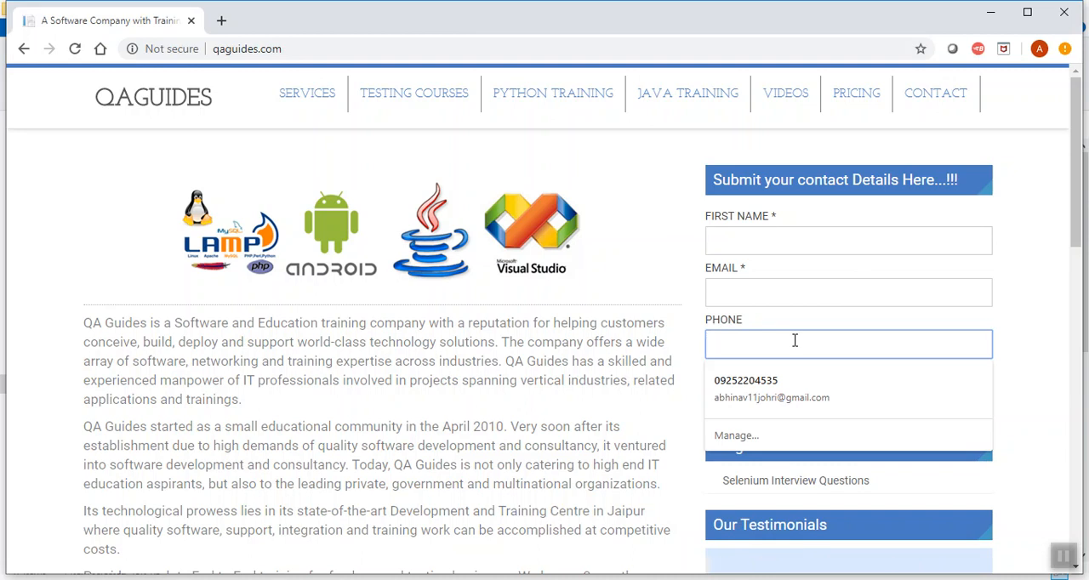
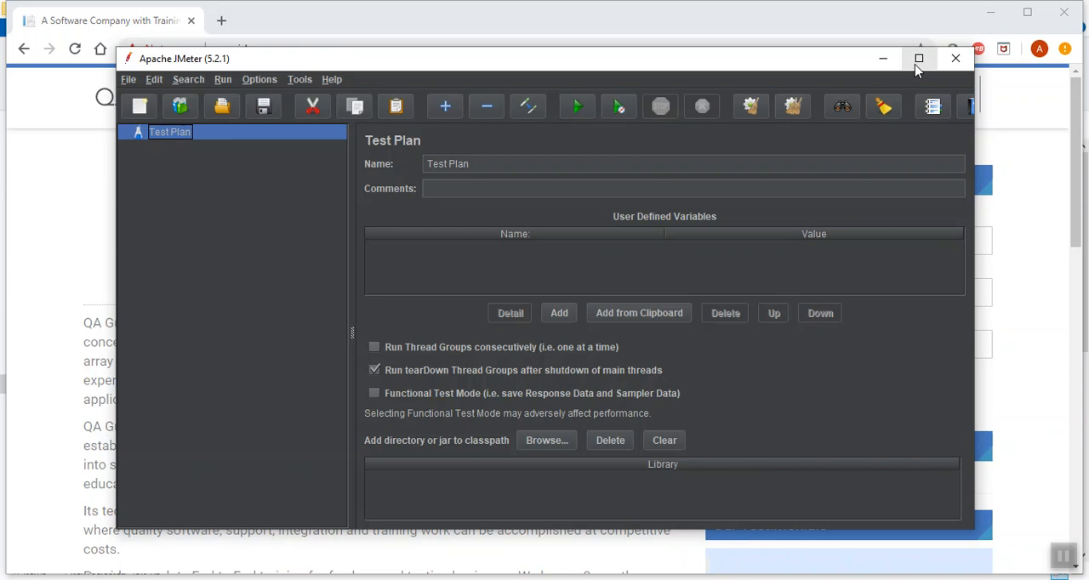
Switch to Apache JMeter and maximize its window
left_click(919, 60)
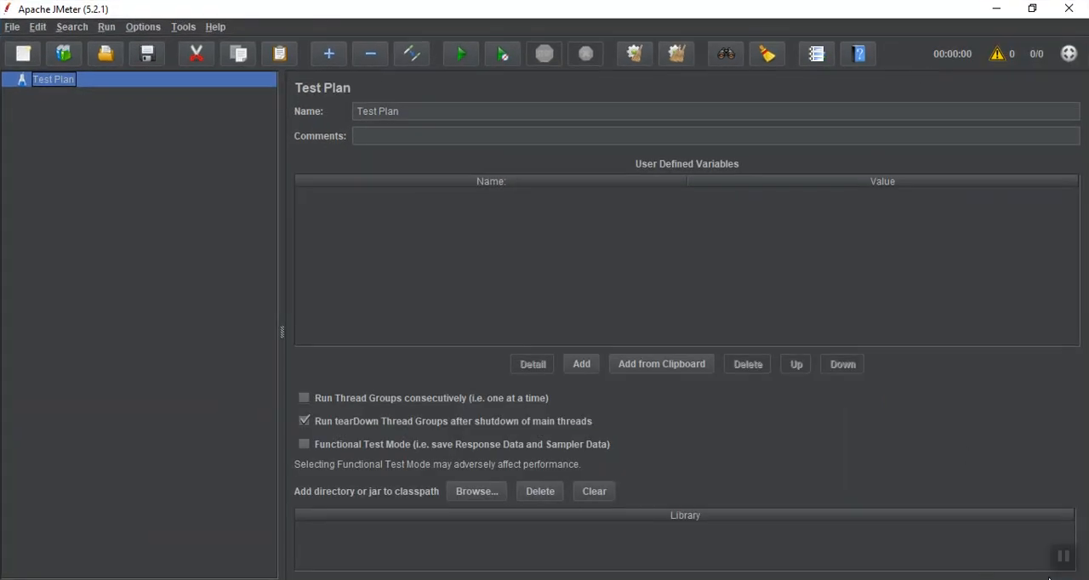
left_click(1064, 556)
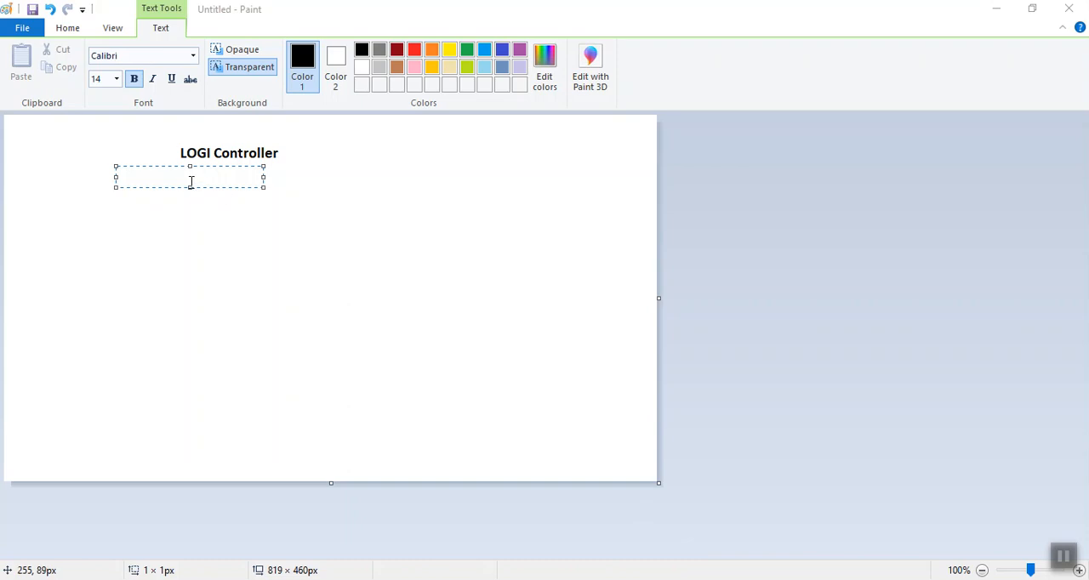
Switch to Paint and undo the misspelled "LOGI Controller" heading
left_click(202, 140)
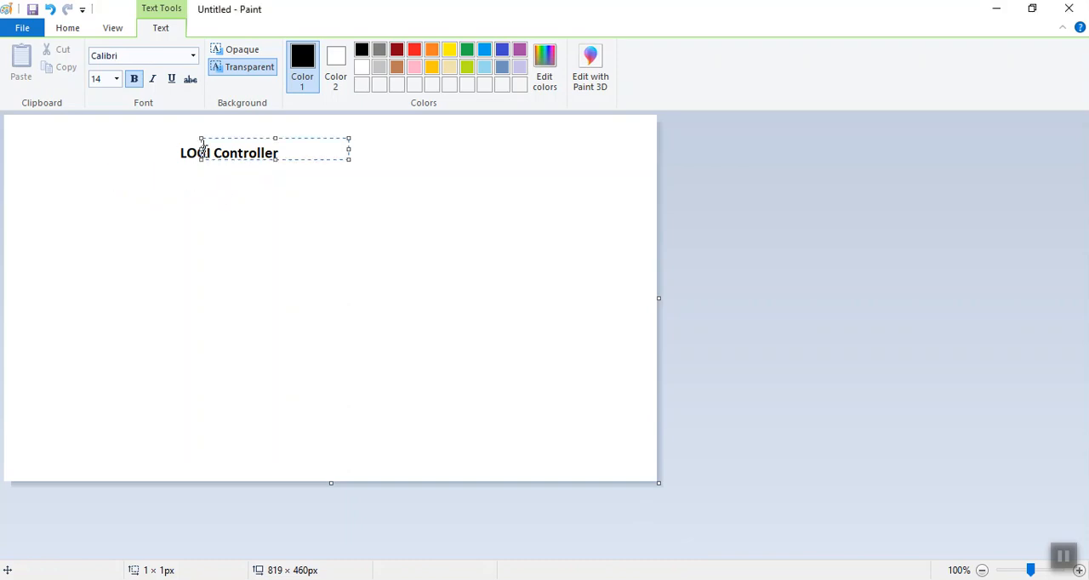
left_click(224, 164)
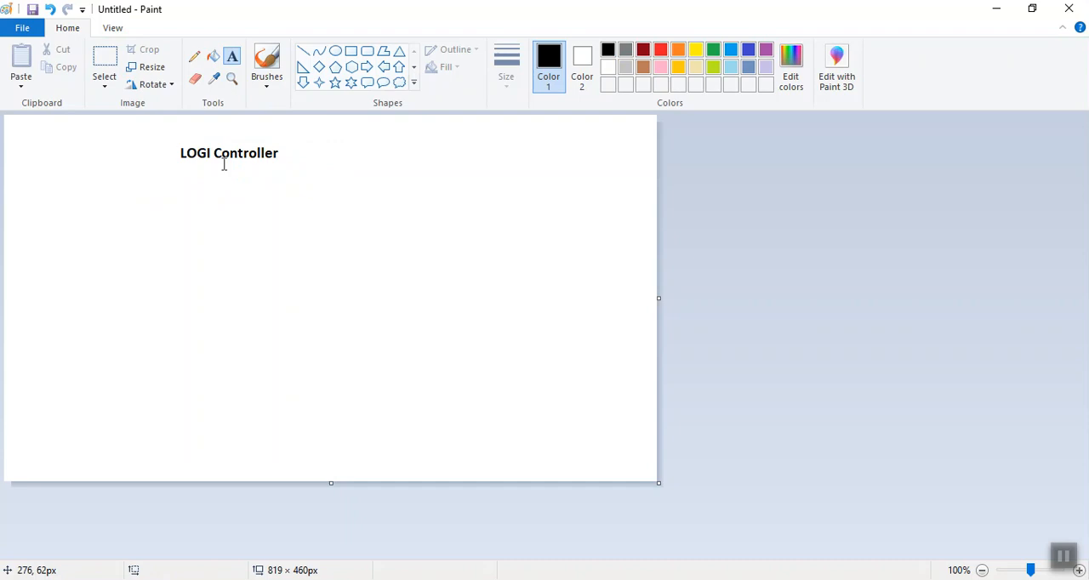
key("ctrl+z")
Write the heading "LOGIC controller" near the upper edge of the canvas
left_click(224, 165)
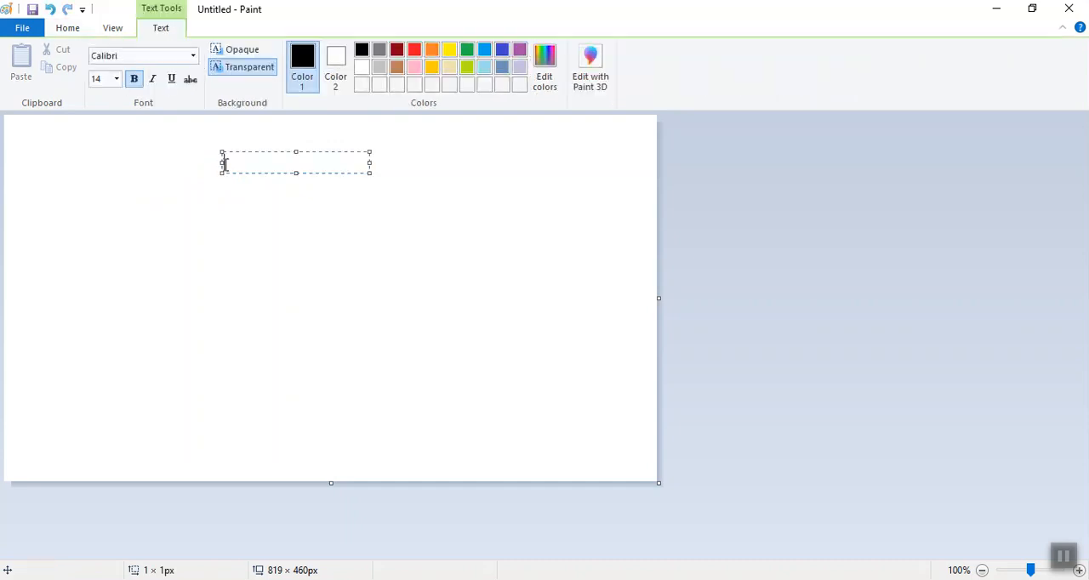
type("LOGIC controller")
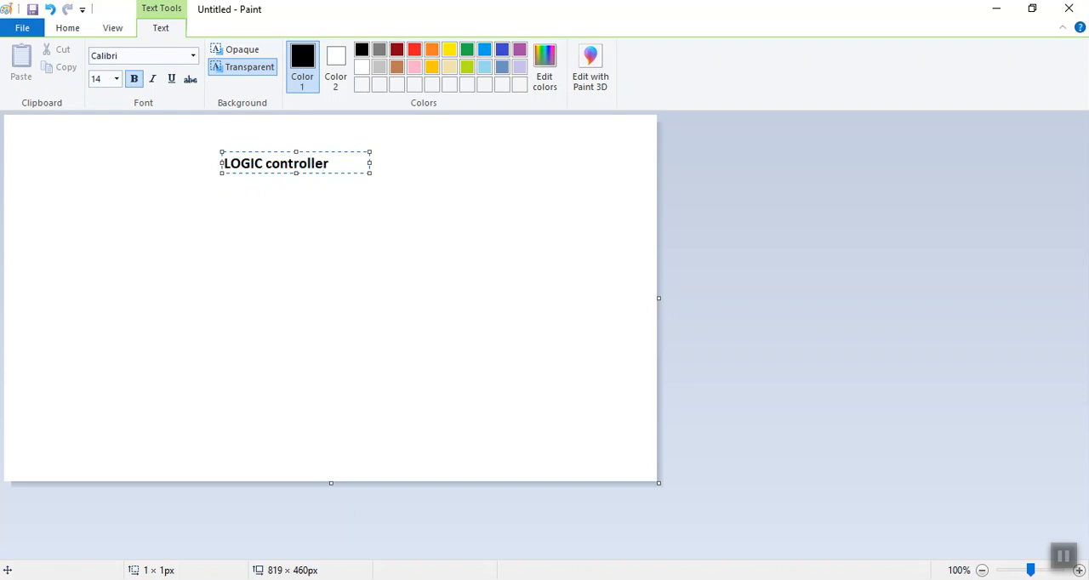
Below the heading, add the text "- user to control the processing order of element" and widen its text box to fit one line
left_click(57, 221)
type("user to ")
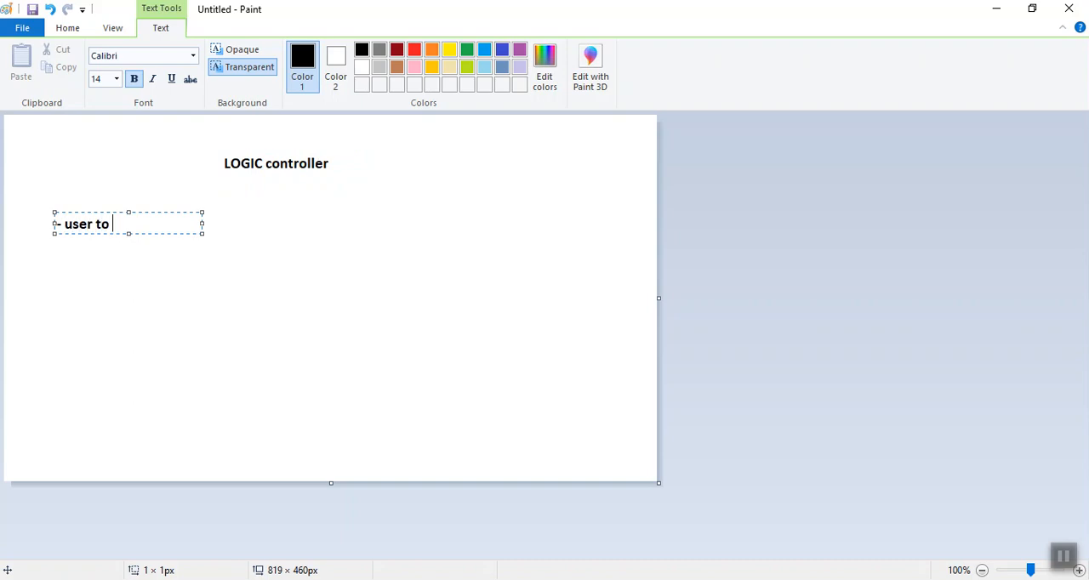
type("control the processi")
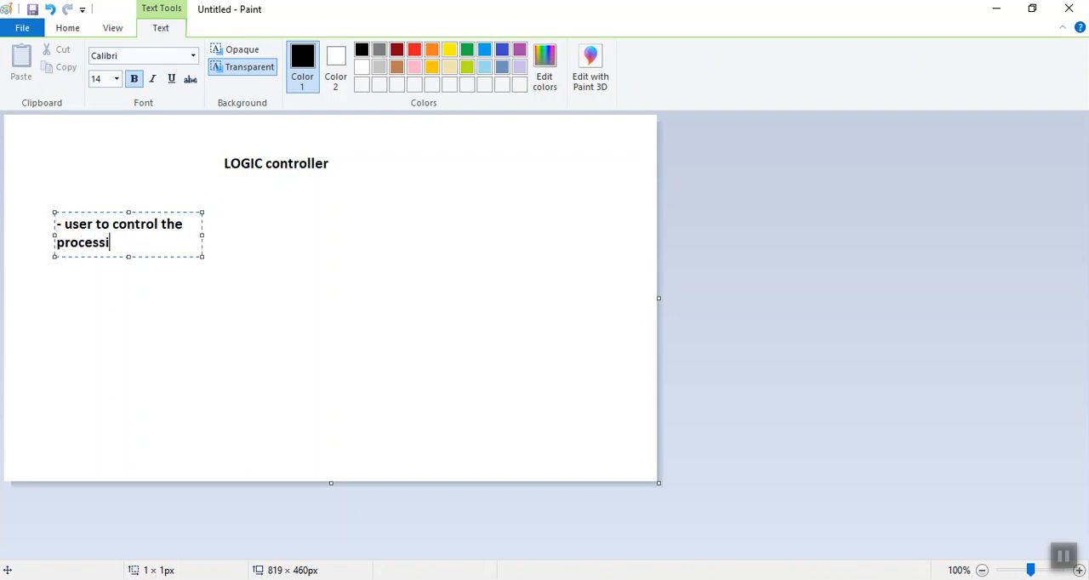
type("ng order of element")
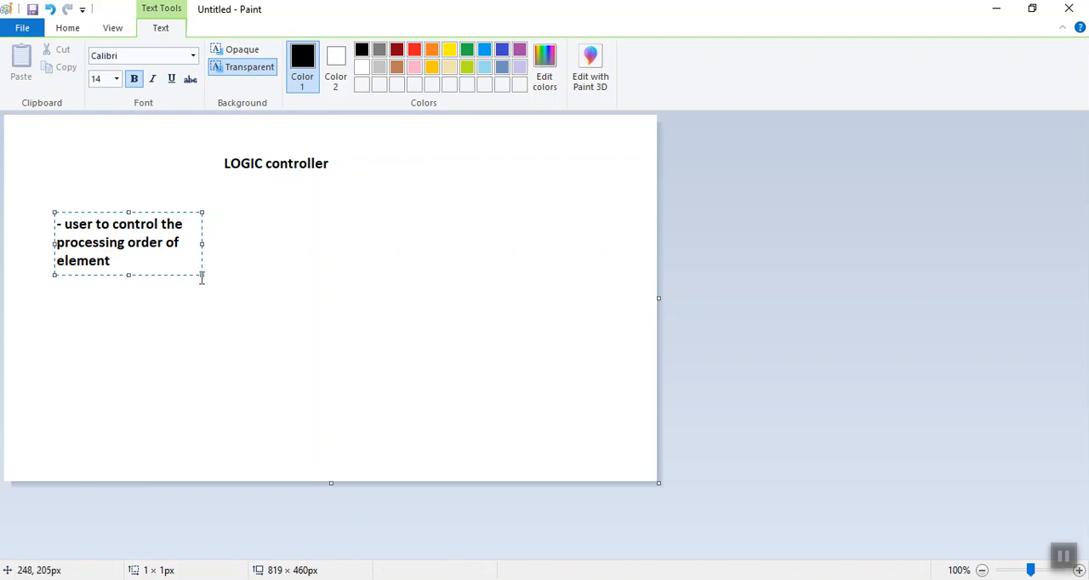
left_click_drag(202, 244, 423, 207)
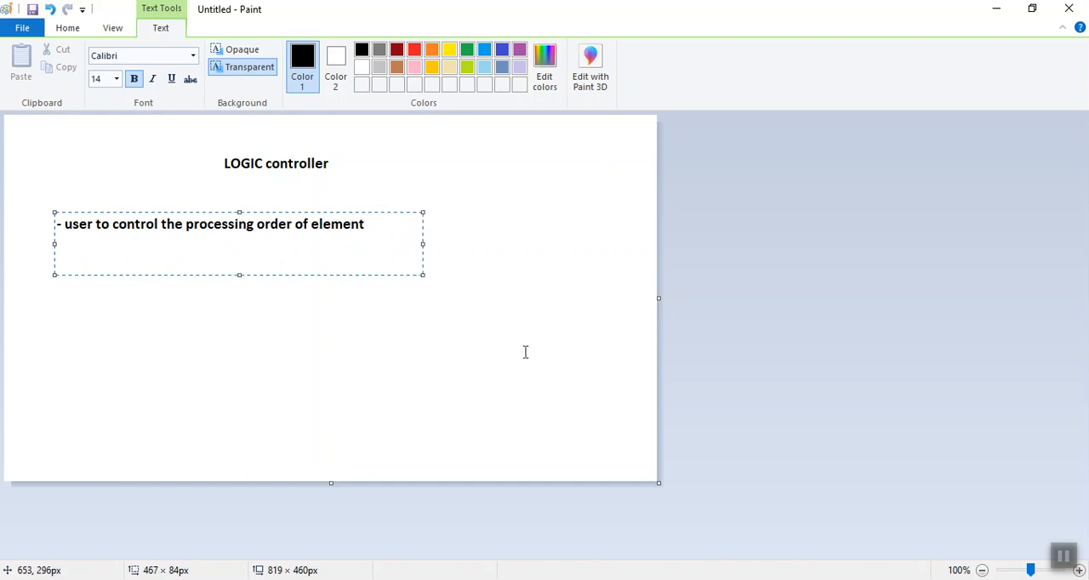
Add a second line reading "- it can change the order in which a user can send a request to the server."
left_click(1070, 562)
left_click(402, 228)
key("Return")
type("-")
type(" it can ")
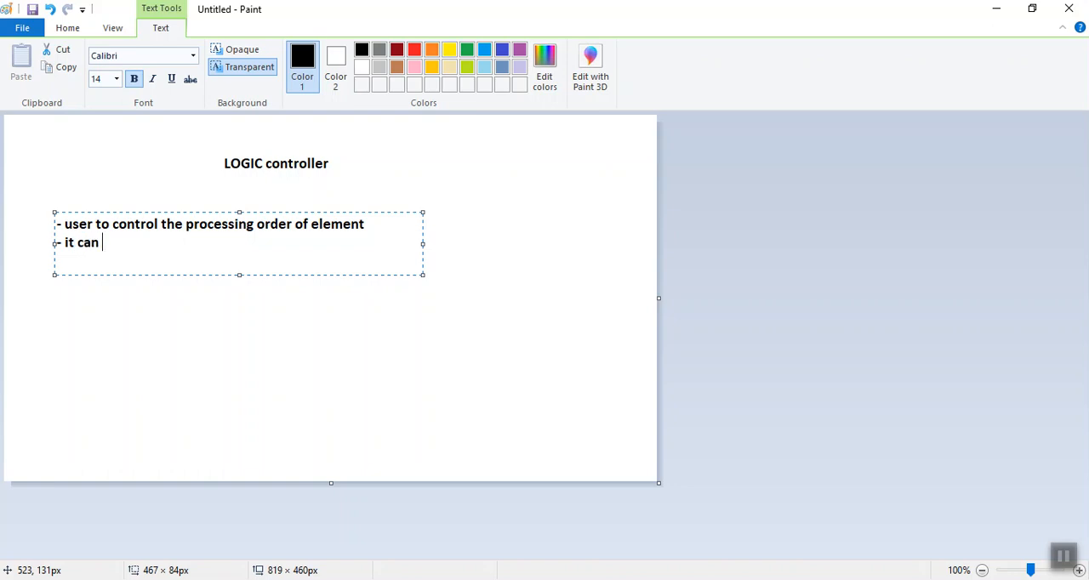
type("change ")
type("th")
key("BackSpace")
type("he ")
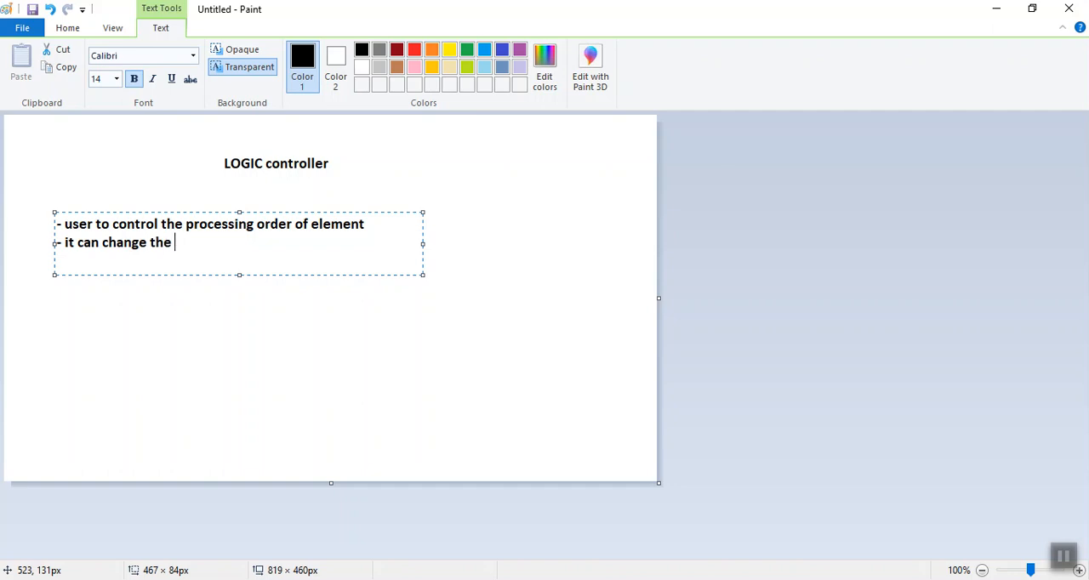
type("order in which ")
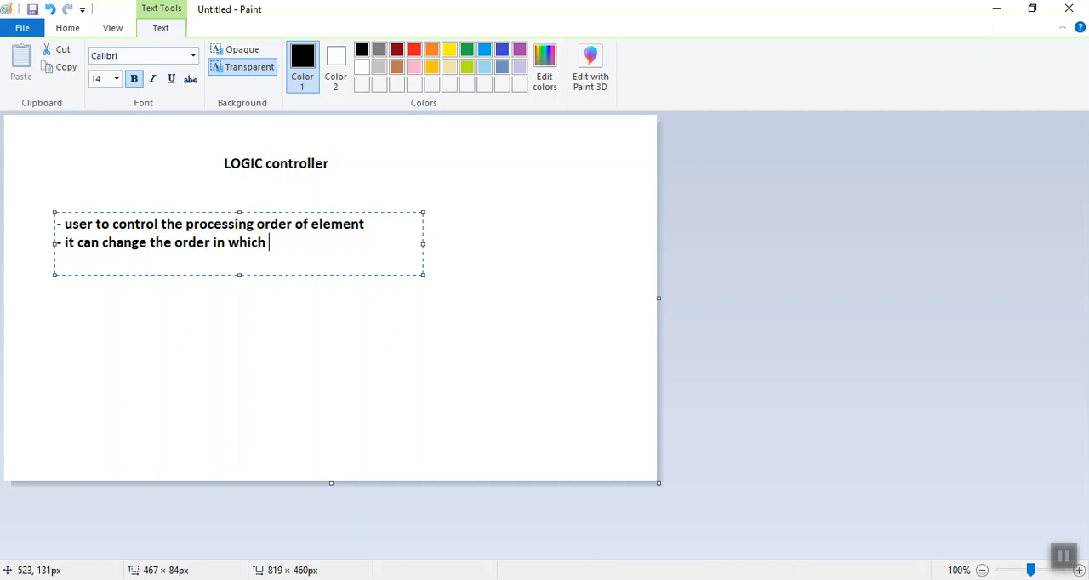
type("a user can send a requ")
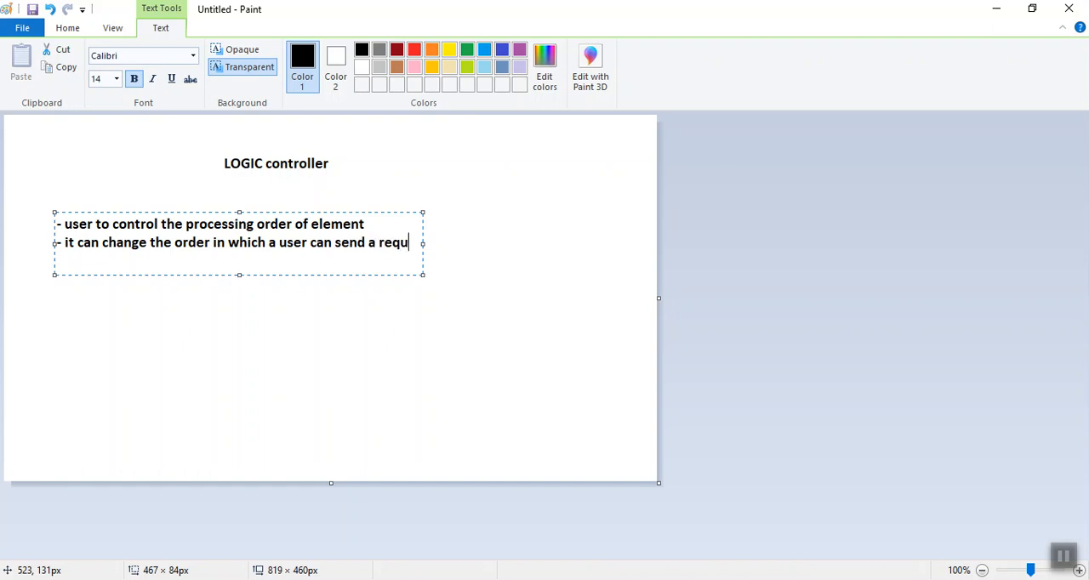
type("est")
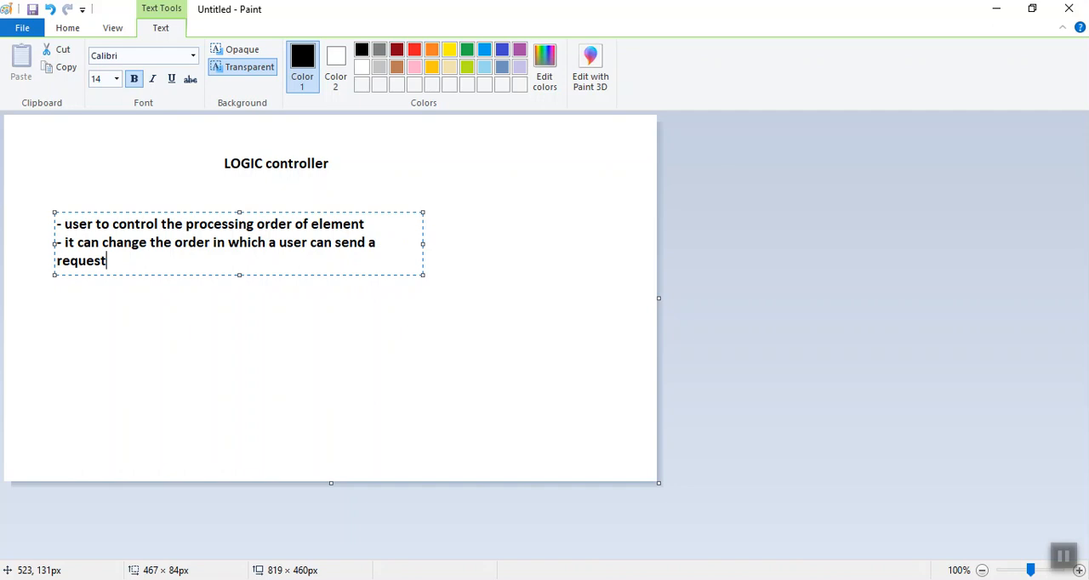
left_click(1064, 557)
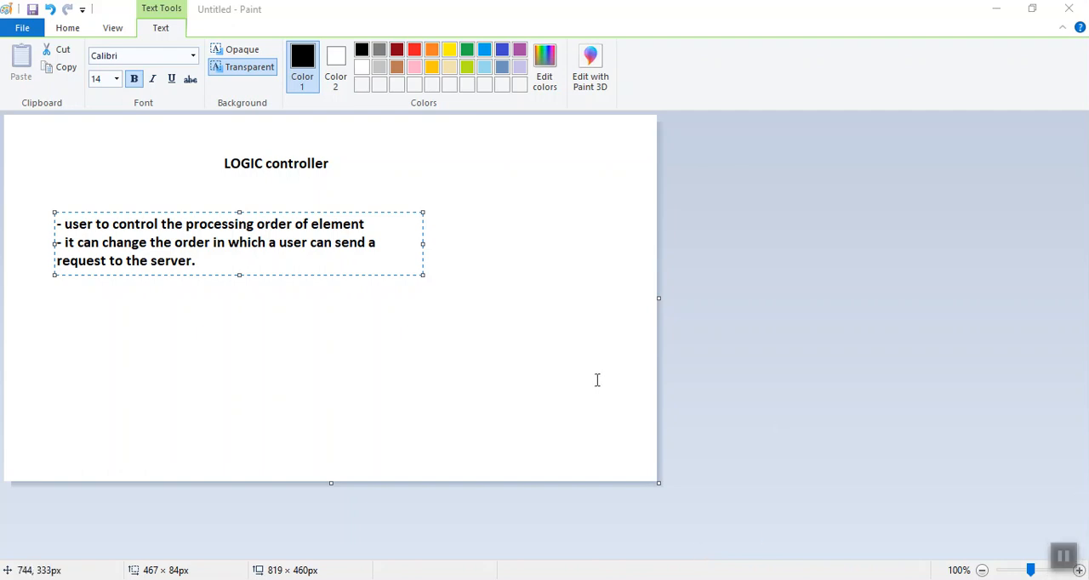
Replace all the text in the box with "1. Simple controller :-"
left_click(216, 268)
key("ctrl+a")
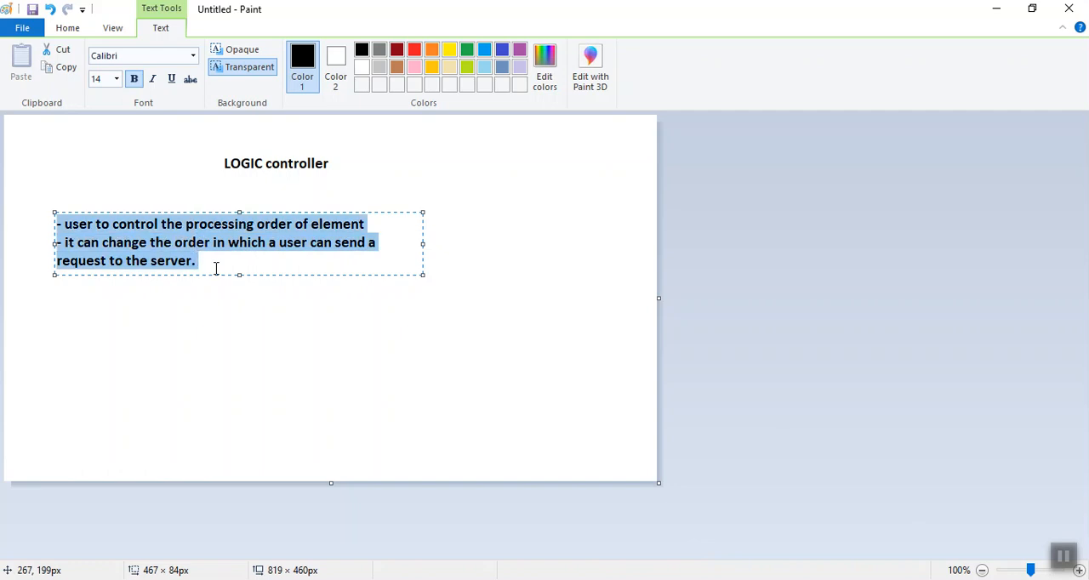
type("1. Simple")
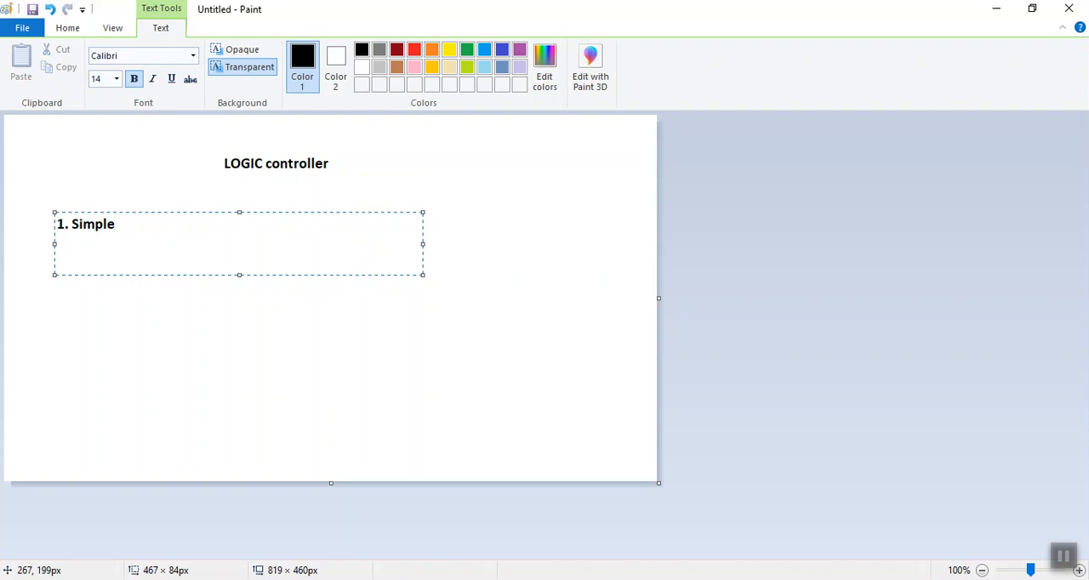
type(" controller :-")
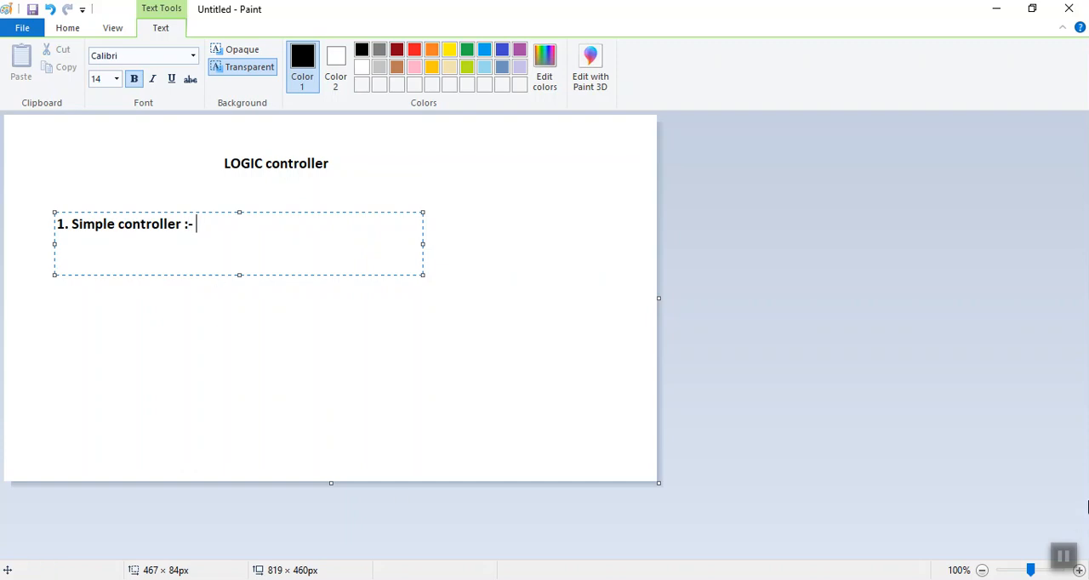
Continue the Simple controller entry with "It simply act as a folder in which we can group the elments/request"
left_click(1067, 557)
left_click(222, 226)
type("It simply act as a ")
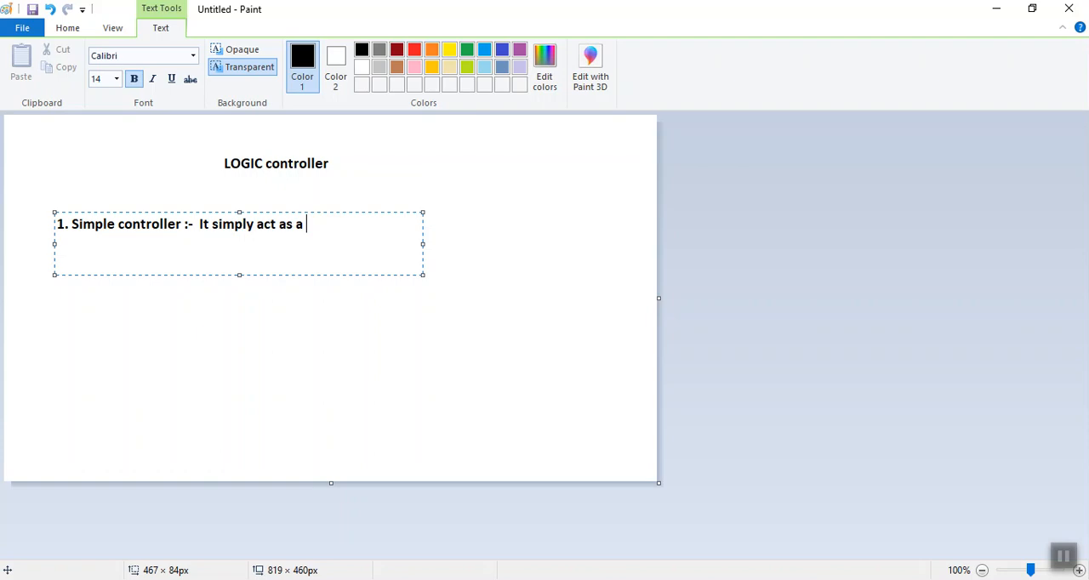
type("folder in which ")
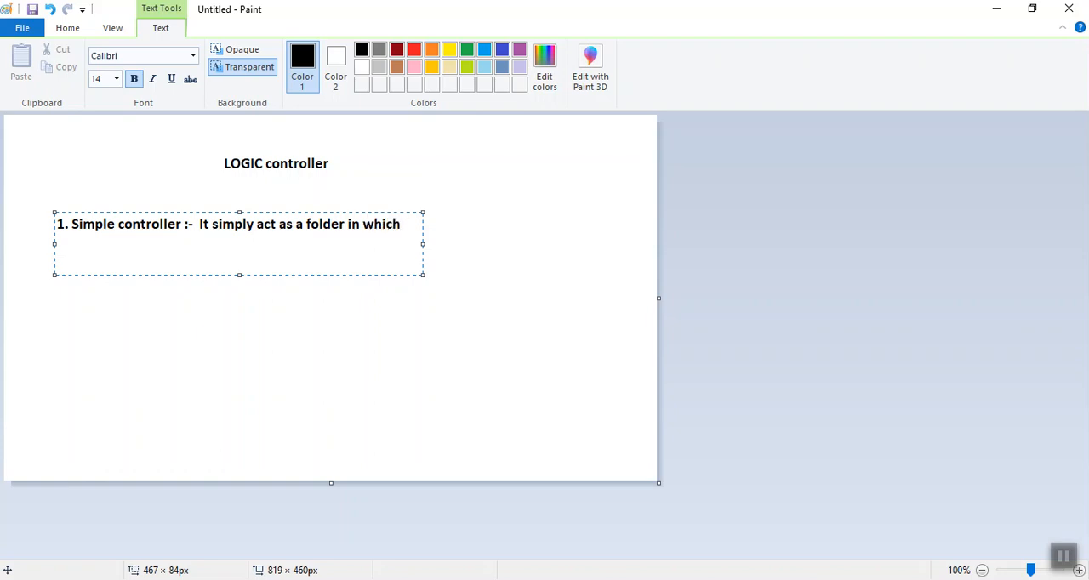
type("we can group")
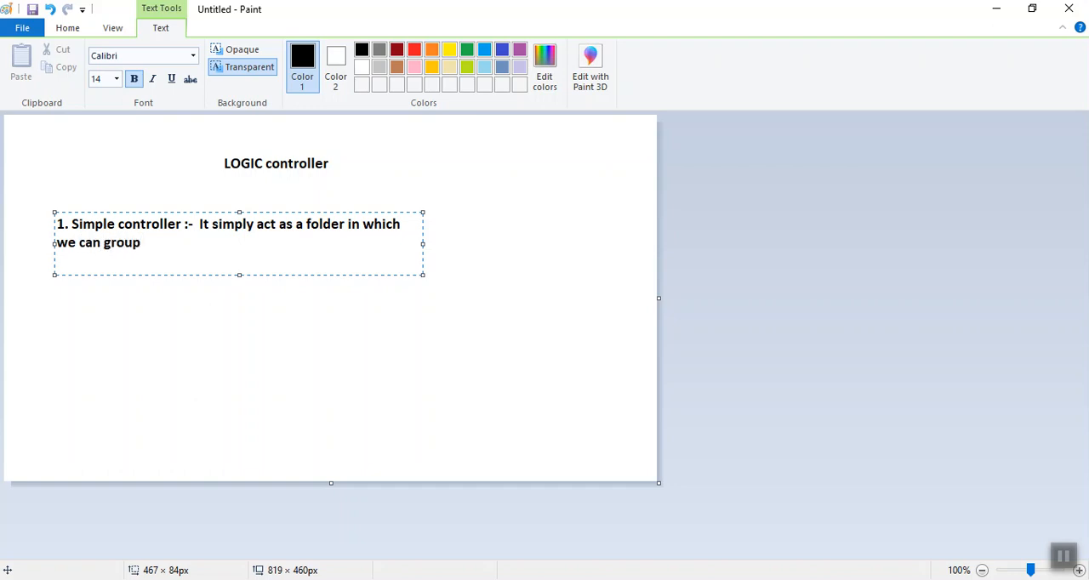
type(" the elments")
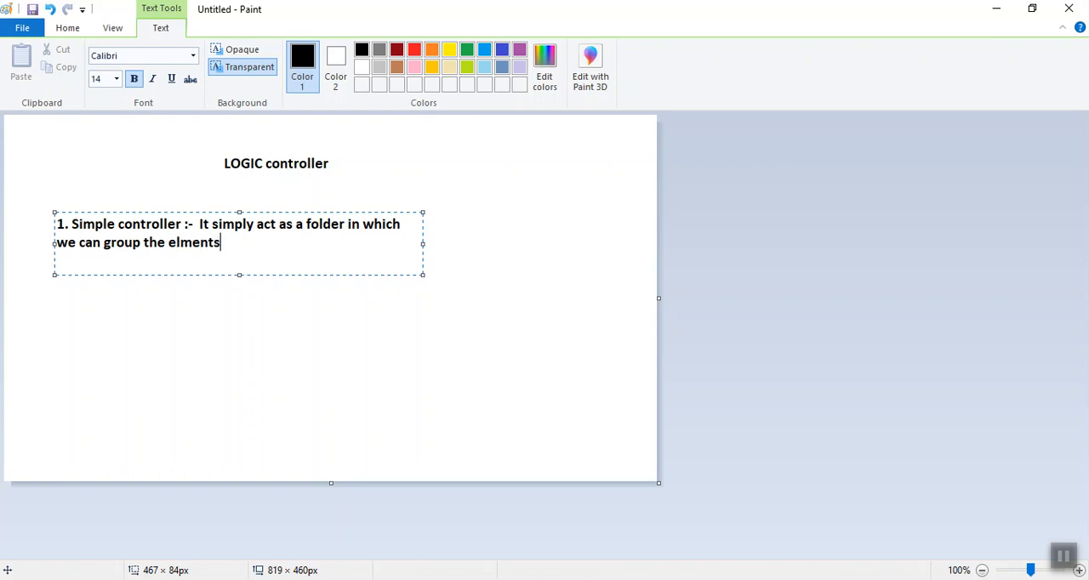
type("/request")
left_click(1068, 559)
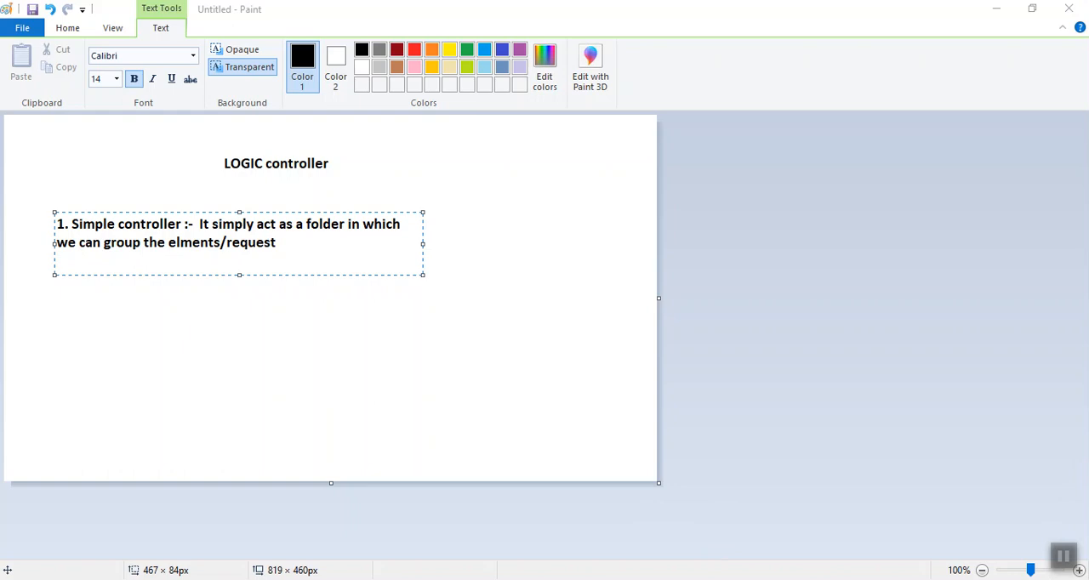
Switch to Apache JMeter and add a Thread Group to the Test Plan
left_click(1064, 558)
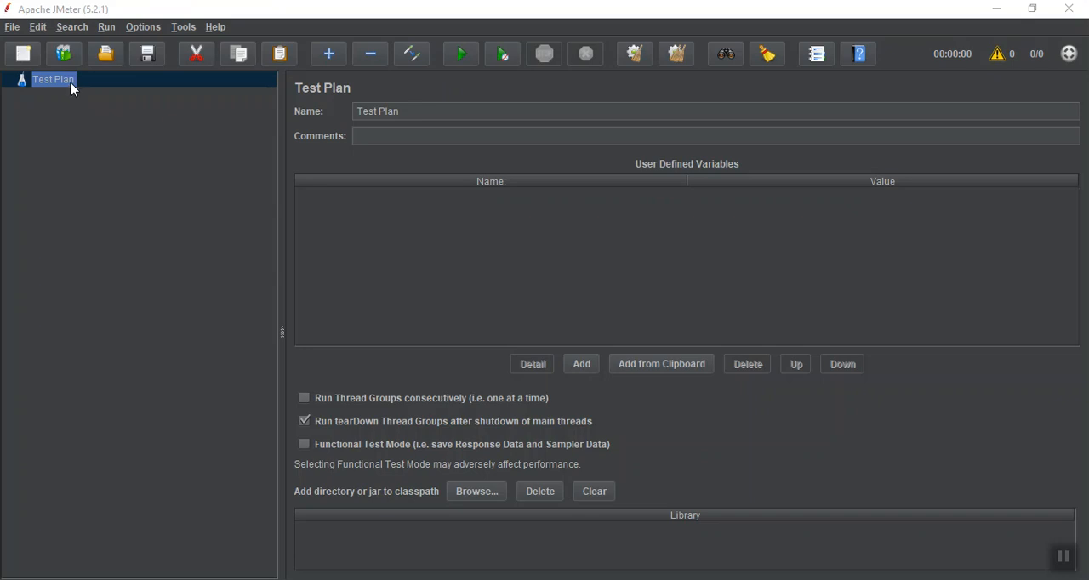
right_click(69, 81)
mouse_move(89, 89)
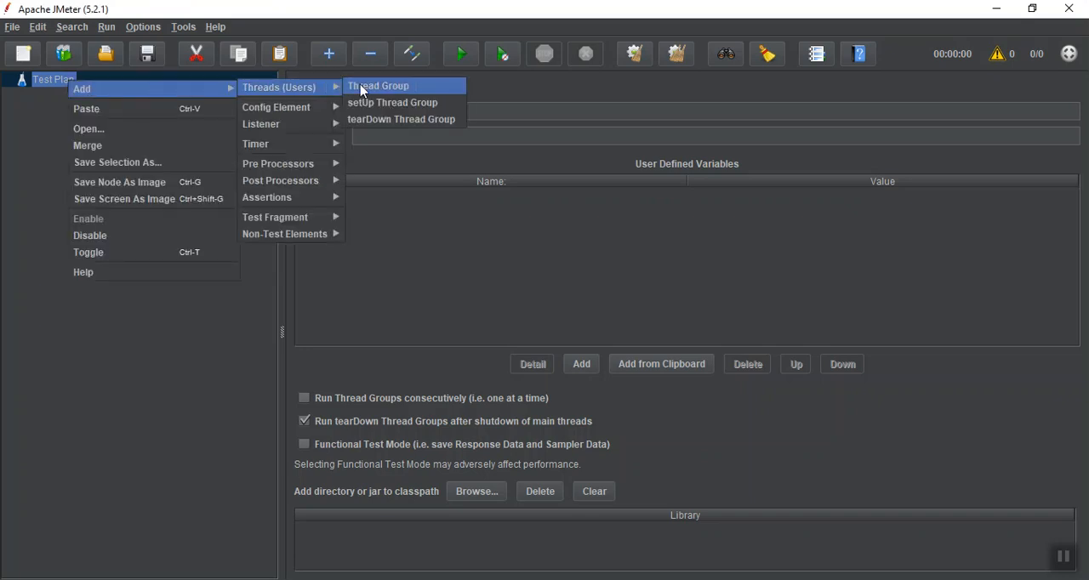
left_click(363, 90)
left_click(1065, 558)
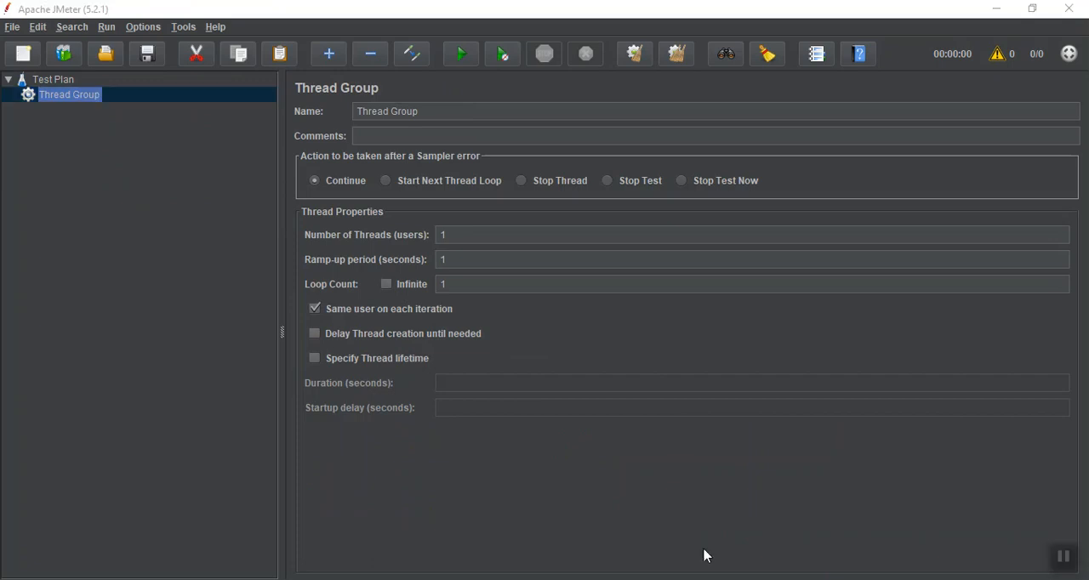
Add an HTTP Request sampler to the Thread Group
right_click(83, 100)
mouse_move(103, 100)
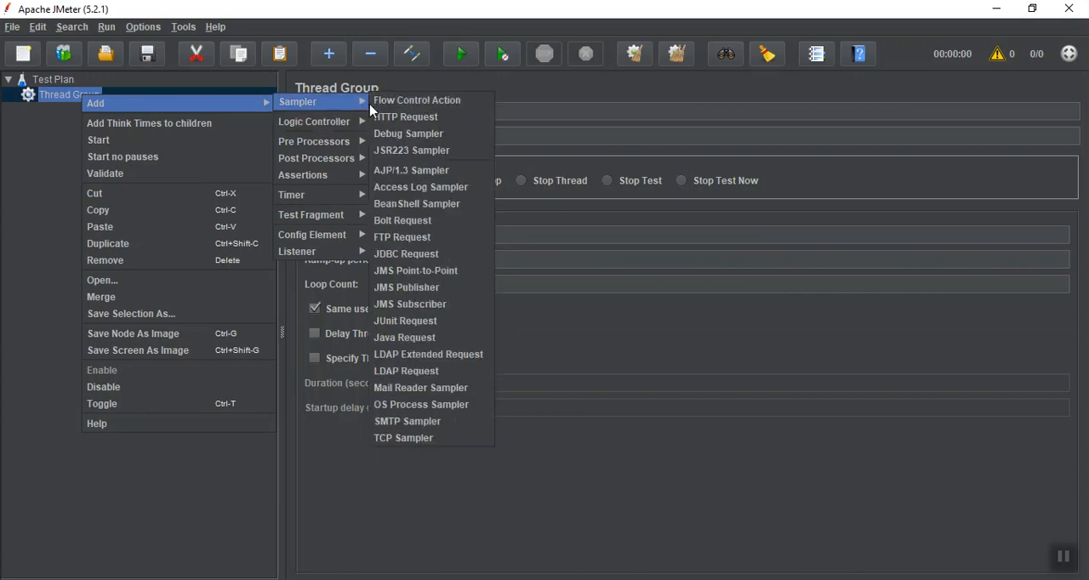
left_click(376, 116)
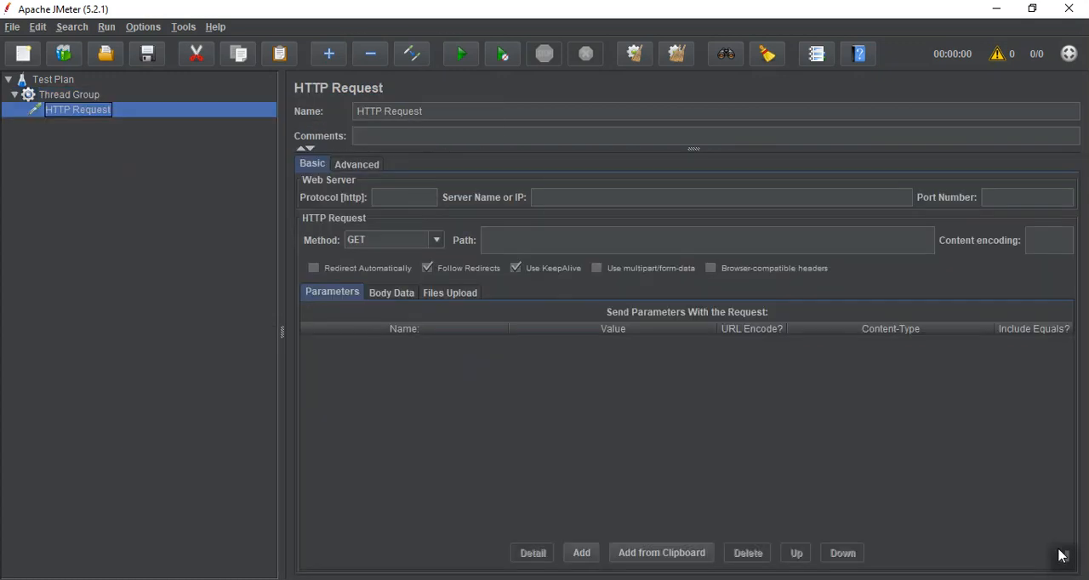
left_click(1067, 561)
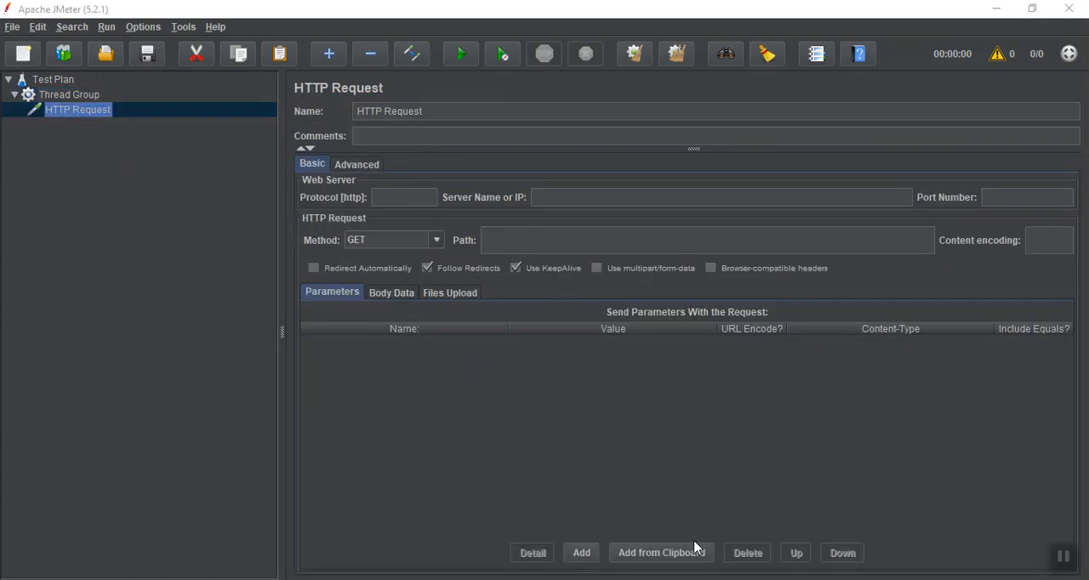
Rename the Thread Group to "Thread Group - Simple controller"
triple_click(508, 111)
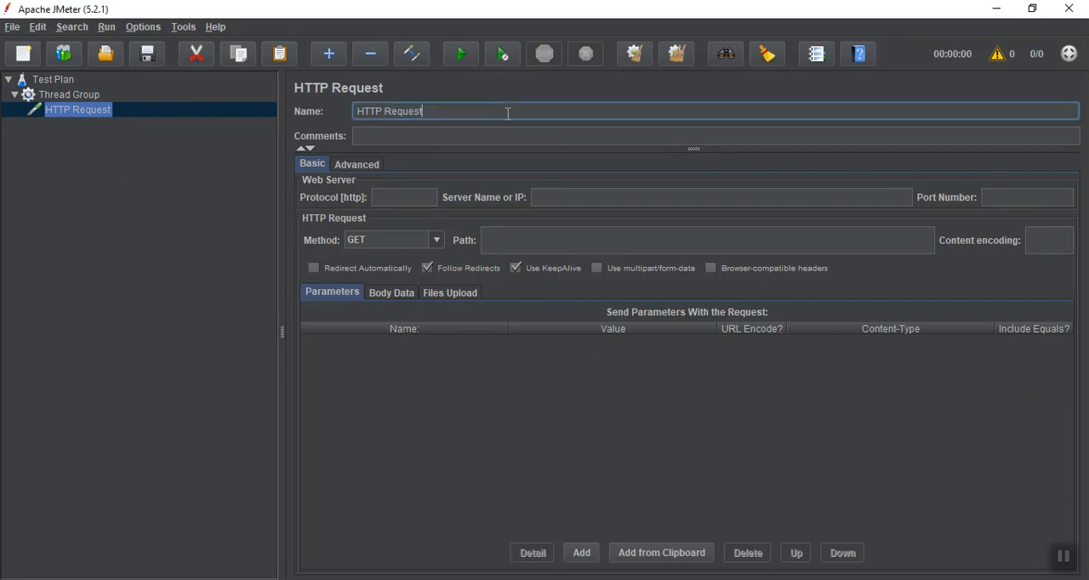
left_click(76, 97)
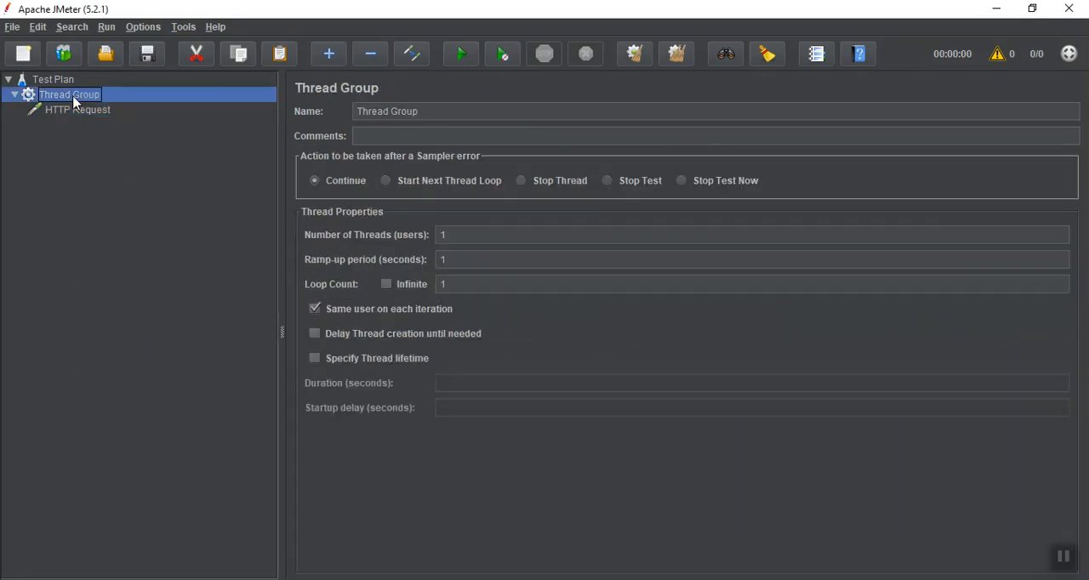
left_click(469, 115)
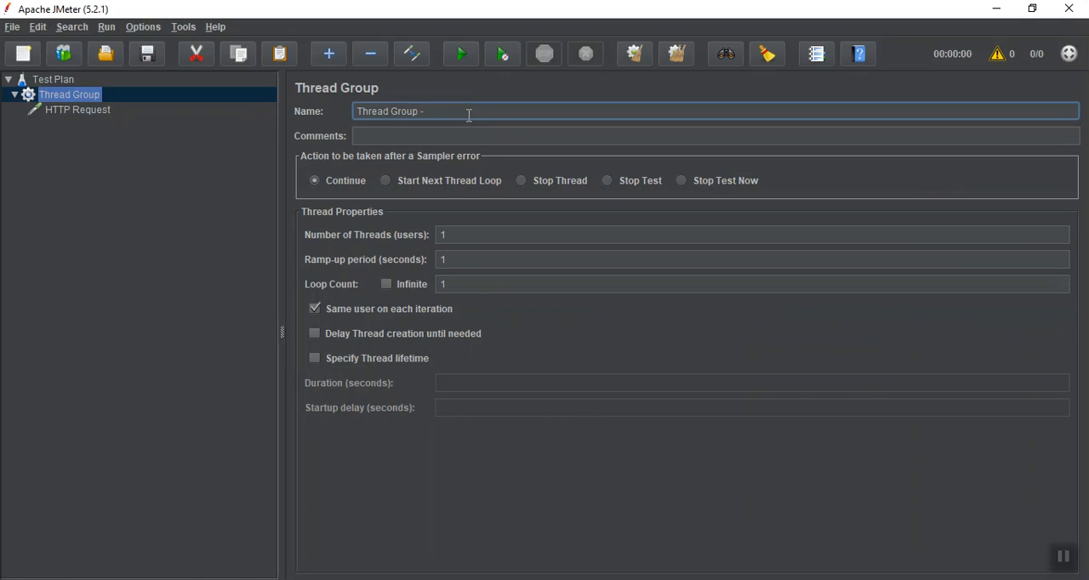
type("- Simple cuntroller")
left_click(1063, 556)
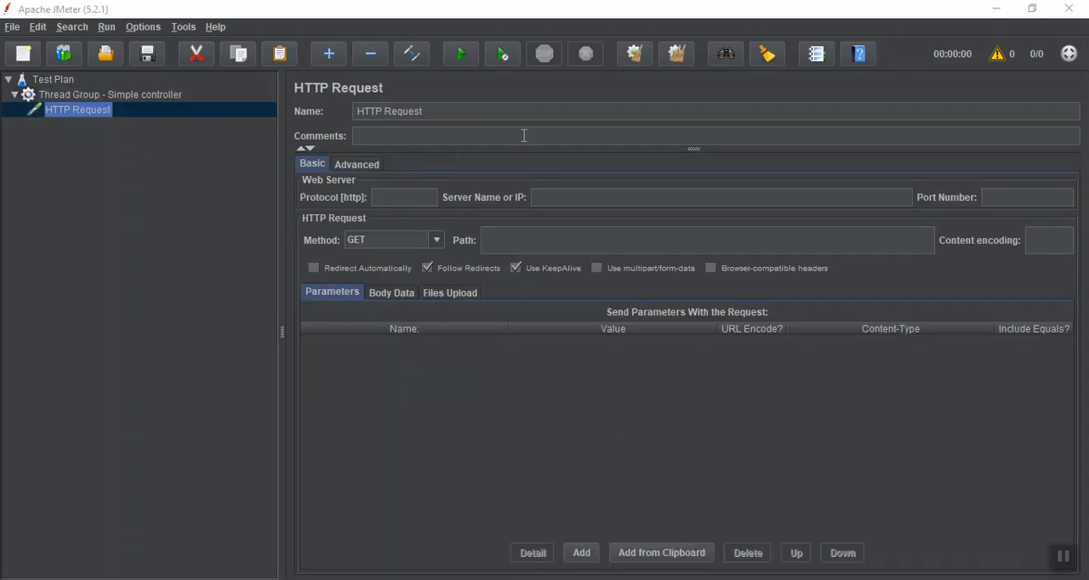
Rename the HTTP Request under the thread group to "Google Home"
triple_click(480, 112)
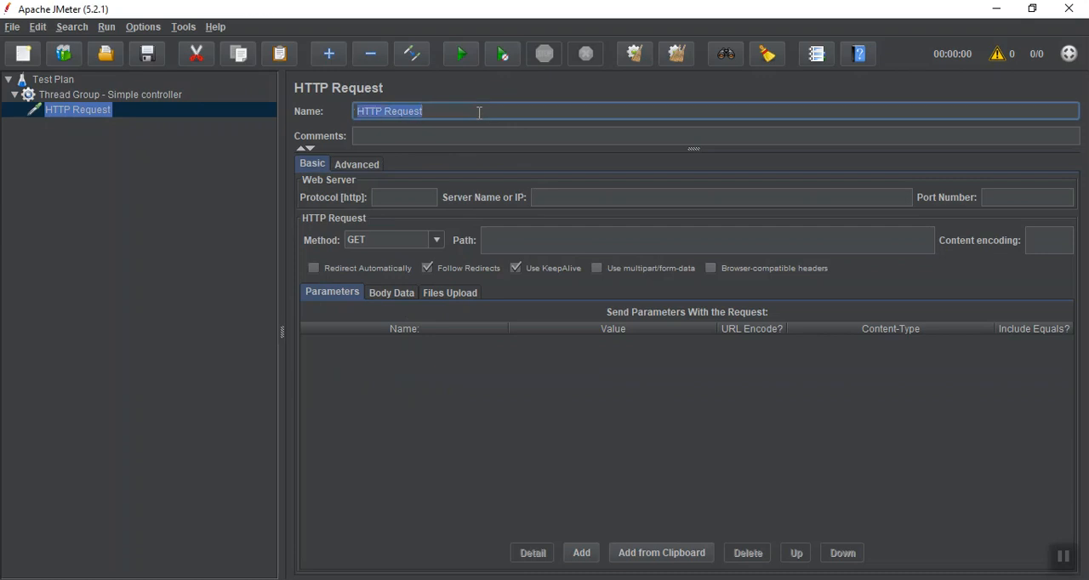
type("Google Home")
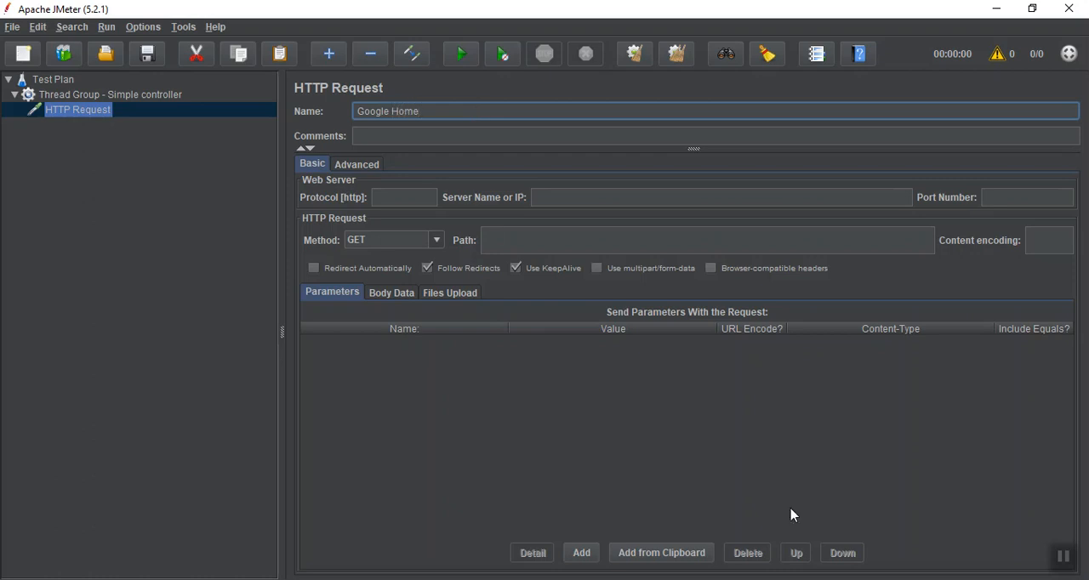
left_click(1067, 559)
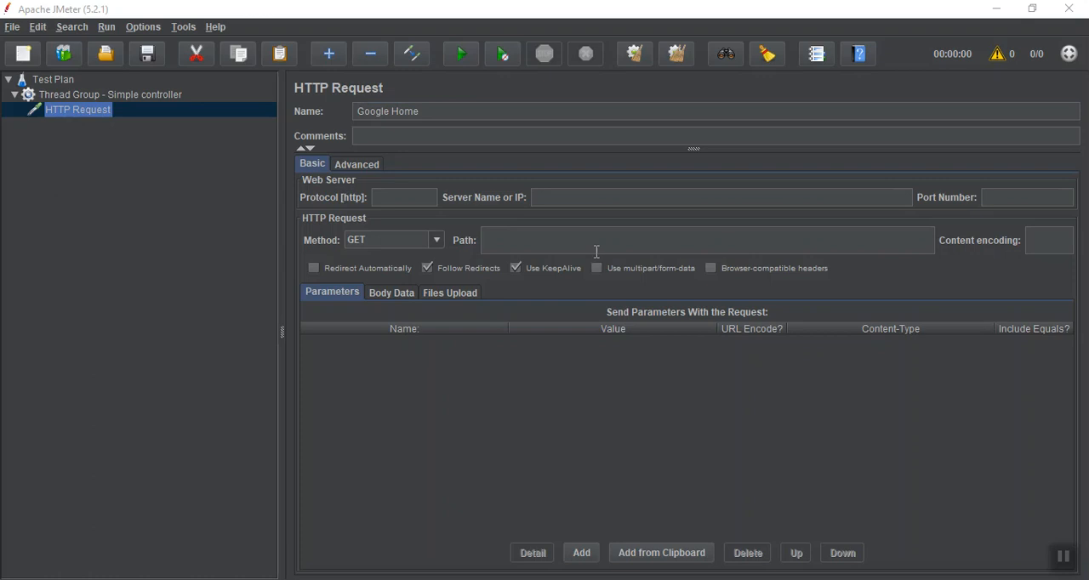
left_click(582, 197)
type("www.google")
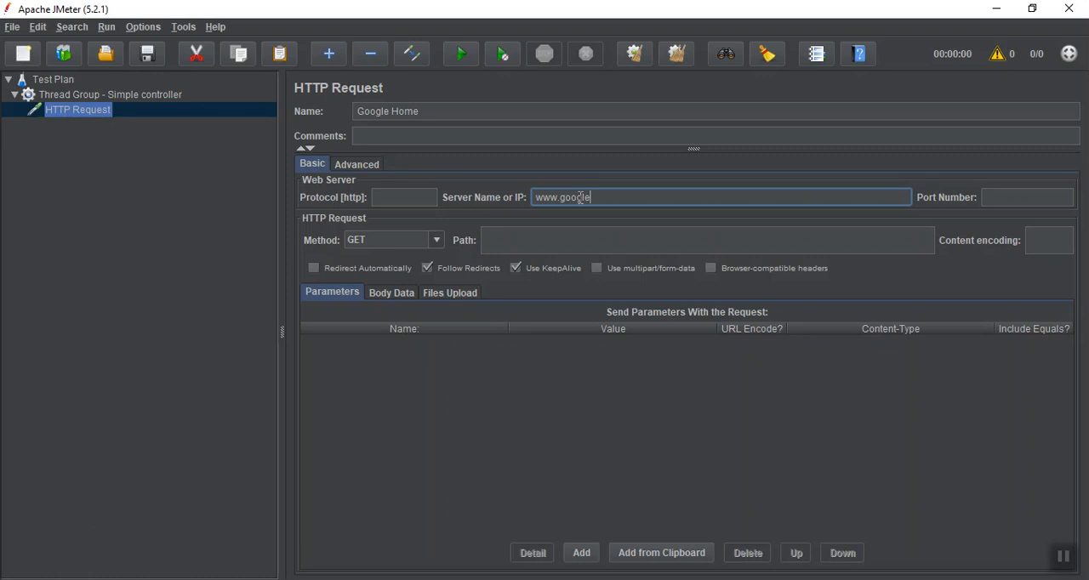
type(".co.in")
left_click(1063, 555)
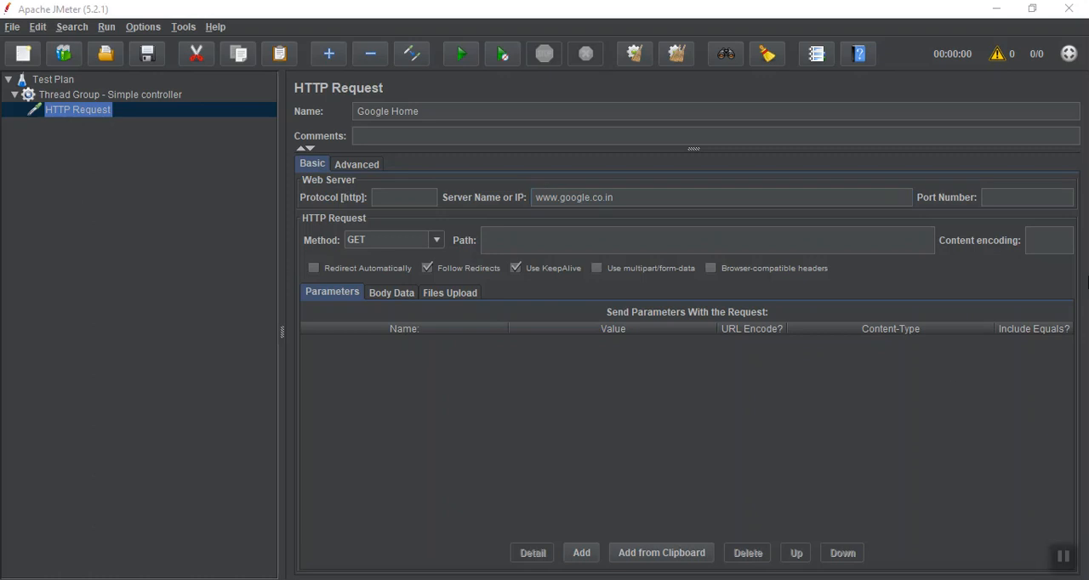
Set the Google Home request's protocol to https and its port number to 443
left_click(420, 194)
type("https")
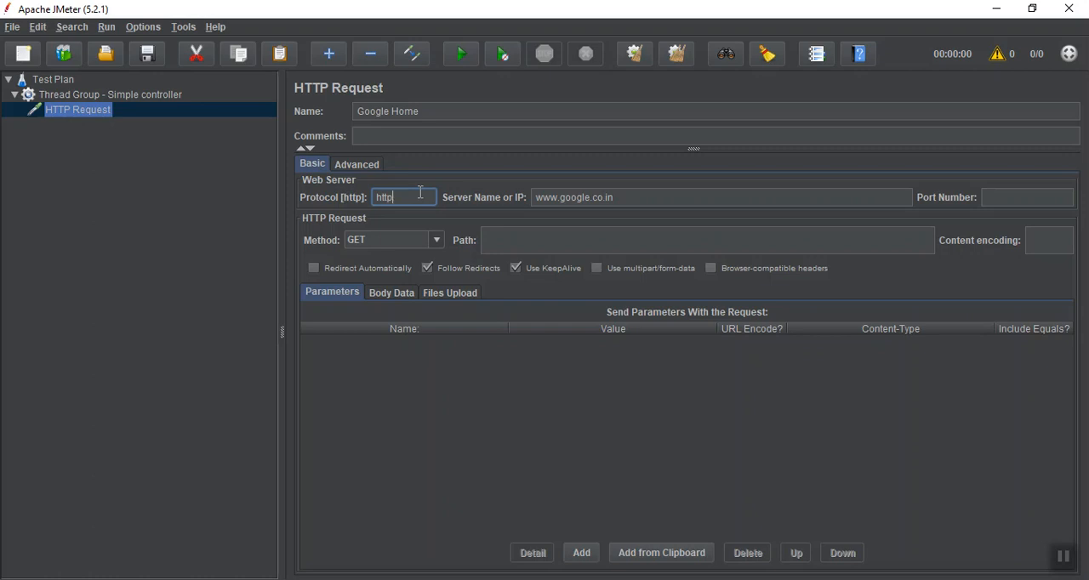
left_click(1027, 197)
type("443")
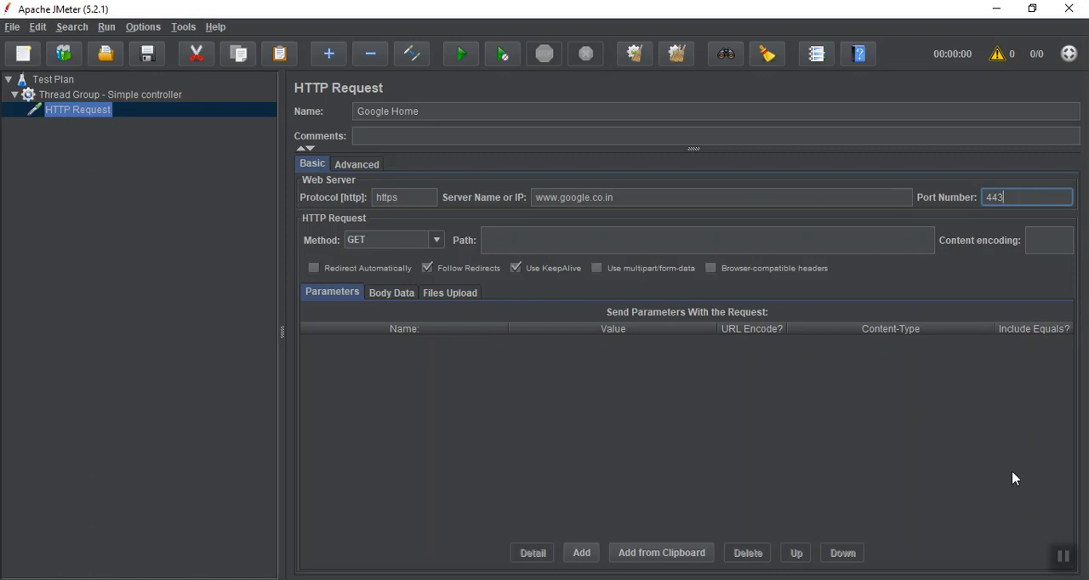
left_click(1065, 560)
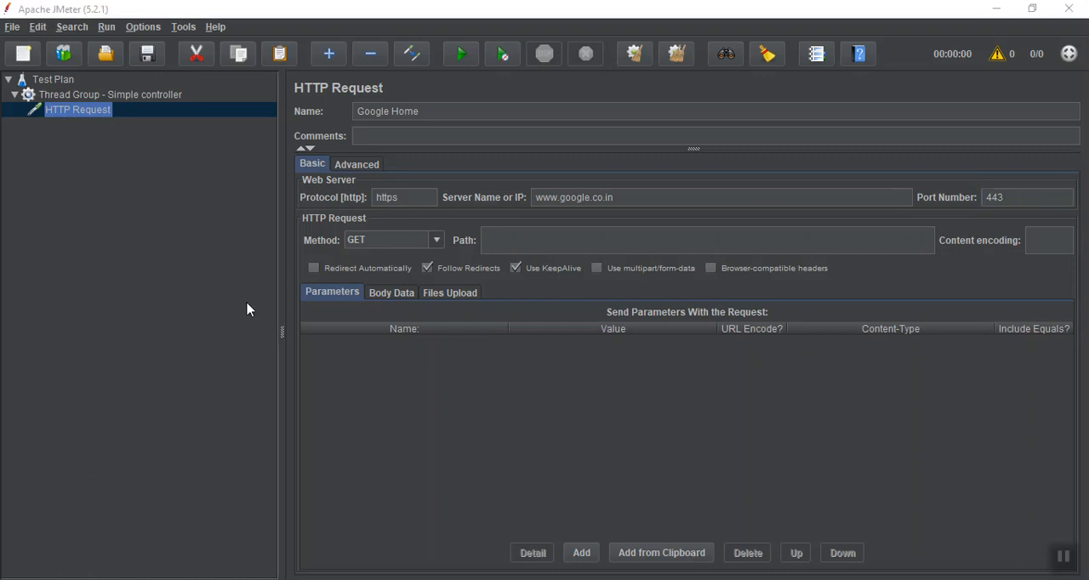
Add a second HTTP Request sampler to the Simple controller thread group
left_click(94, 97)
right_click(93, 102)
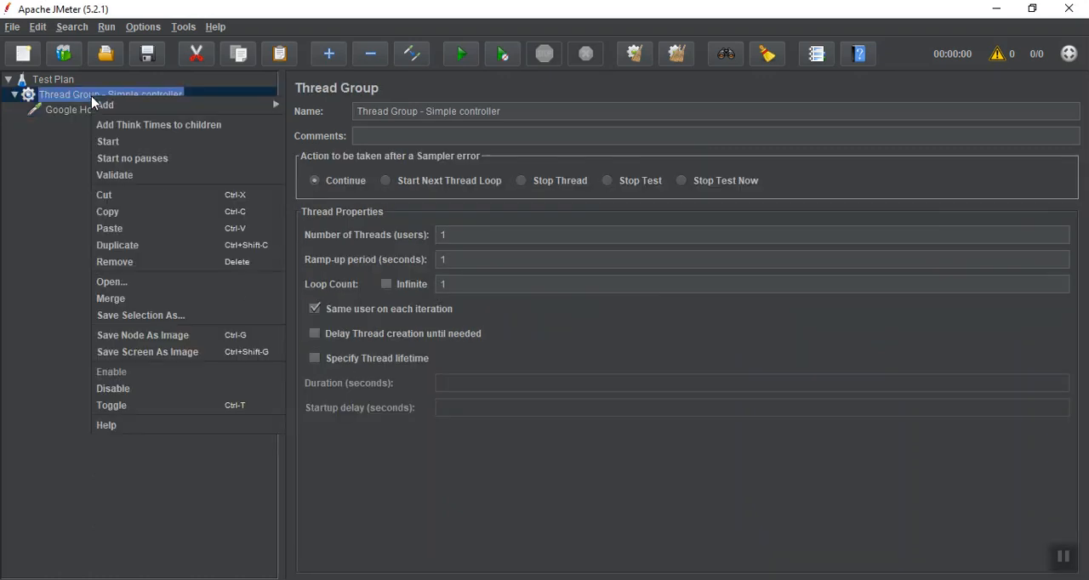
mouse_move(121, 107)
mouse_move(333, 102)
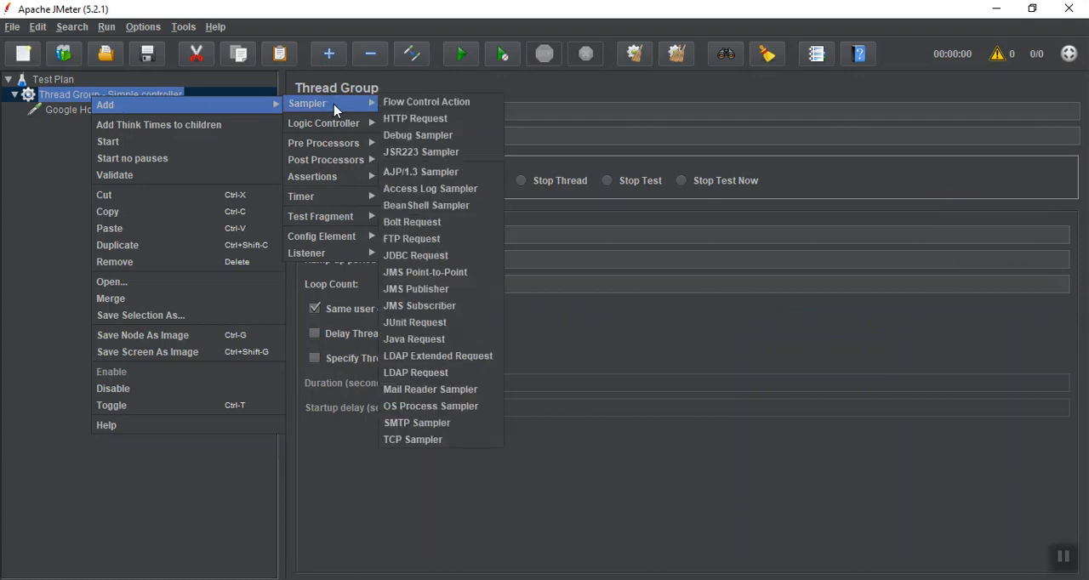
left_click(393, 119)
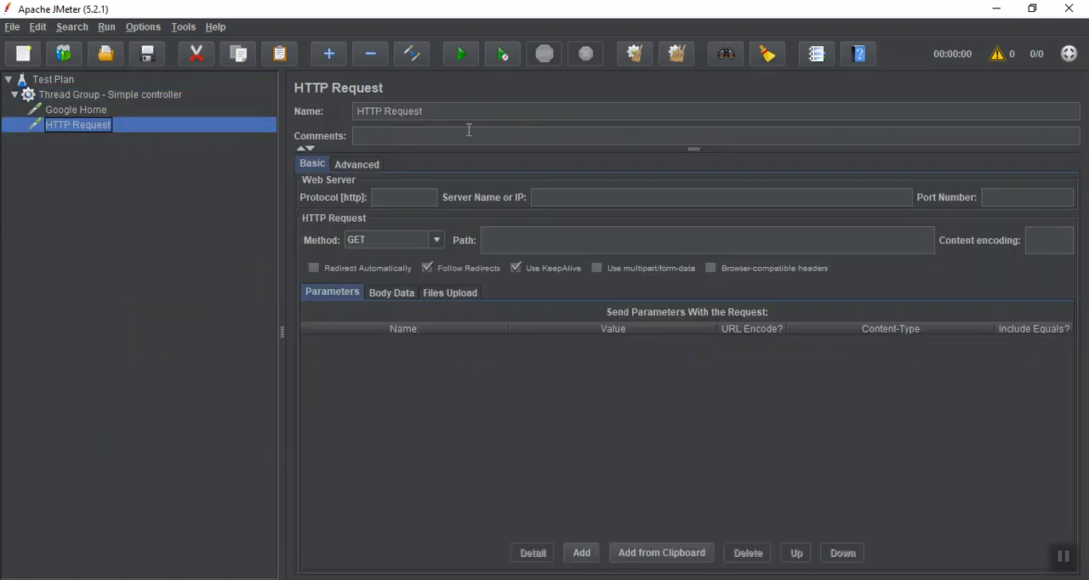
Name the second HTTP Request "Google Search - Apache Jmeter"
triple_click(457, 118)
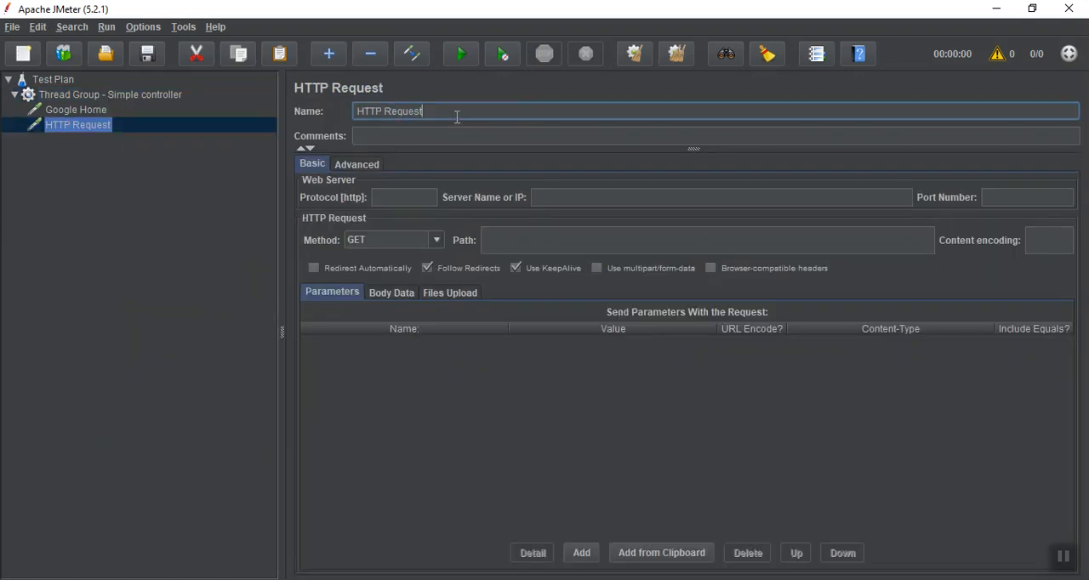
type("Google Search - Apache Jmeter")
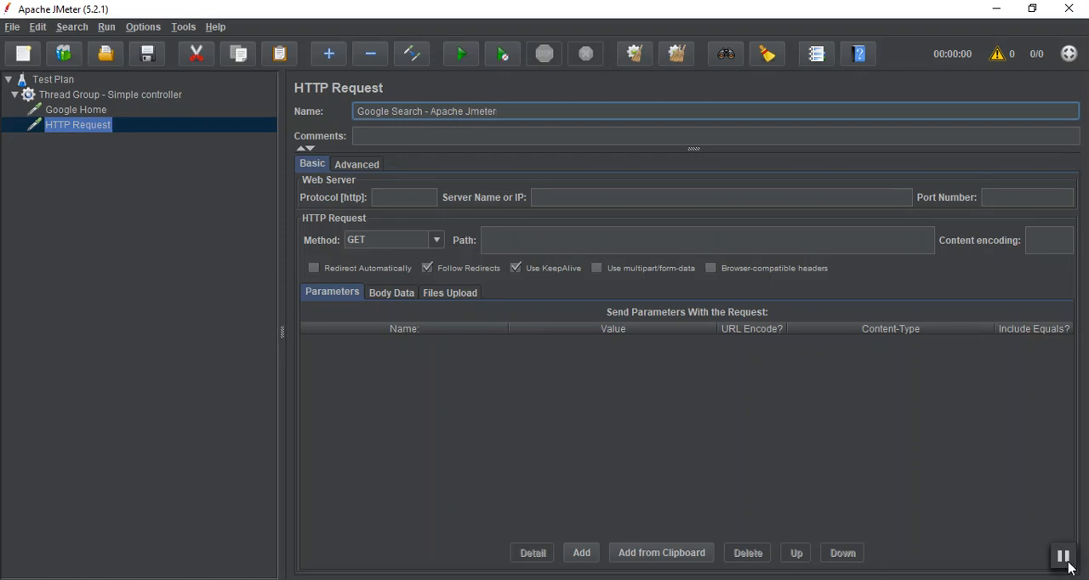
left_click(411, 196)
type("https")
key("Tab")
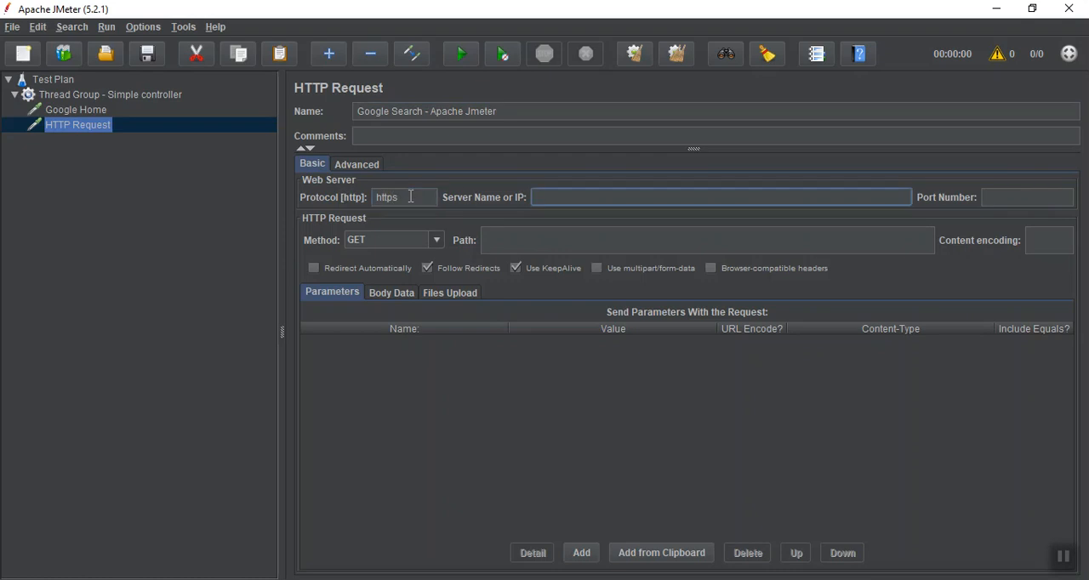
type("www.google.co.in")
key("Tab")
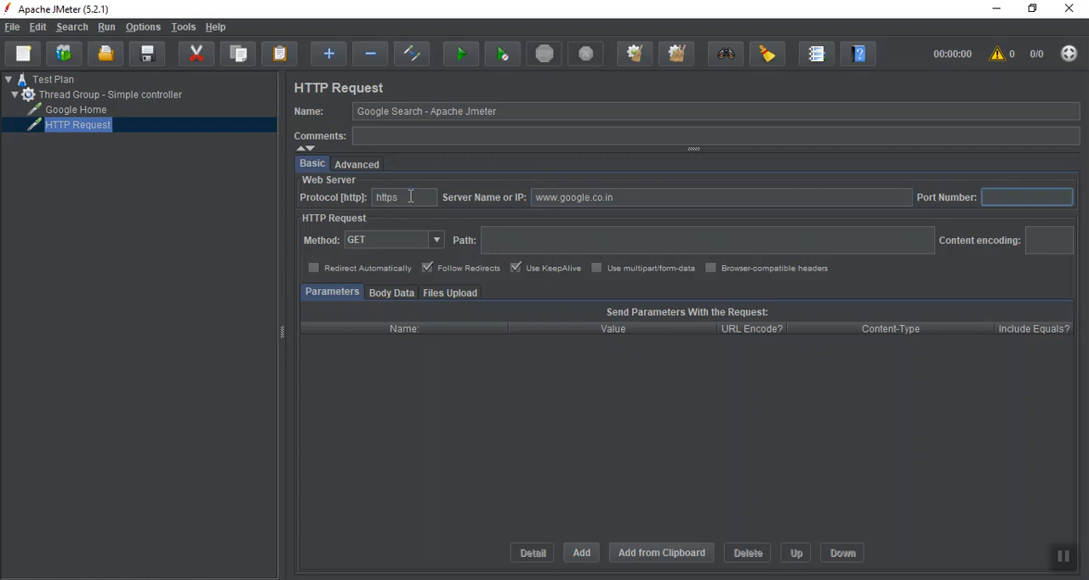
type("443")
left_click(1062, 557)
Set the Google Search request's path to "search" and add a parameter q with the value Apache+jmeter
left_click(534, 238)
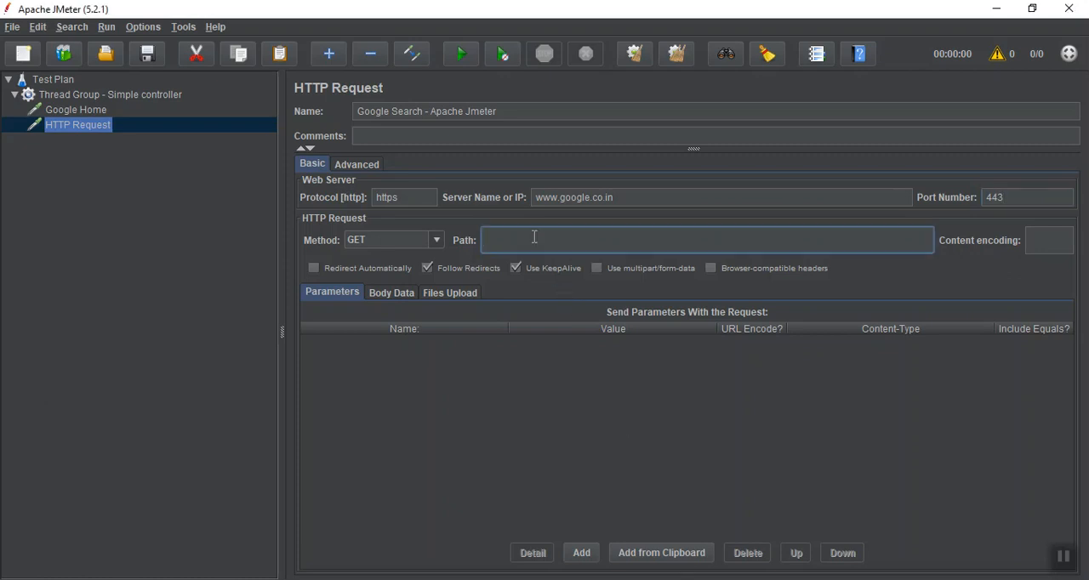
type("search")
left_click(580, 554)
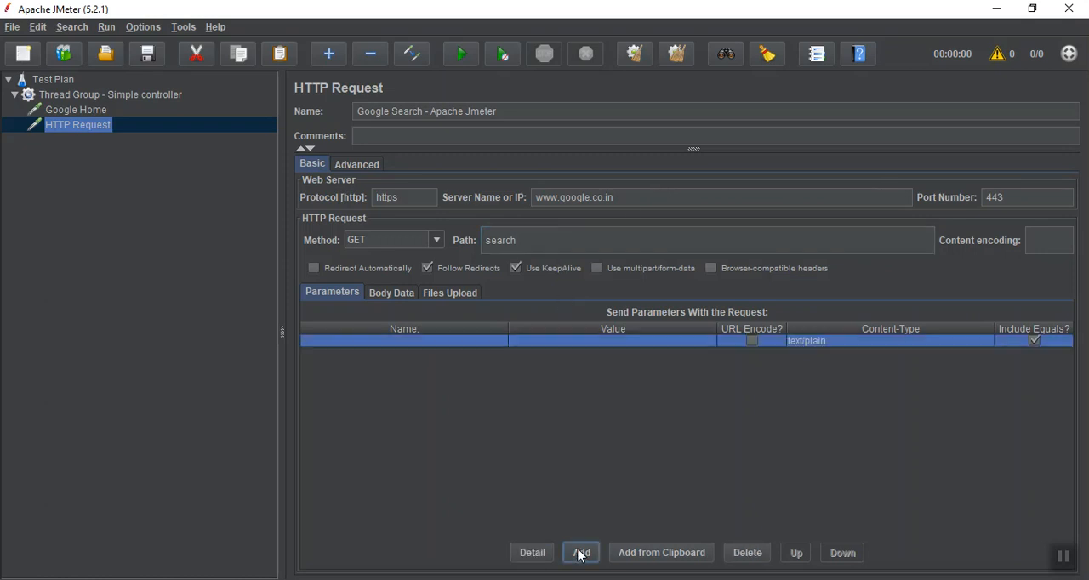
double_click(360, 341)
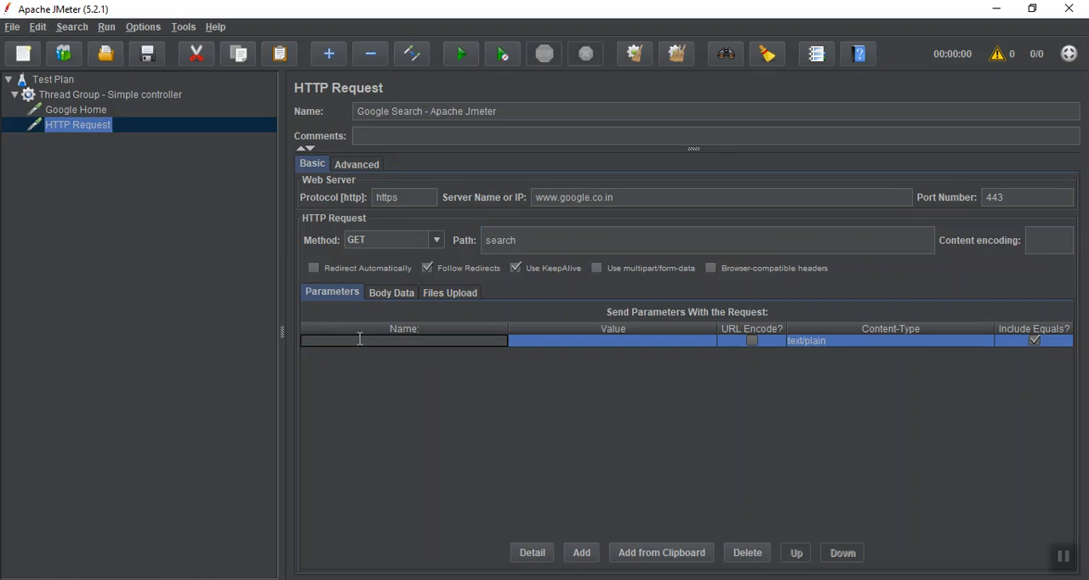
type("q")
left_click(526, 342)
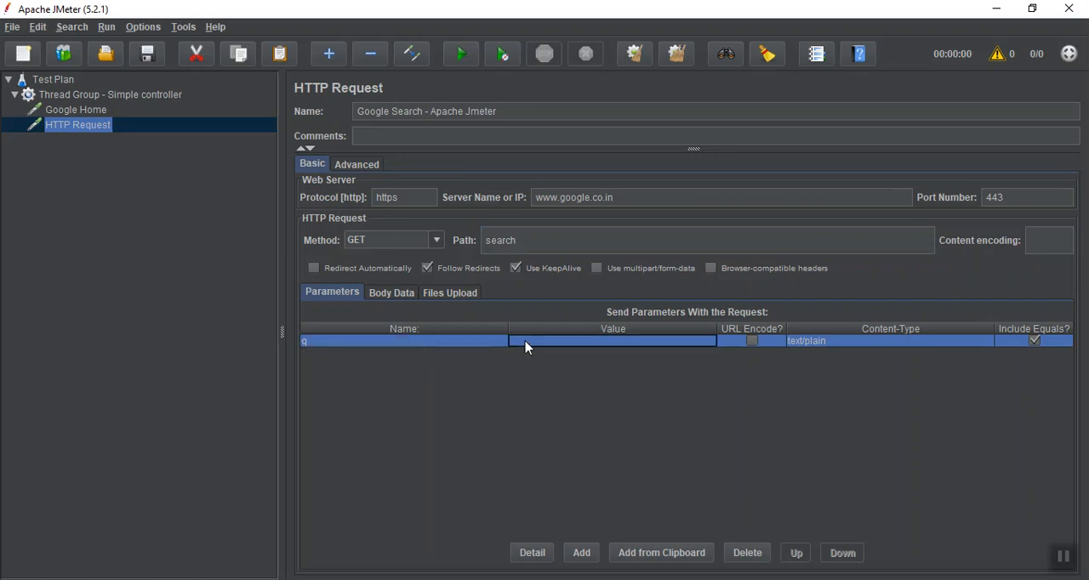
type("Apache+")
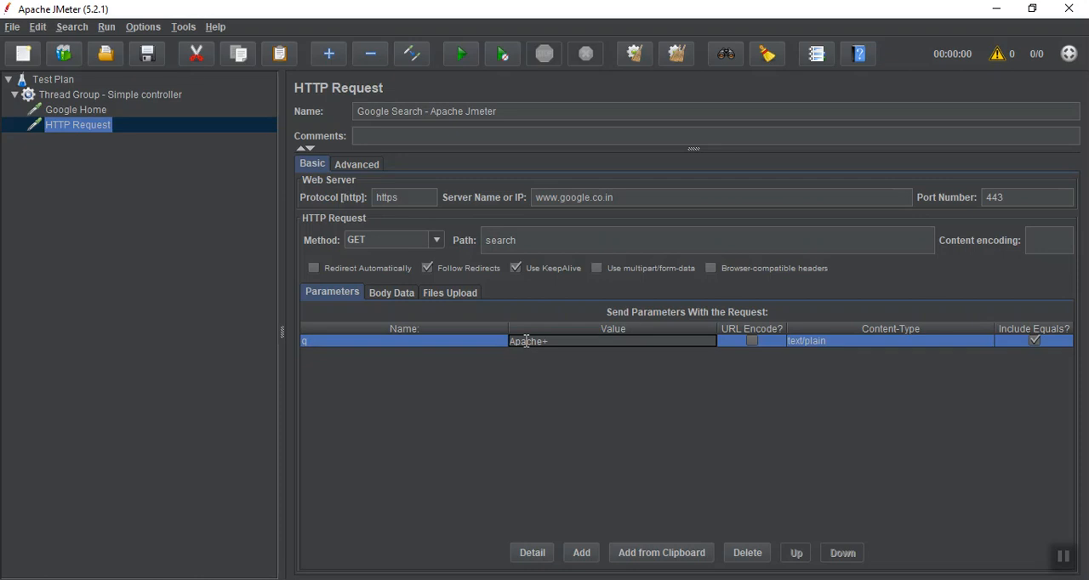
type("jmeter")
Add a third HTTP Request sampler to the Simple controller thread group
left_click(112, 97)
right_click(111, 102)
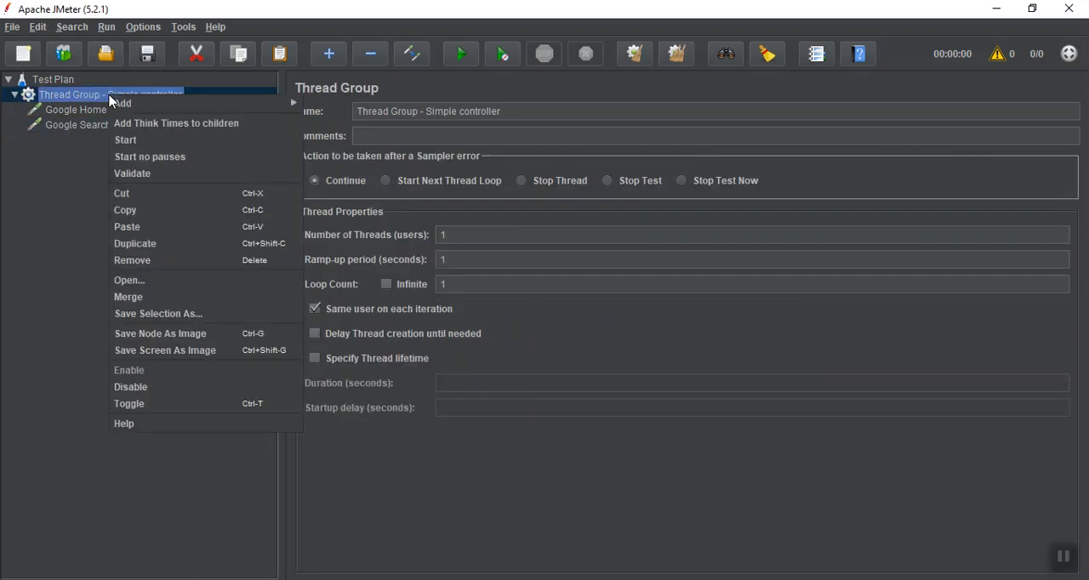
mouse_move(121, 104)
mouse_move(384, 99)
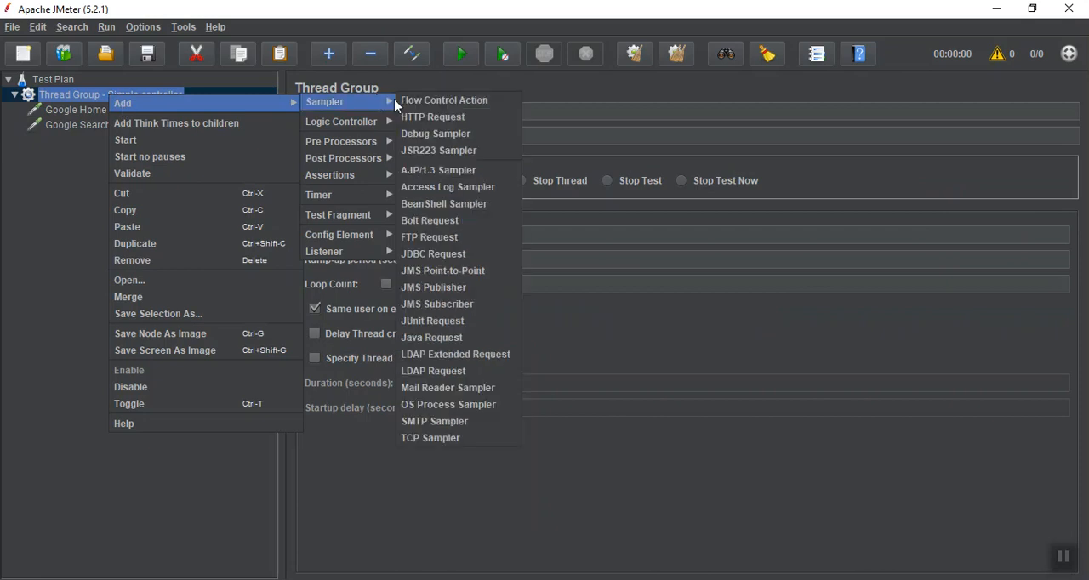
left_click(414, 117)
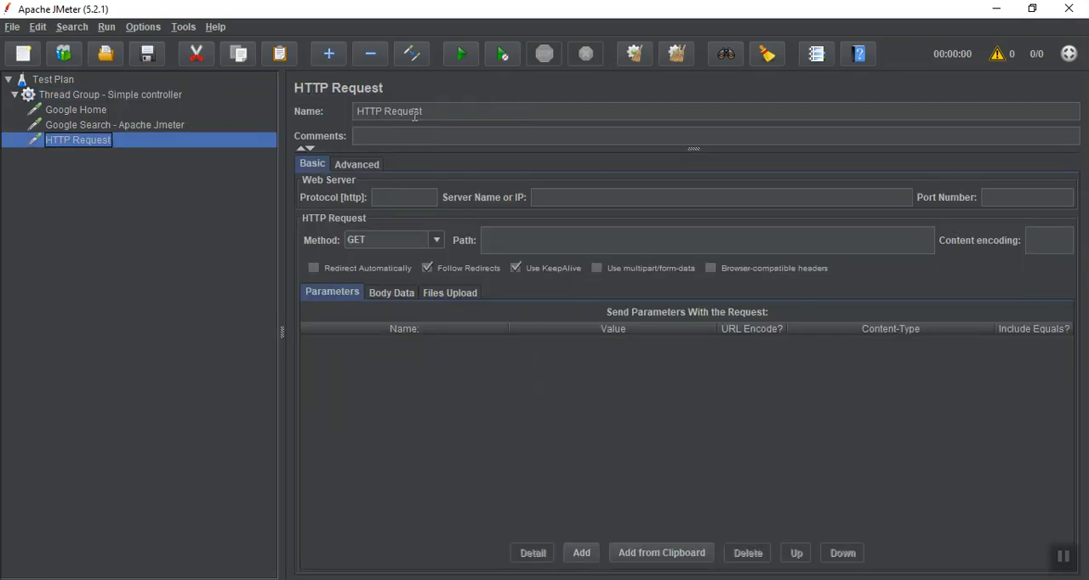
Name the third HTTP Request "Rediff Home"
triple_click(462, 106)
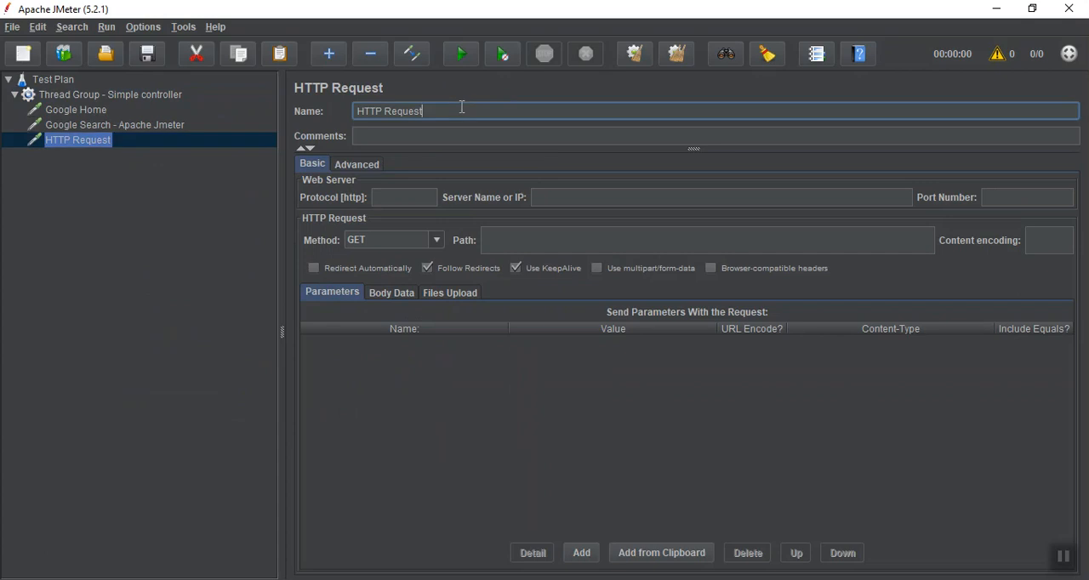
type("Rediff Home")
left_click(405, 194)
type("https")
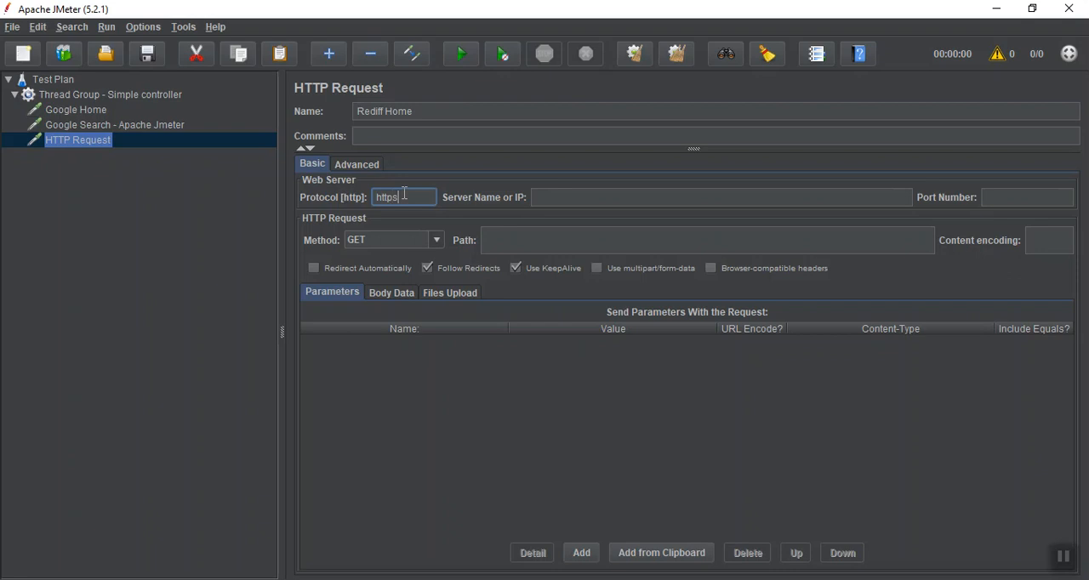
key("Tab")
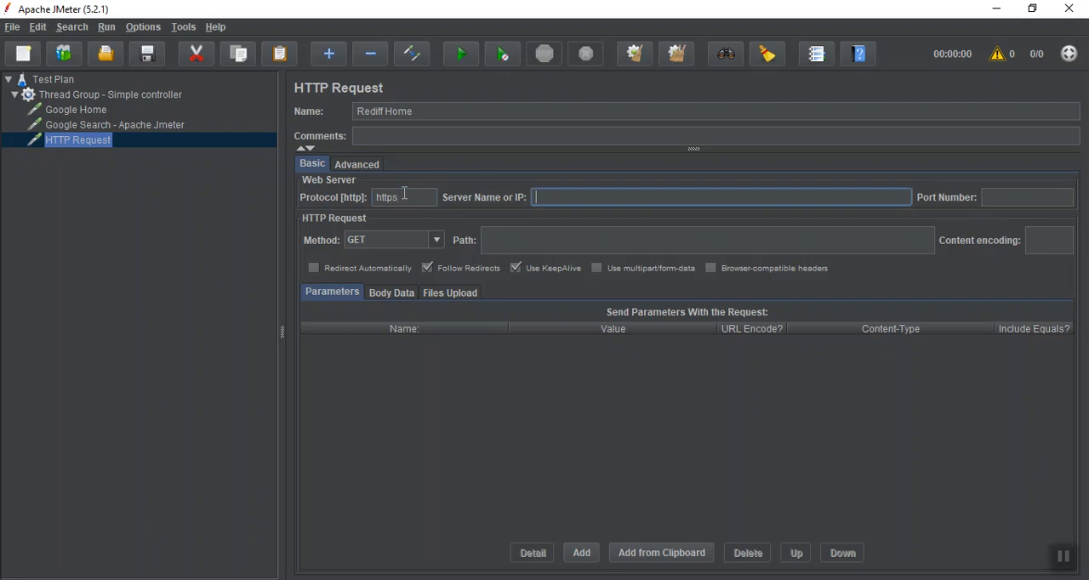
type("www.rediff.com")
key("Tab")
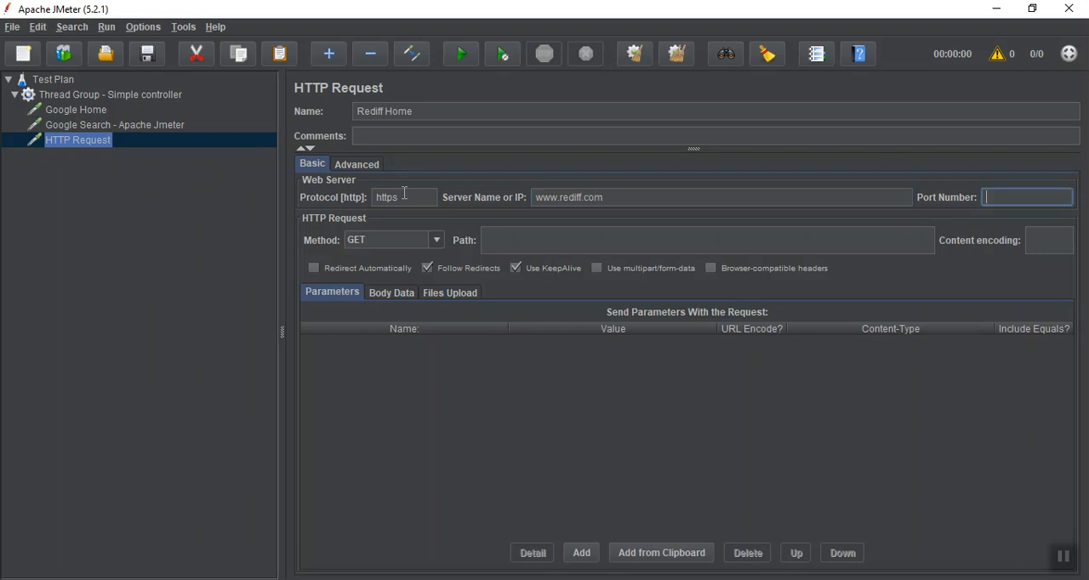
type("80")
Add a fourth HTTP Request sampler to the Simple controller thread group
left_click(135, 128)
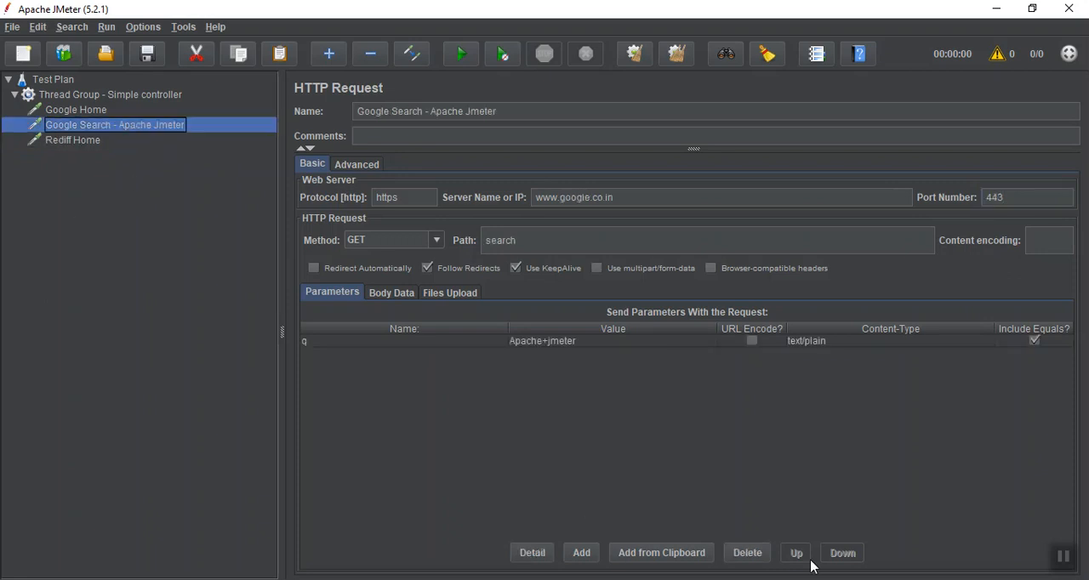
left_click(131, 98)
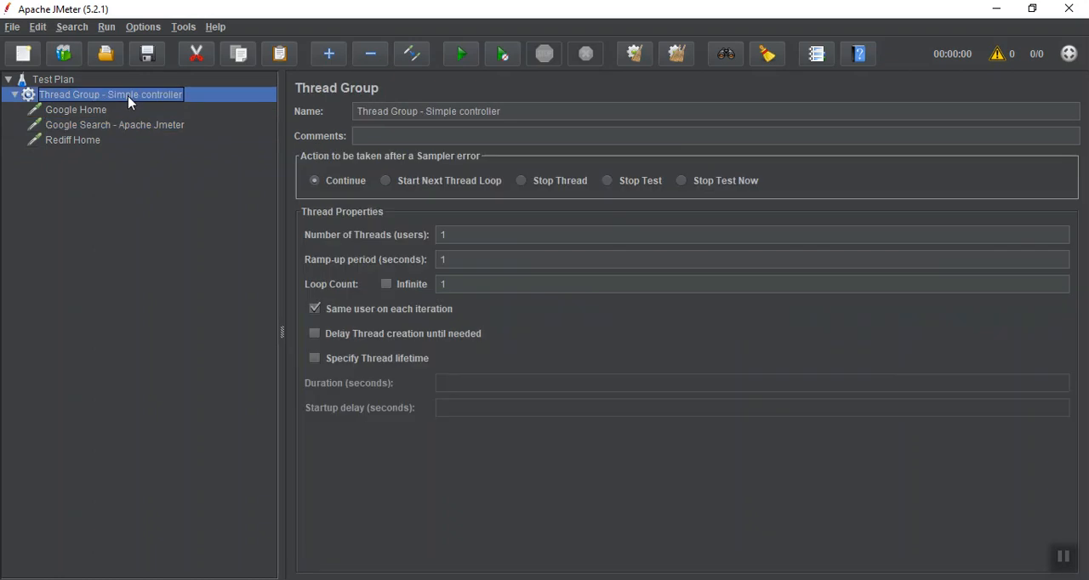
right_click(131, 102)
mouse_move(145, 103)
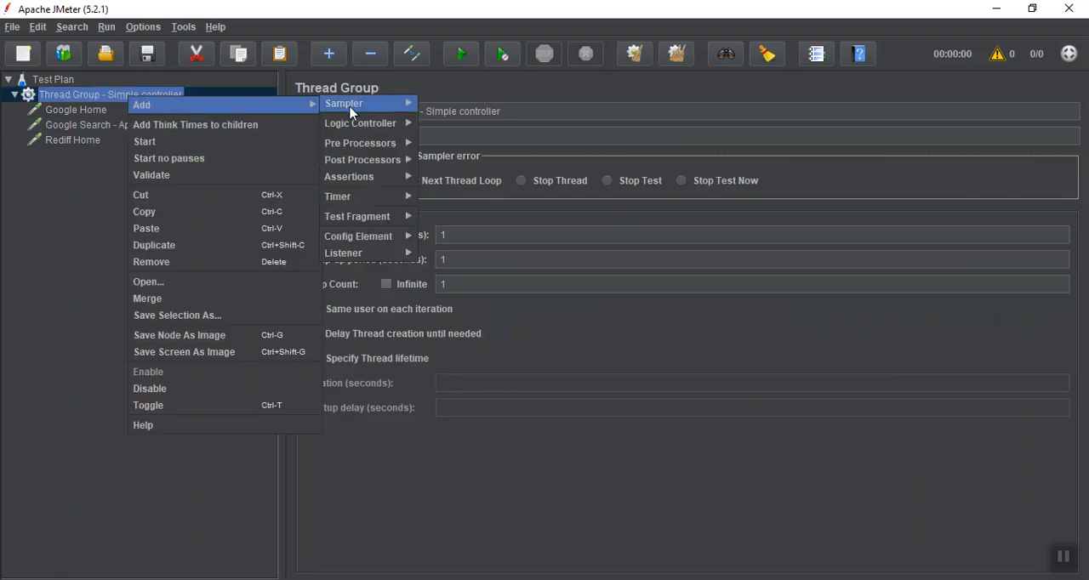
mouse_move(389, 107)
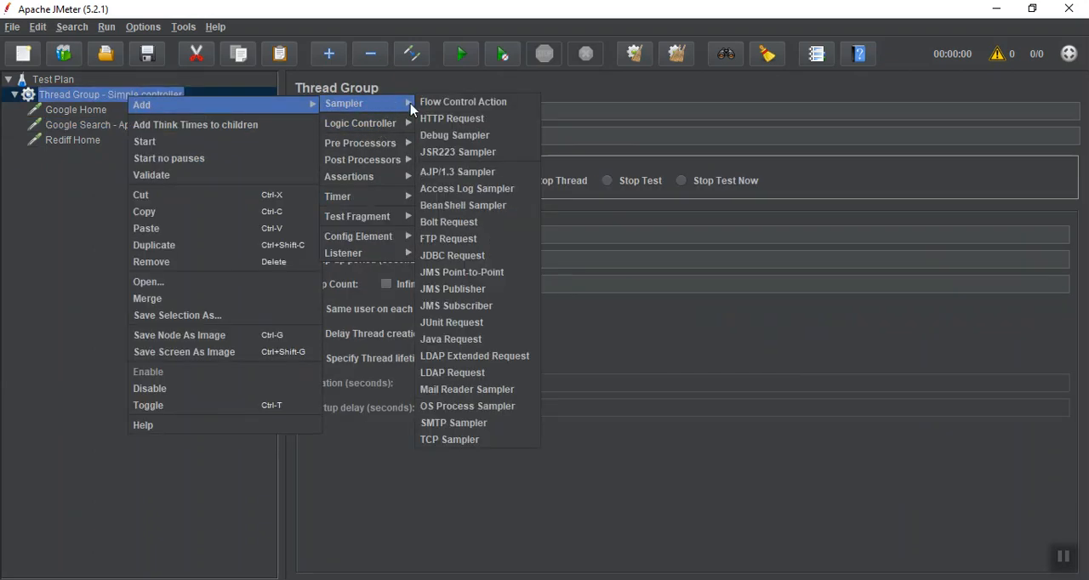
left_click(427, 125)
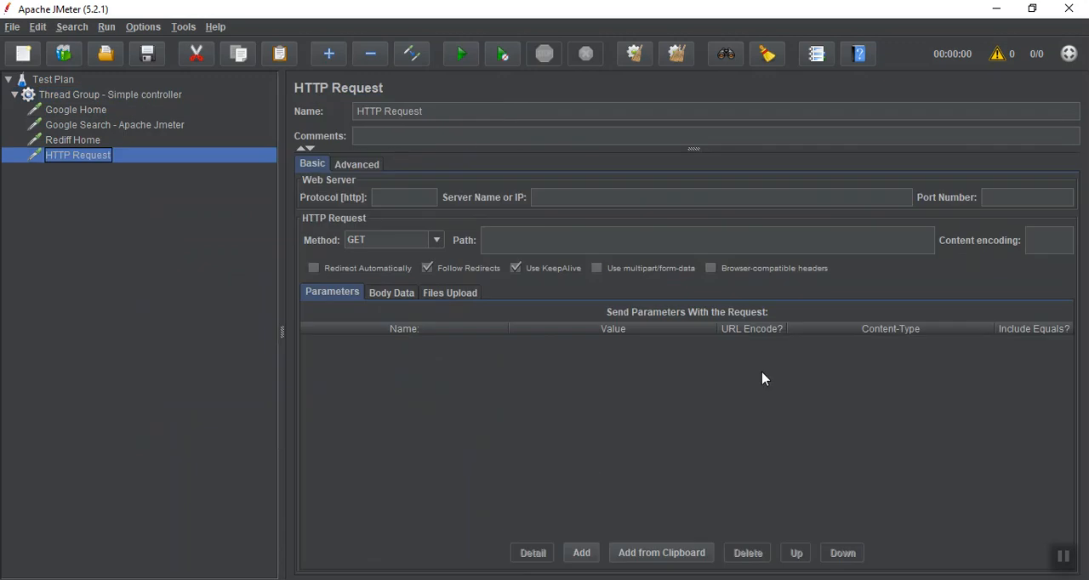
Name the fourth HTTP Request "Rediff Money"
triple_click(453, 112)
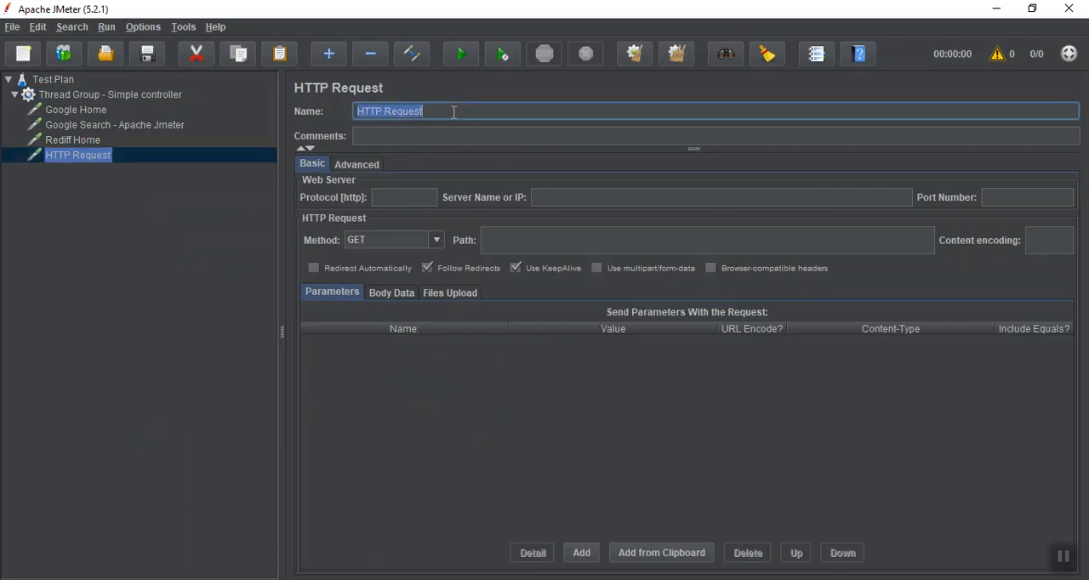
type("Rediff Monet")
key("BackSpace")
type("y")
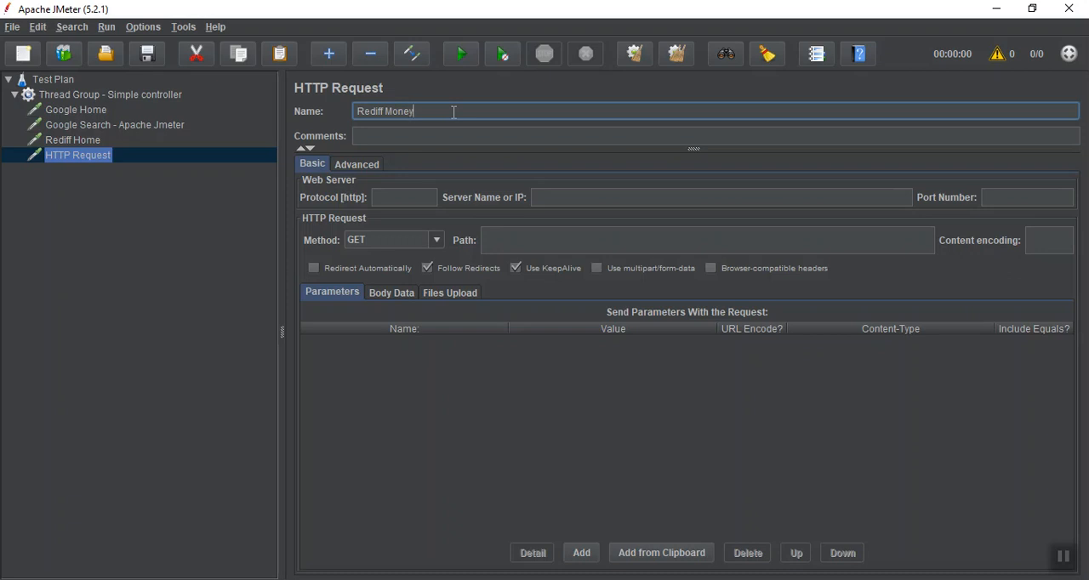
Point the Rediff Money request at server money.rediff.com with protocol https and port 443
left_click(390, 195)
type("he")
type("tps")
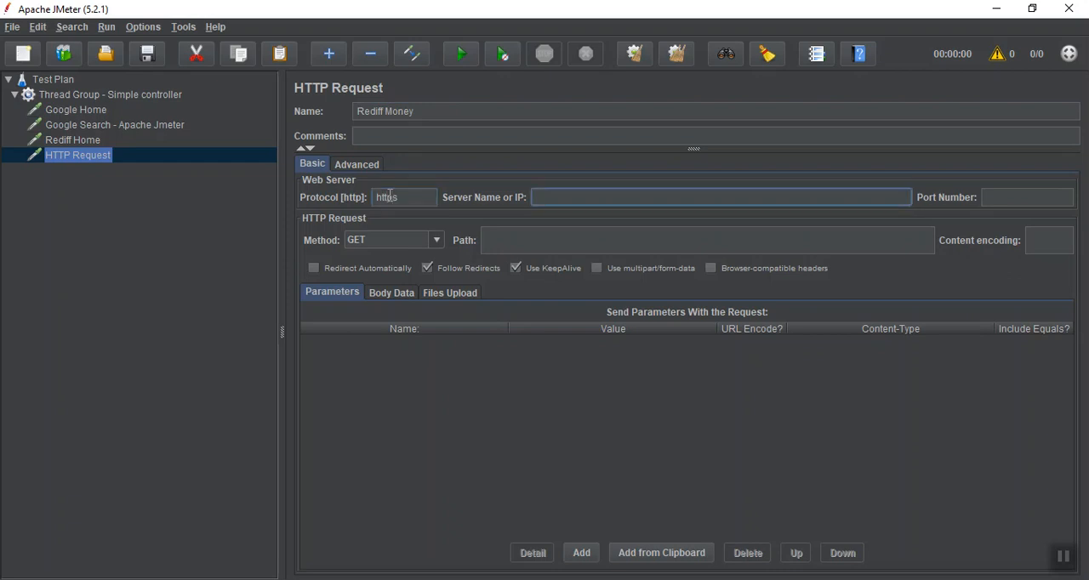
type("money.rediff.com")
key("Tab")
type("443")
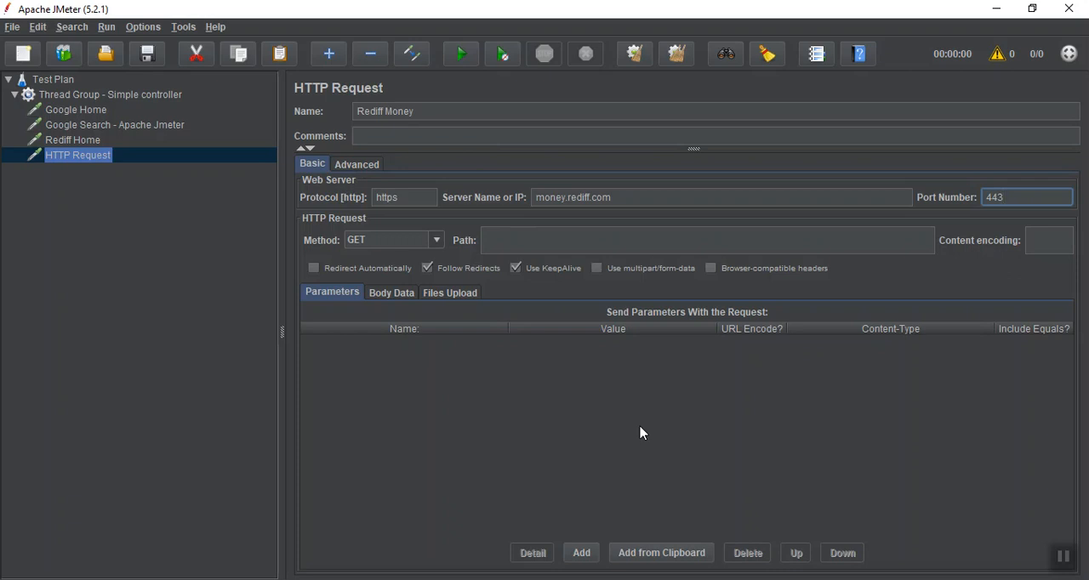
left_click(478, 136)
left_click(88, 144)
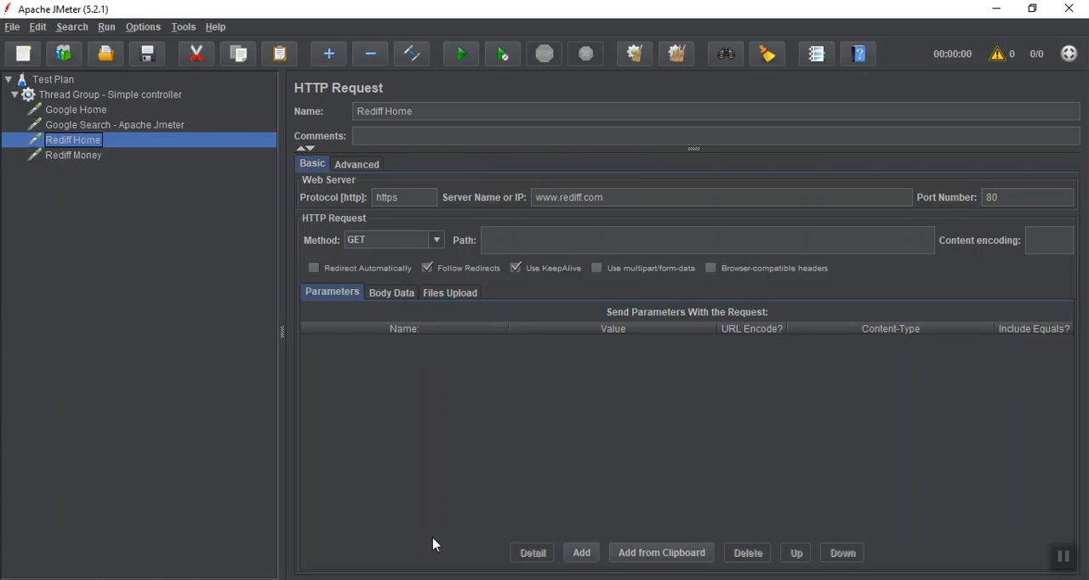
left_click(1068, 560)
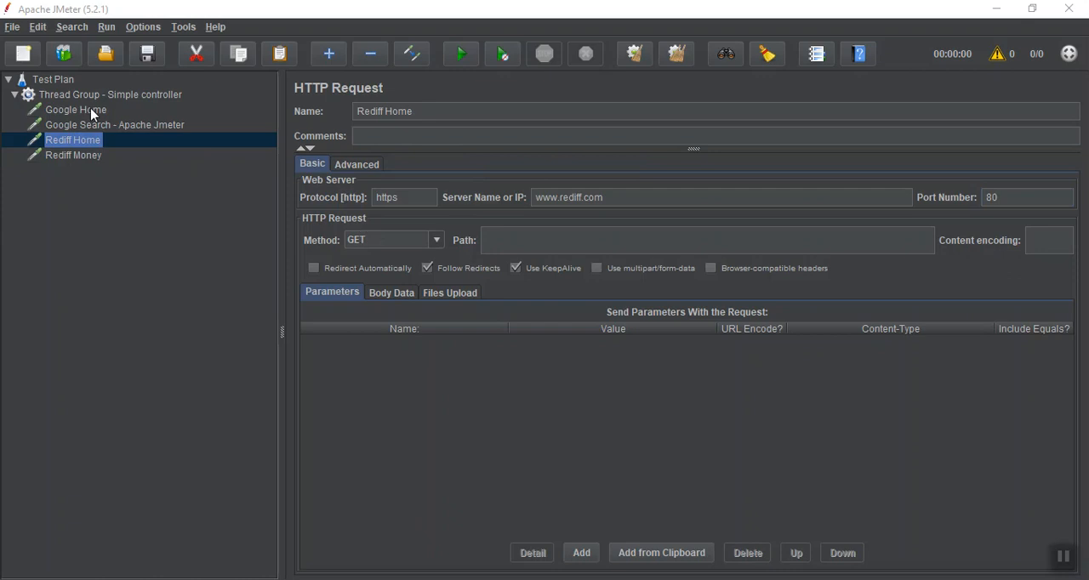
Add a View Results Tree listener directly under the Test Plan
left_click(71, 83)
right_click(71, 85)
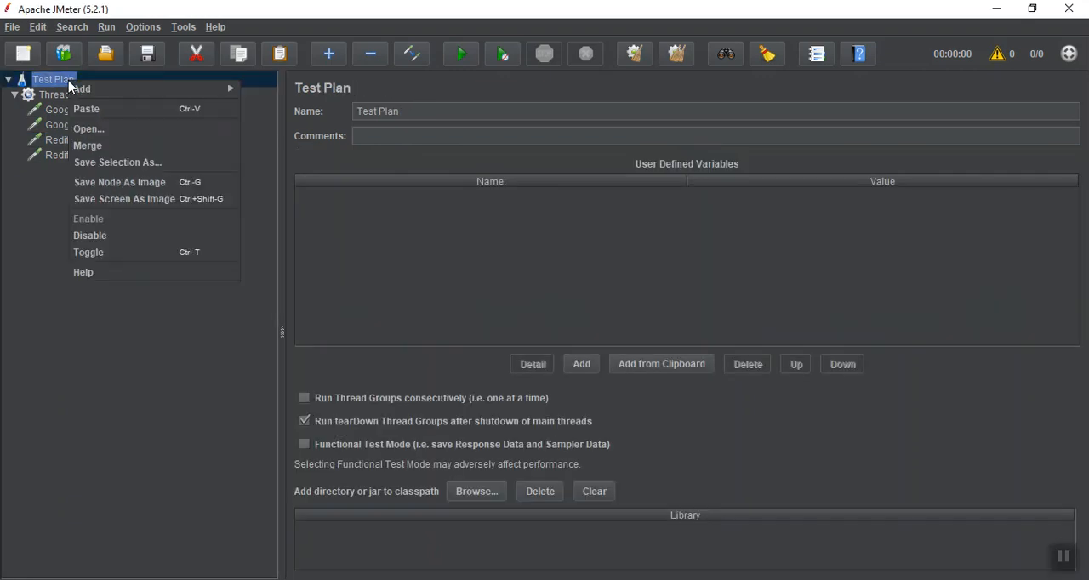
mouse_move(85, 88)
mouse_move(295, 100)
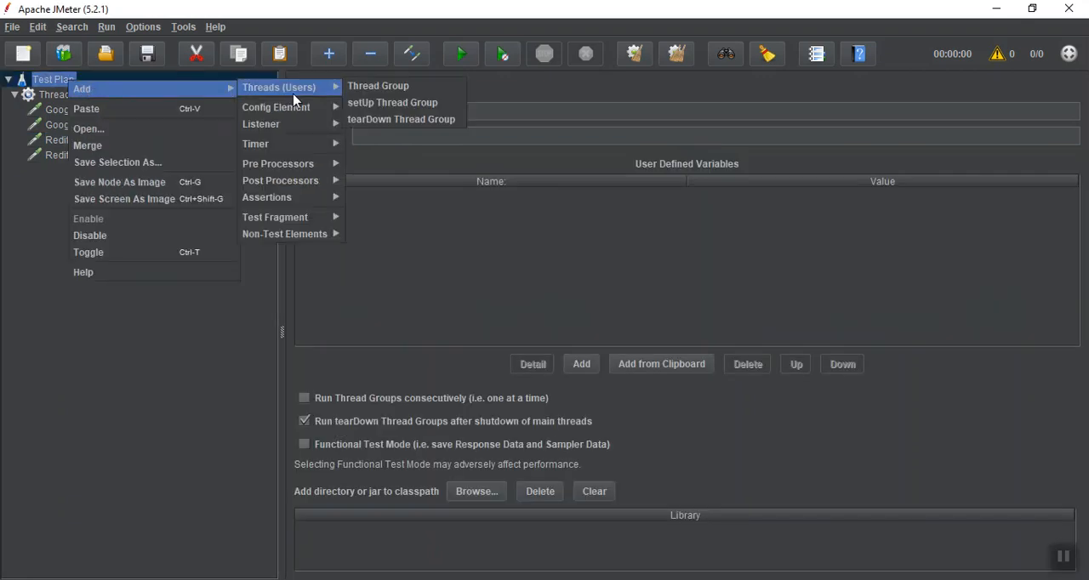
mouse_move(302, 126)
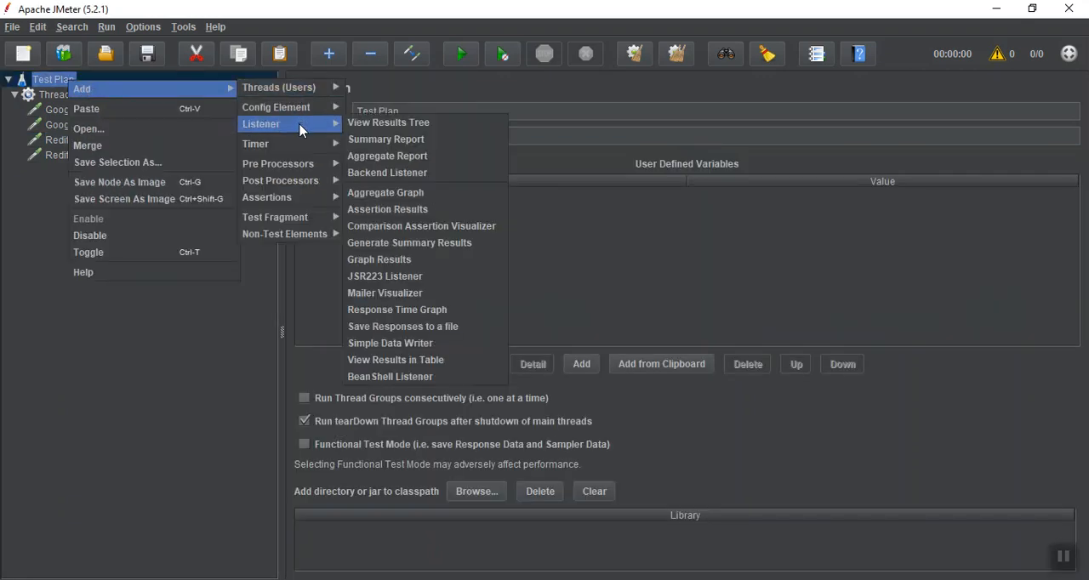
left_click(375, 126)
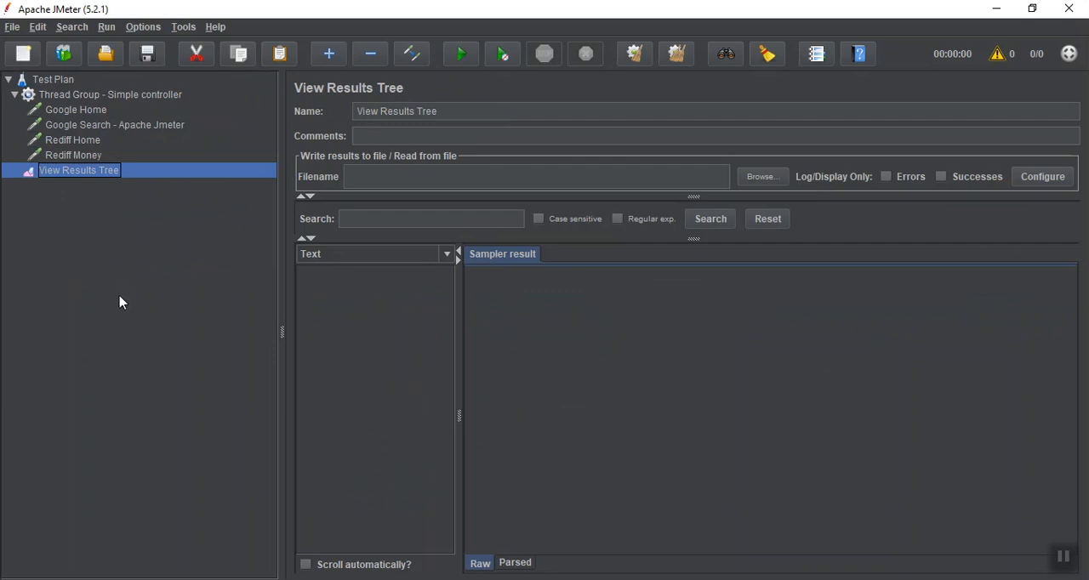
Save the test plan in the bin folder under the file name controller
key("ctrl+s")
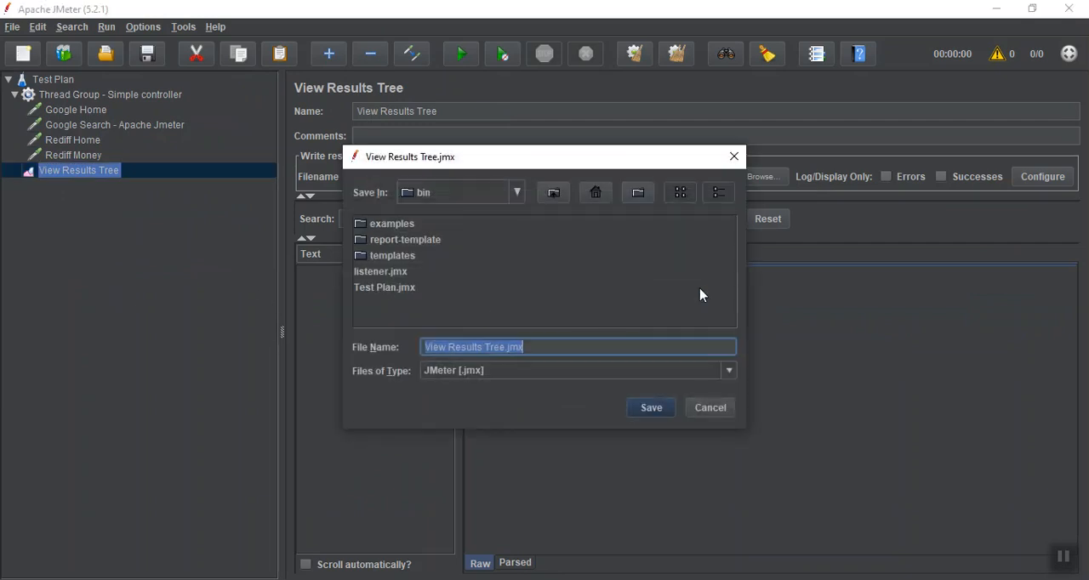
left_click(506, 347)
key("BackSpace")
key("BackSpace")
key("BackSpace")
key("BackSpace")
key("BackSpace")
key("BackSpace")
key("BackSpace")
key("BackSpace")
key("BackSpace")
key("BackSpace")
key("BackSpace")
key("BackSpace")
key("BackSpace")
key("BackSpace")
key("BackSpace")
key("BackSpace")
key("BackSpace")
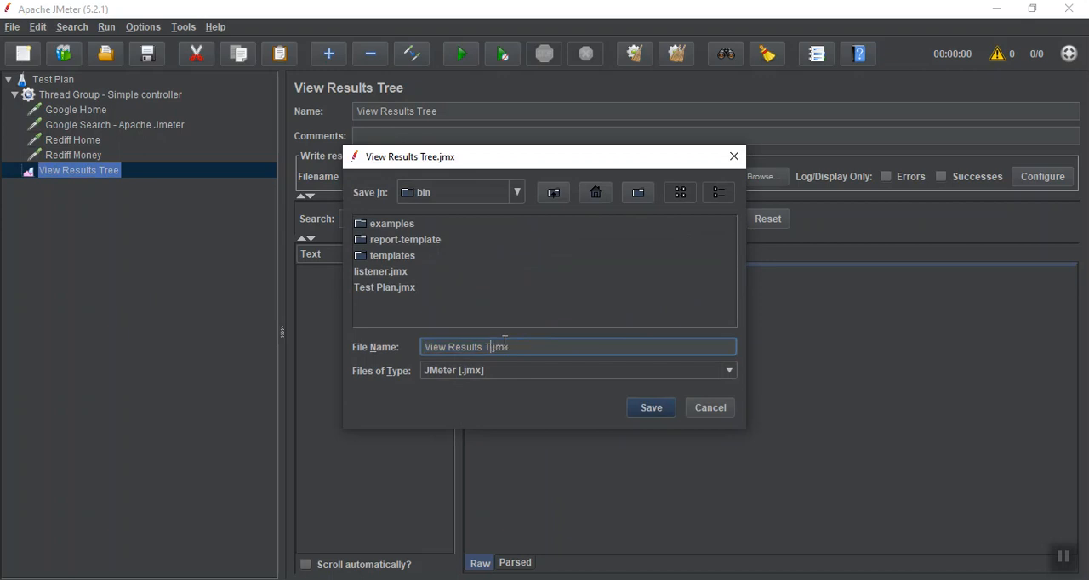
type("controller")
left_click(651, 410)
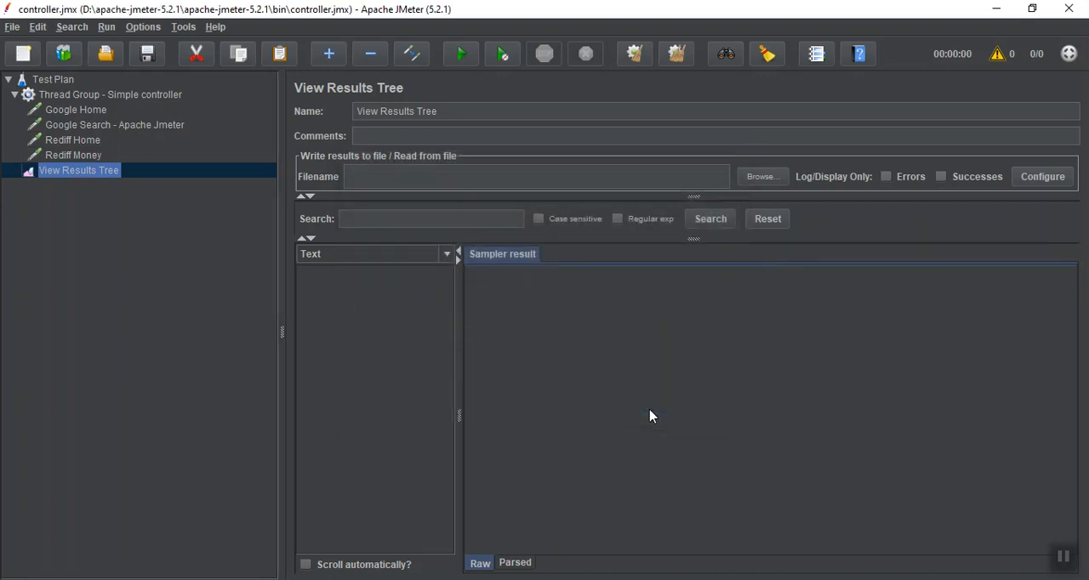
Run the test plan and inspect the sampler result of the Rediff Home request
left_click(458, 54)
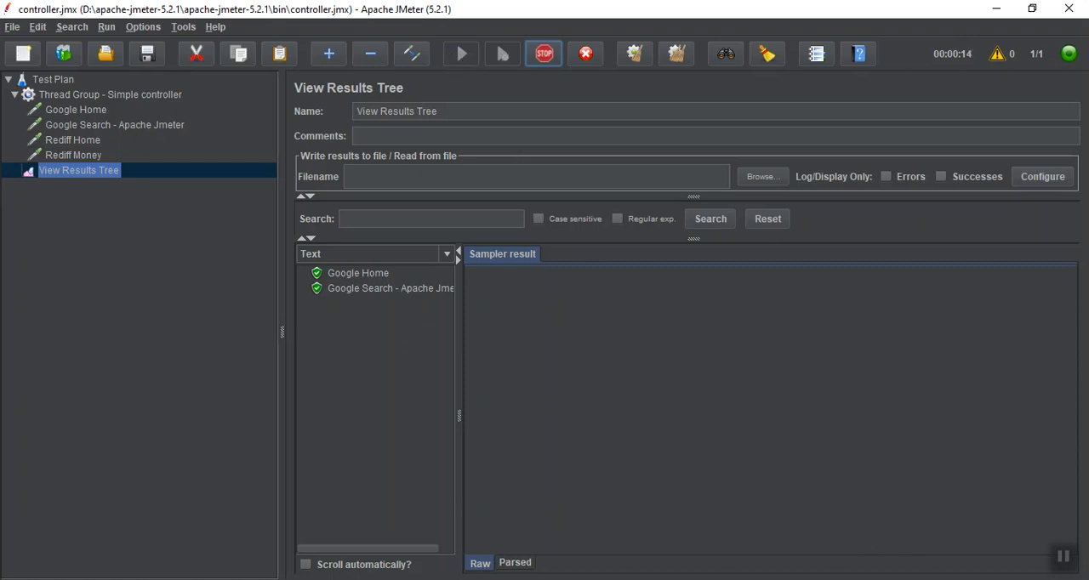
left_click(366, 303)
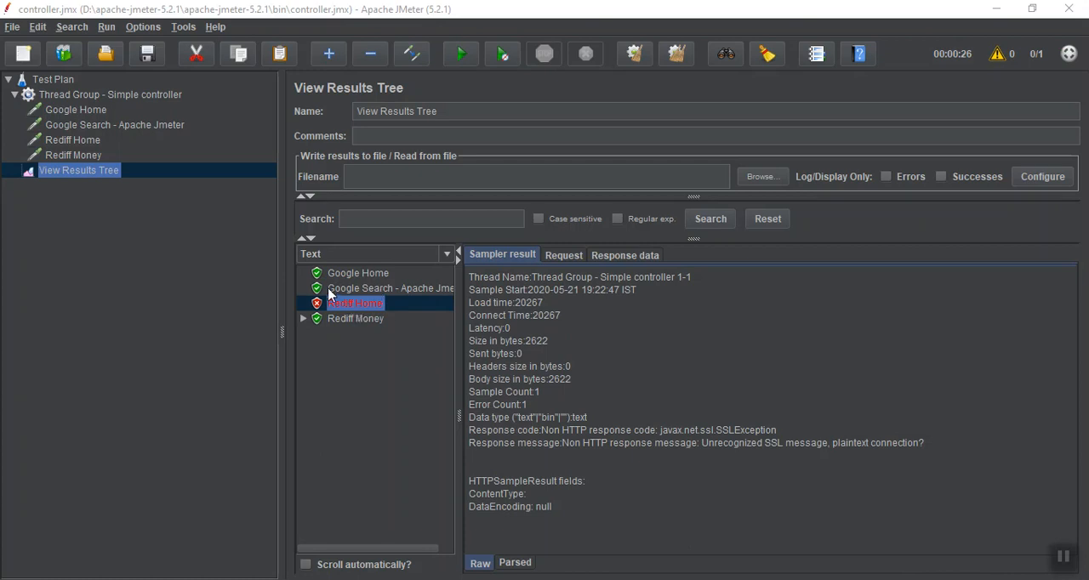
Set the Rediff Home request's port number to 443
left_click(77, 140)
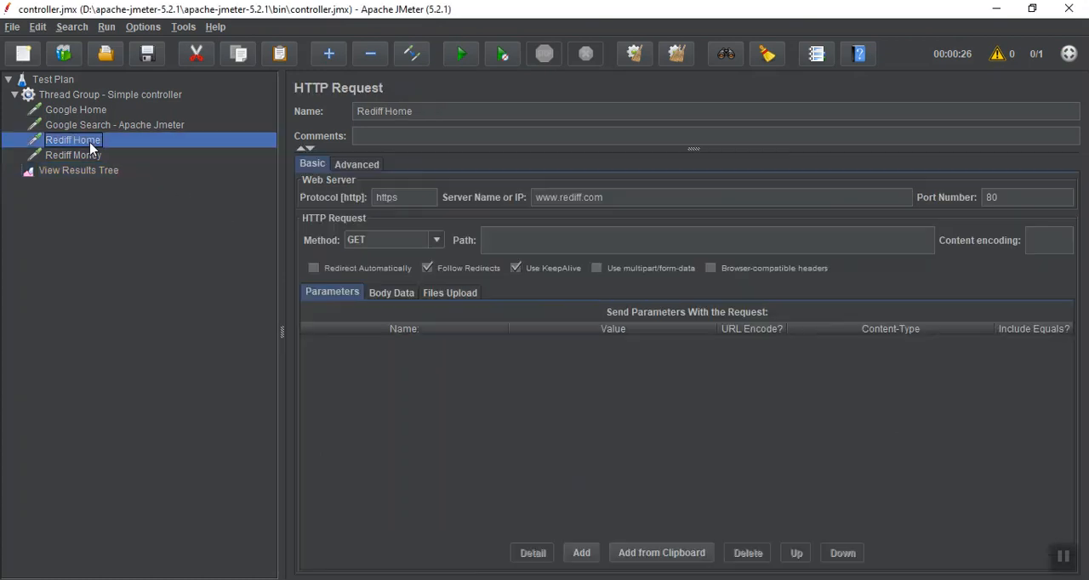
double_click(996, 198)
type("443")
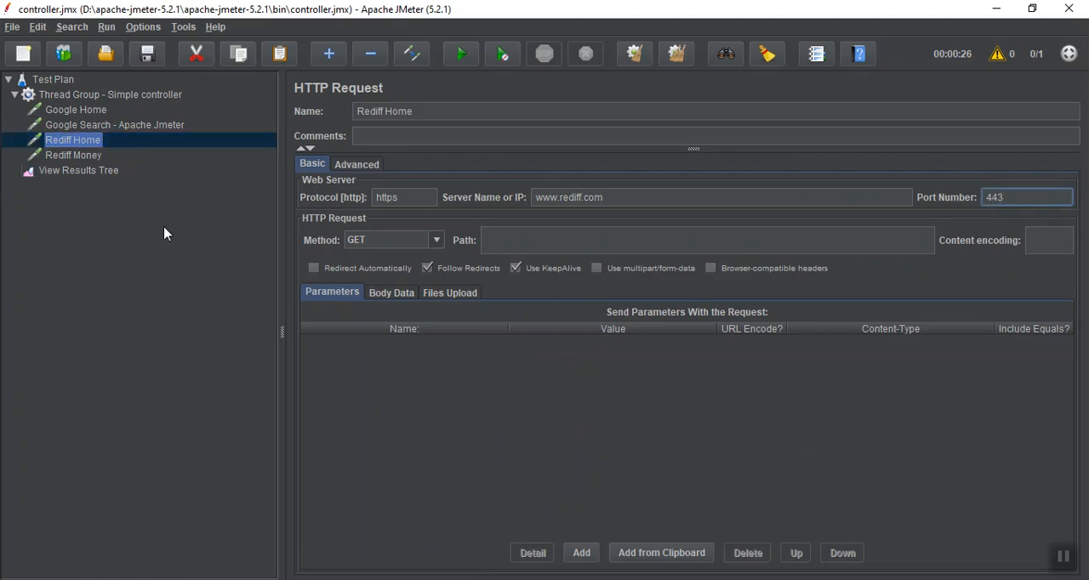
Clear the previous results from the View Results Tree and run the test plan again
left_click(95, 173)
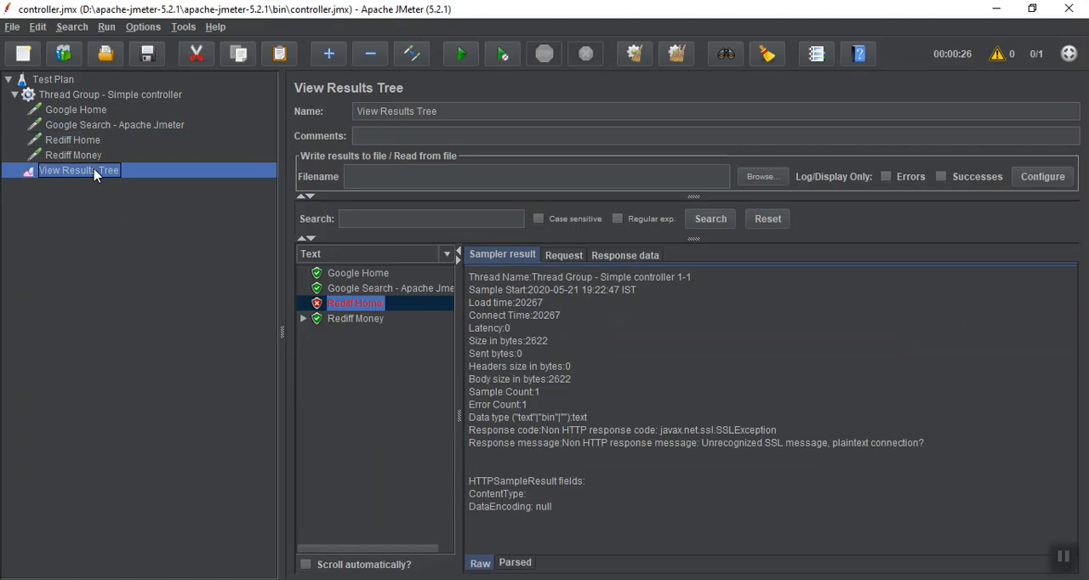
left_click(635, 55)
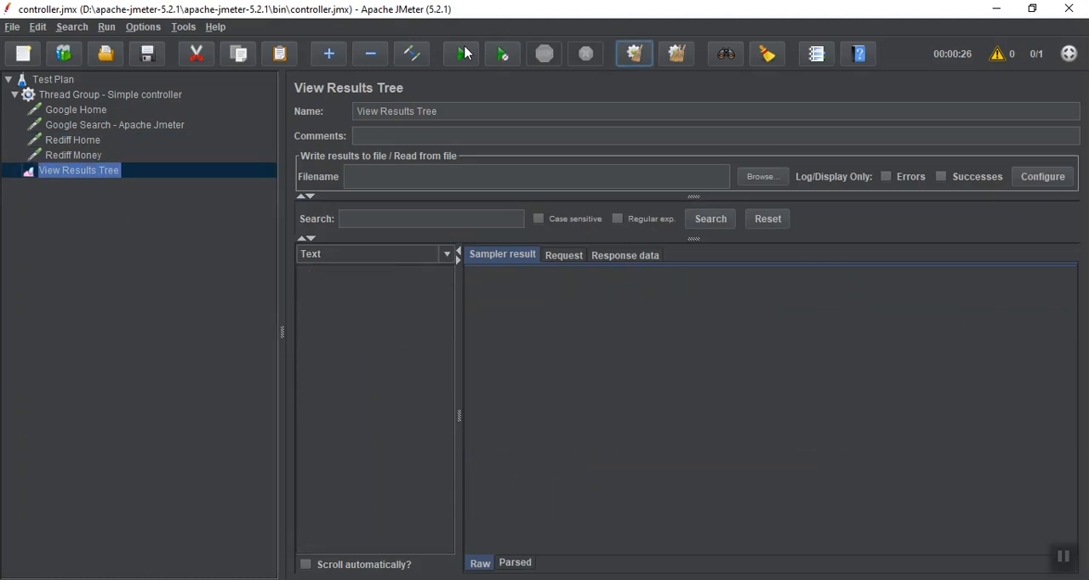
left_click(464, 54)
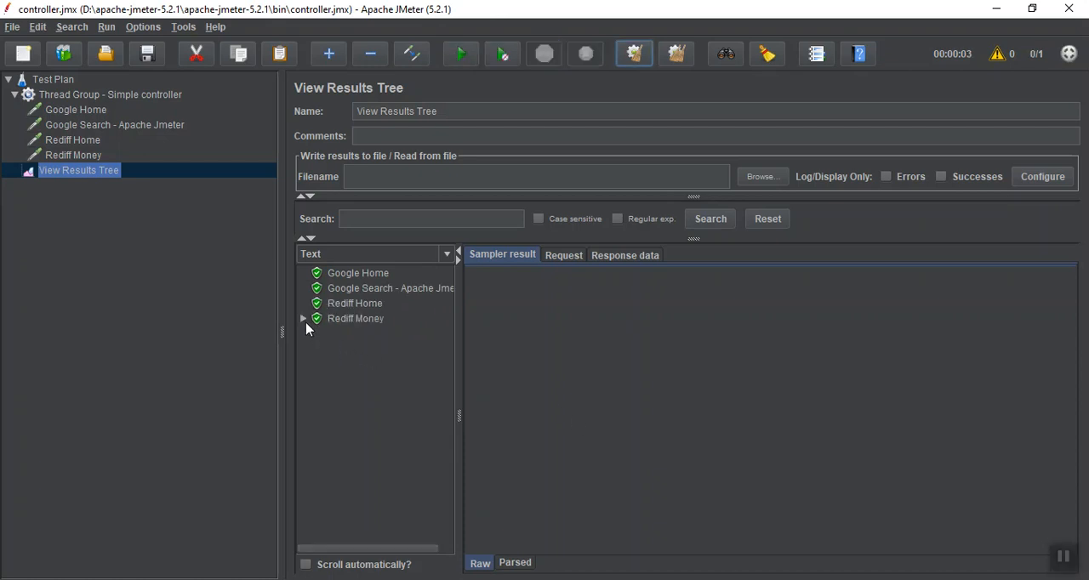
Expand the Rediff Money result and compare the request bodies of its two sub-requests
left_click(303, 319)
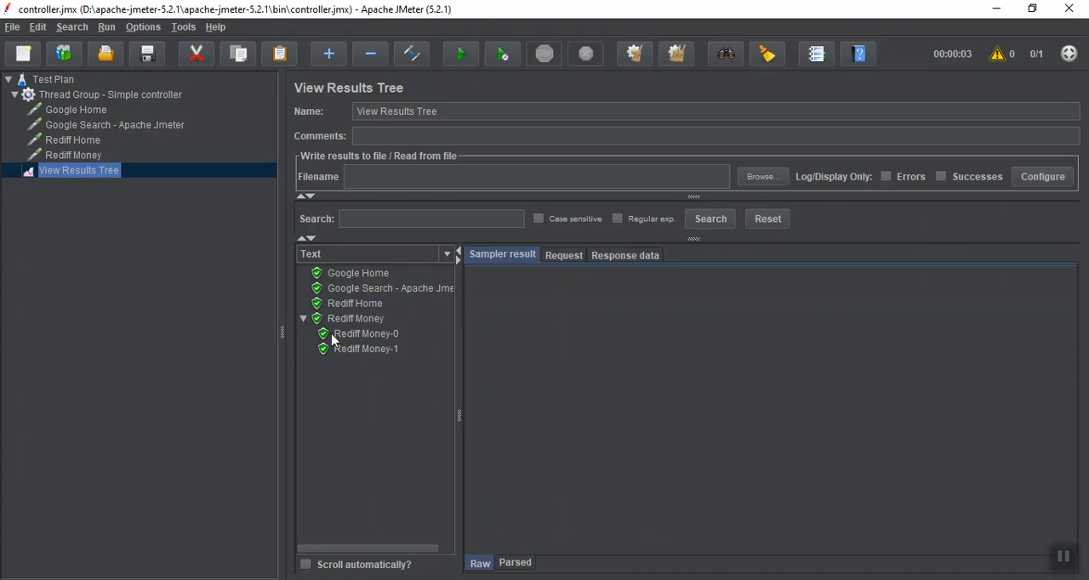
left_click(333, 339)
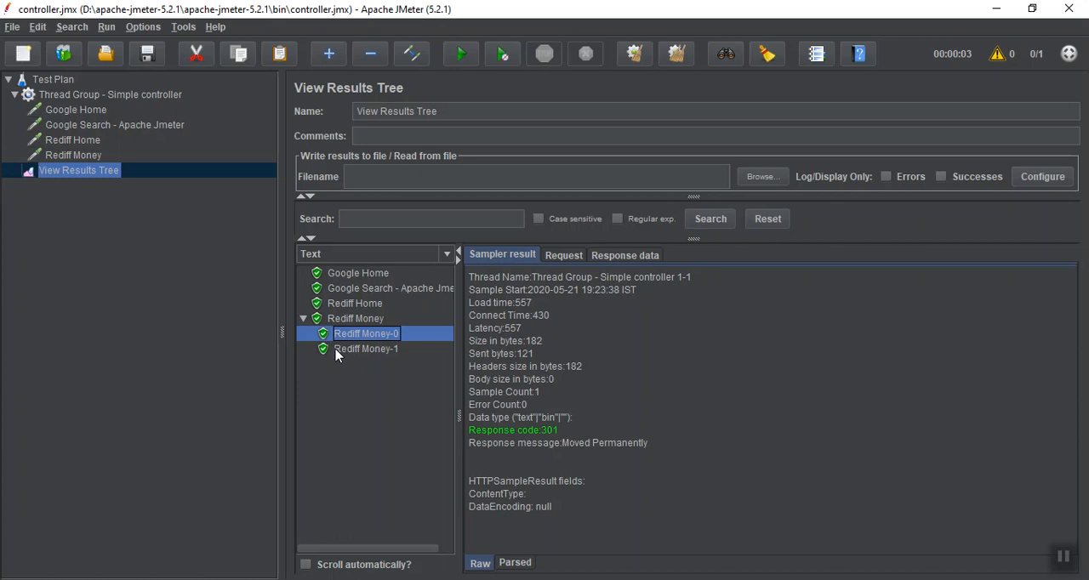
left_click(572, 256)
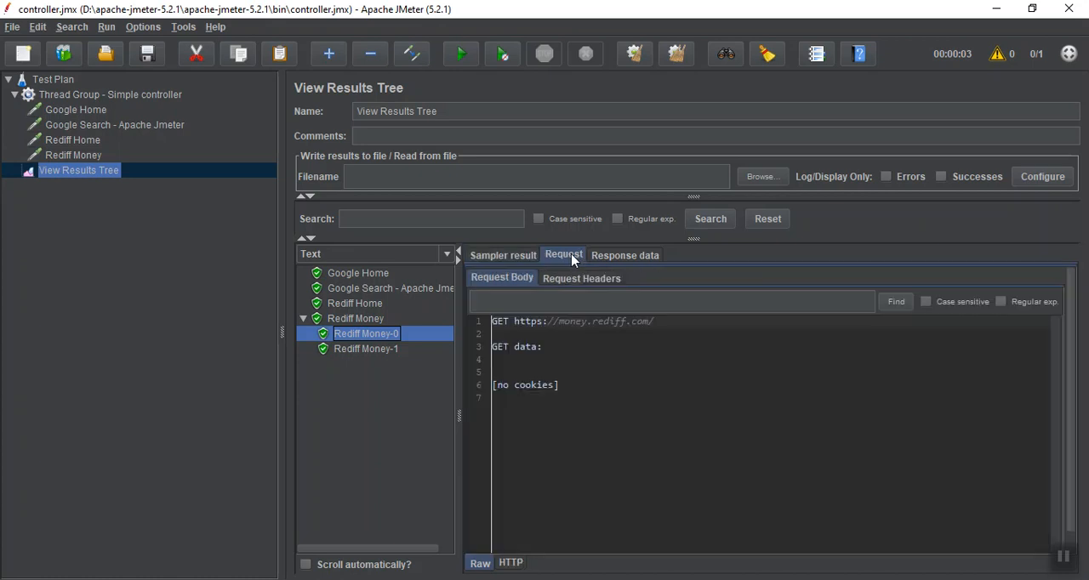
left_click(390, 350)
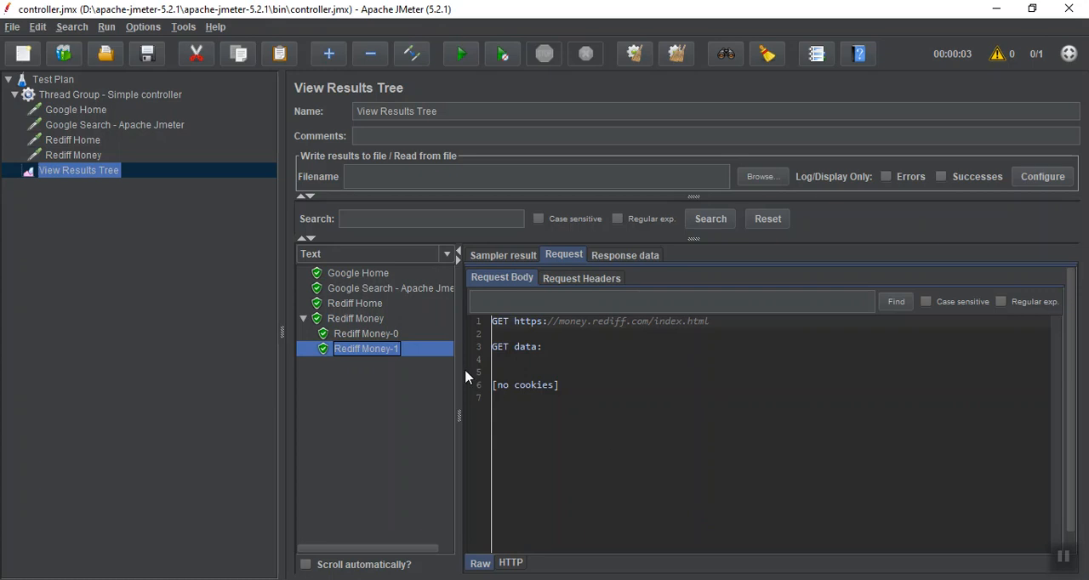
Copy /index.html from the second Rediff Money sub-request's URL into the Rediff Money request's path
left_click(75, 155)
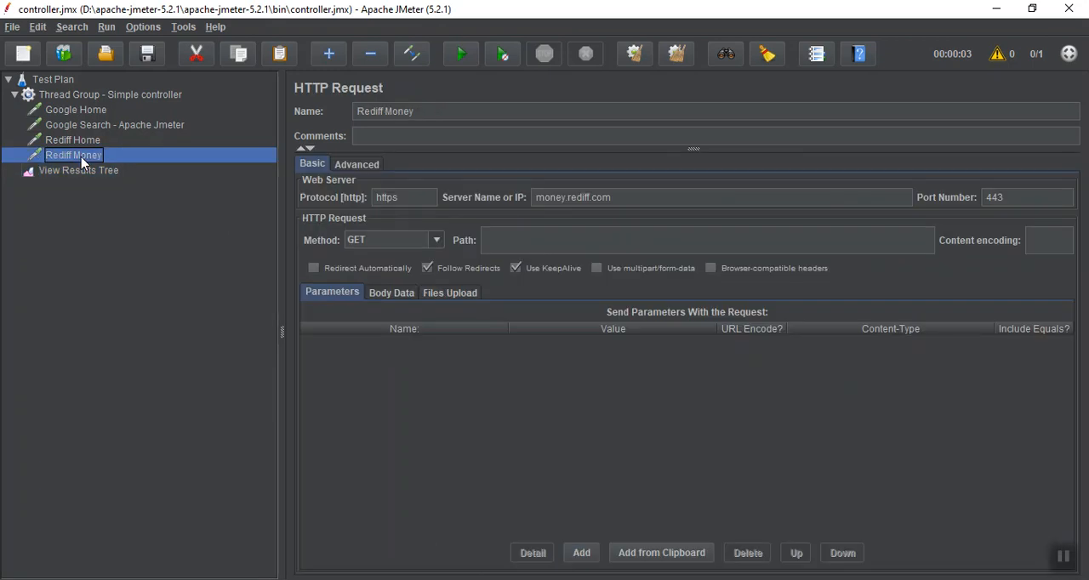
left_click(1064, 558)
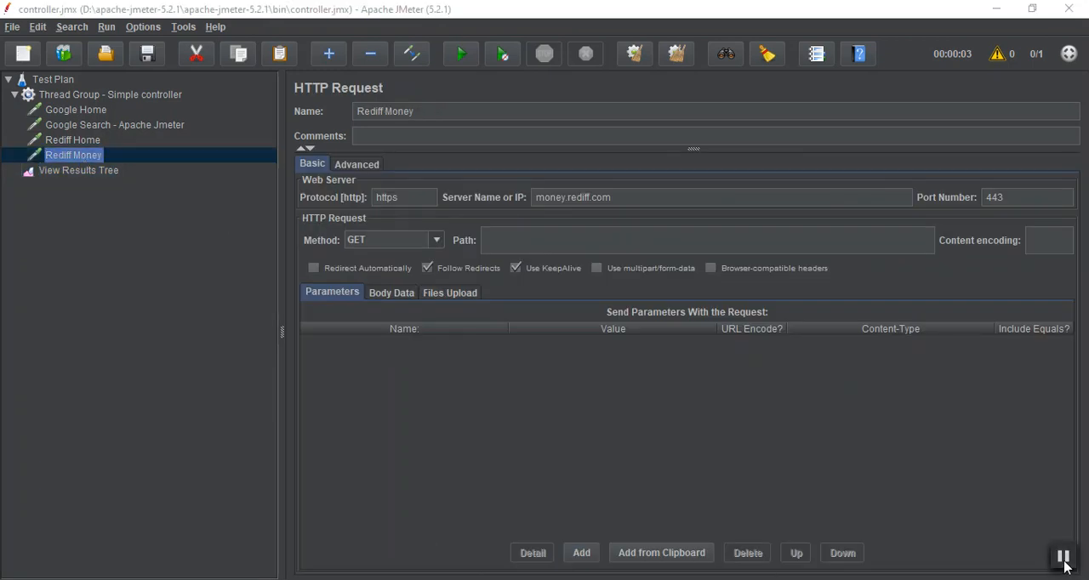
left_click(523, 239)
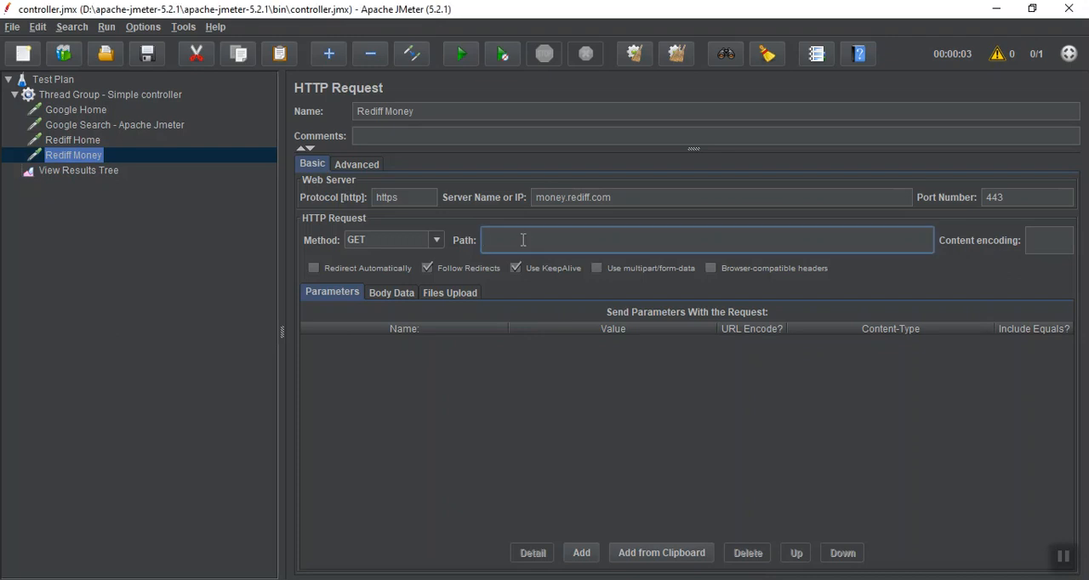
left_click(68, 174)
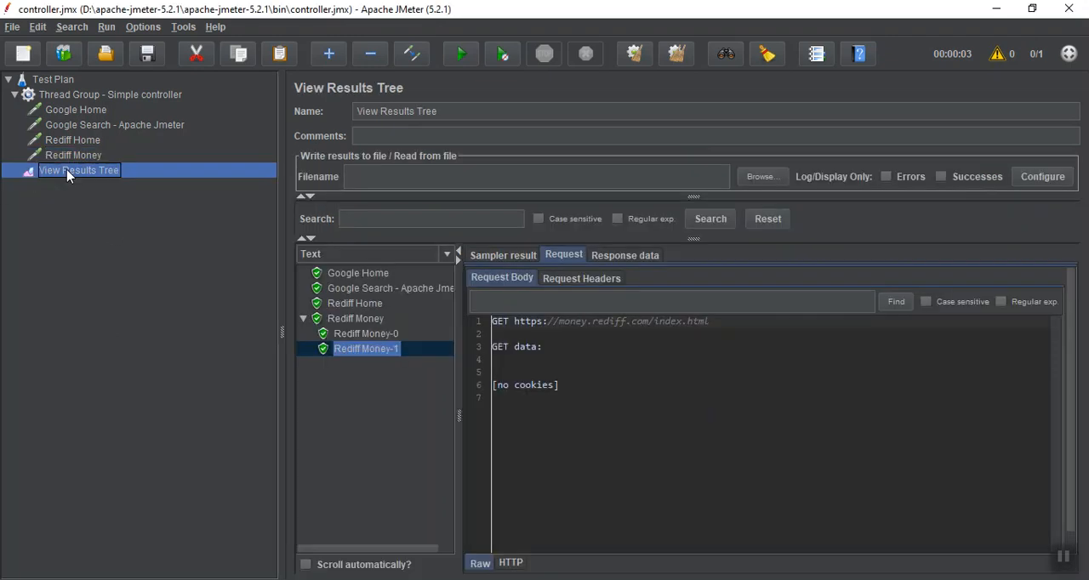
left_click(714, 332)
left_click_drag(715, 332, 674, 334)
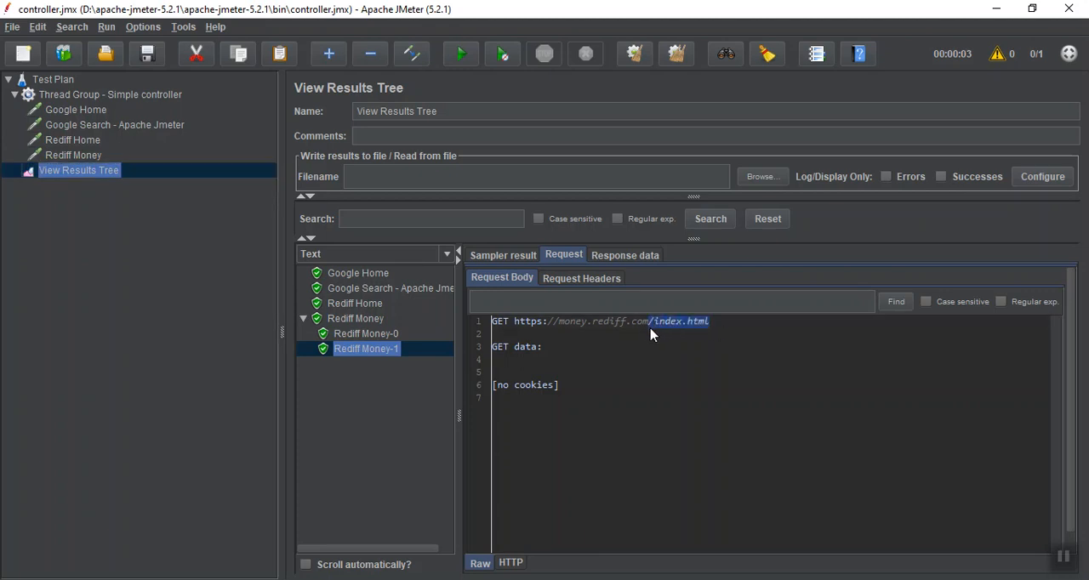
left_click(55, 158)
left_click(551, 245)
type("/index.html")
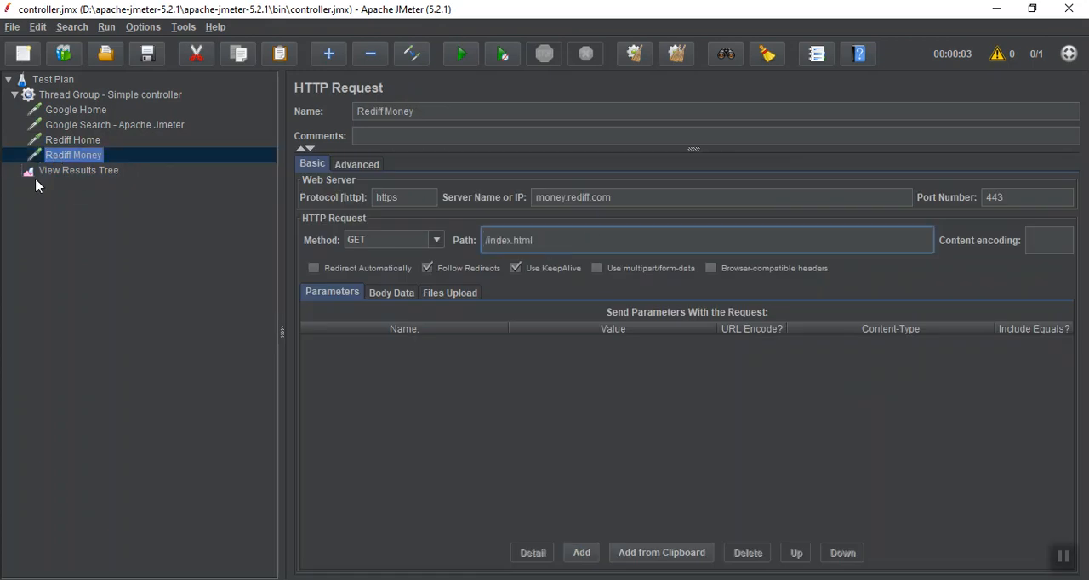
Clear the old results in View Results Tree, rerun the test plan and inspect the Rediff Money request body
left_click(68, 171)
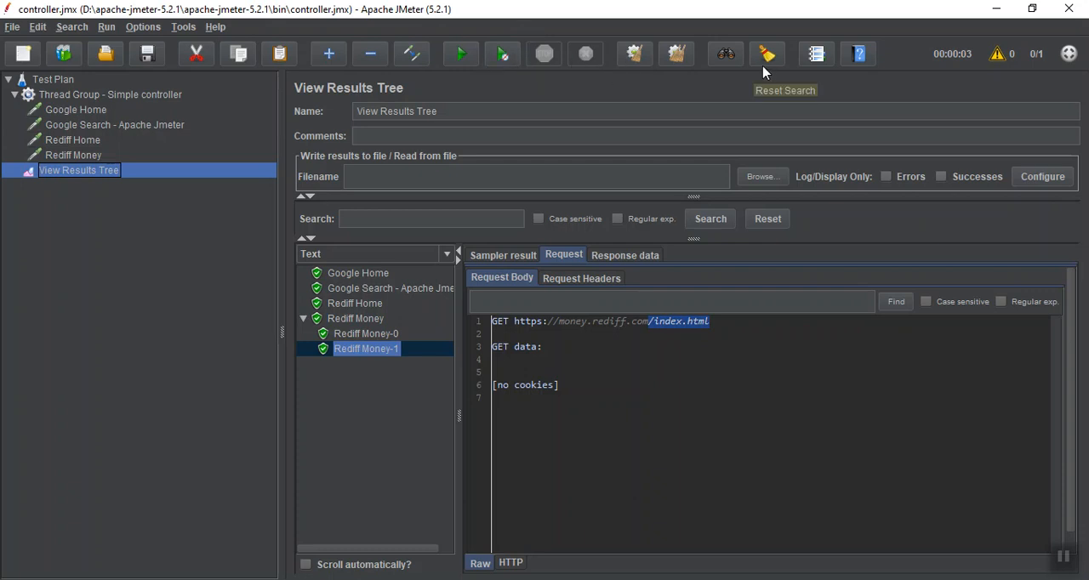
left_click(633, 54)
left_click(461, 55)
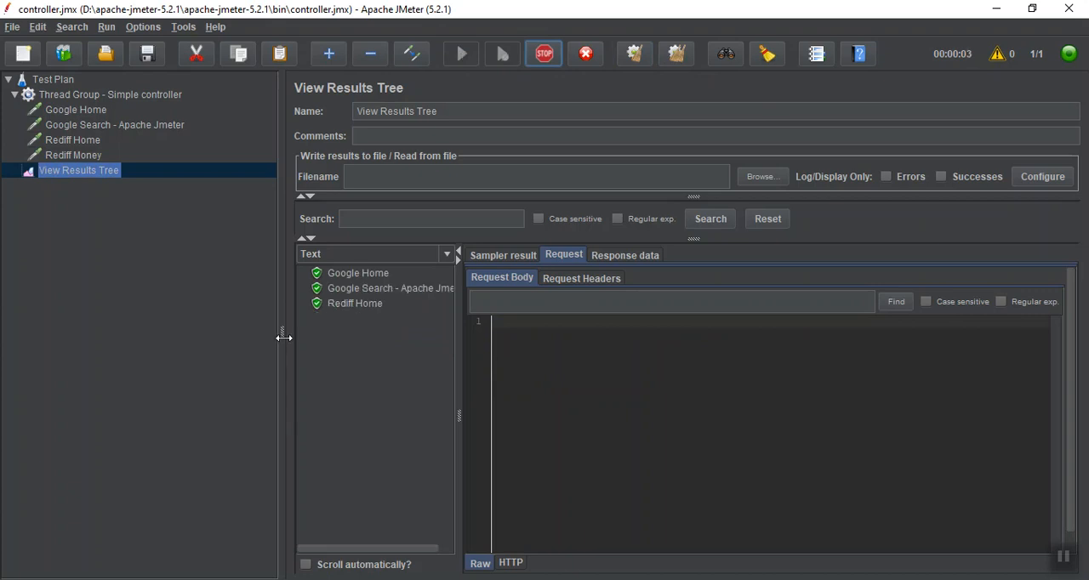
left_click(350, 320)
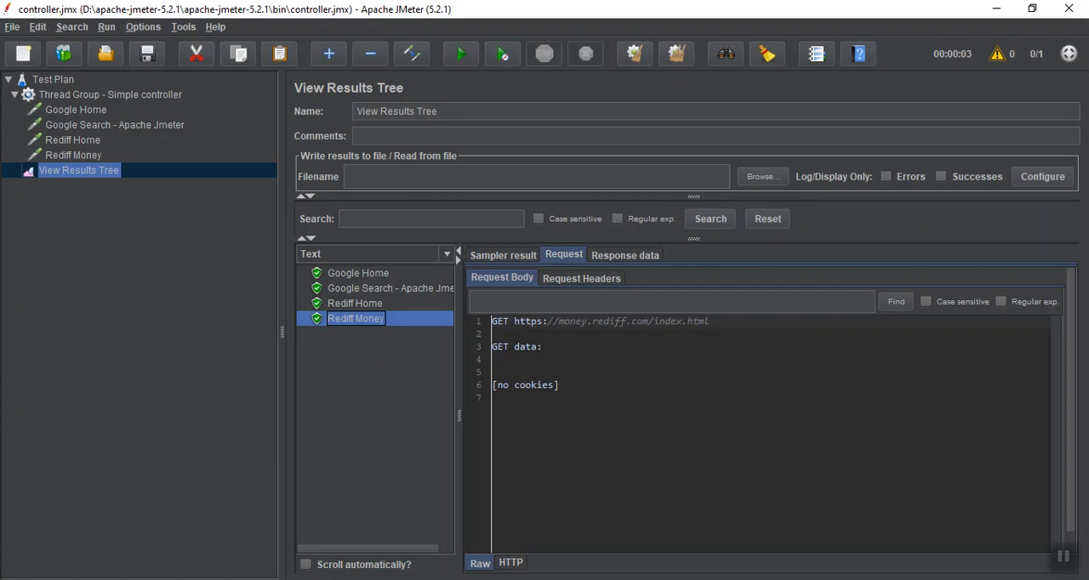
left_click(1061, 559)
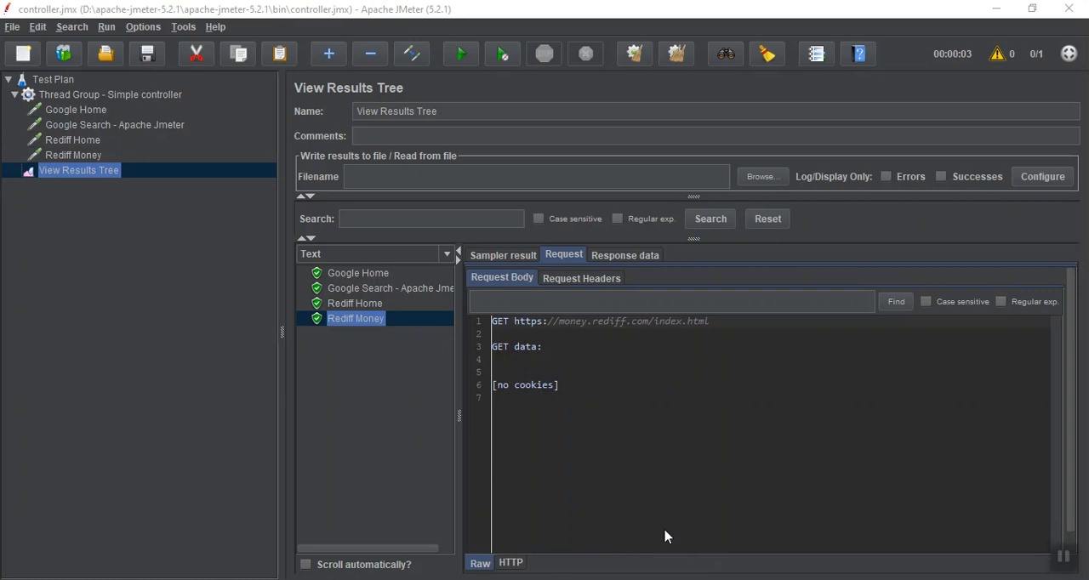
Add a Simple Controller to the Thread Group - Simple controller
left_click(101, 95)
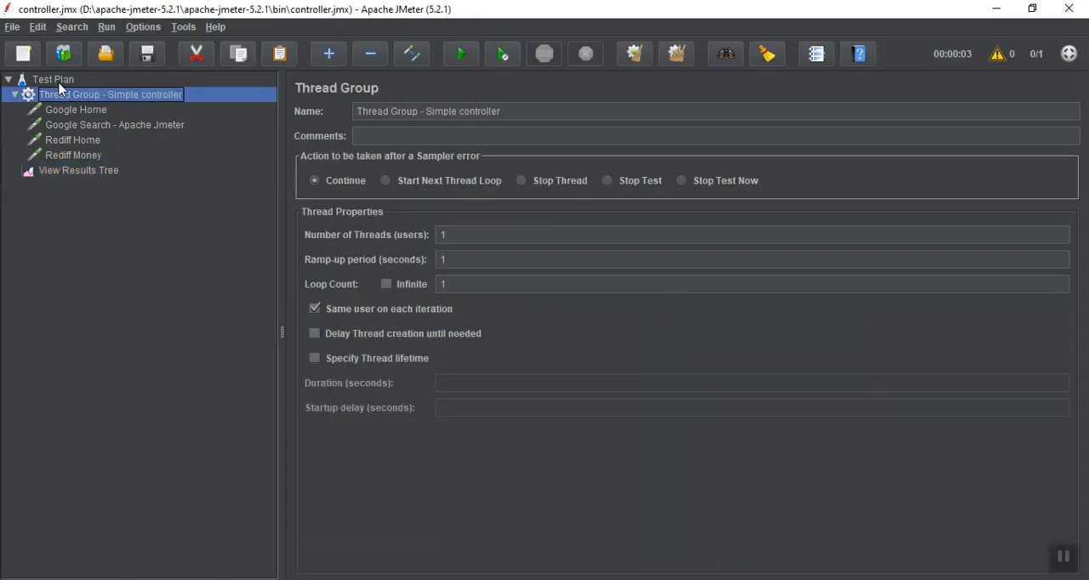
left_click(53, 82)
left_click(52, 97)
right_click(54, 101)
mouse_move(57, 106)
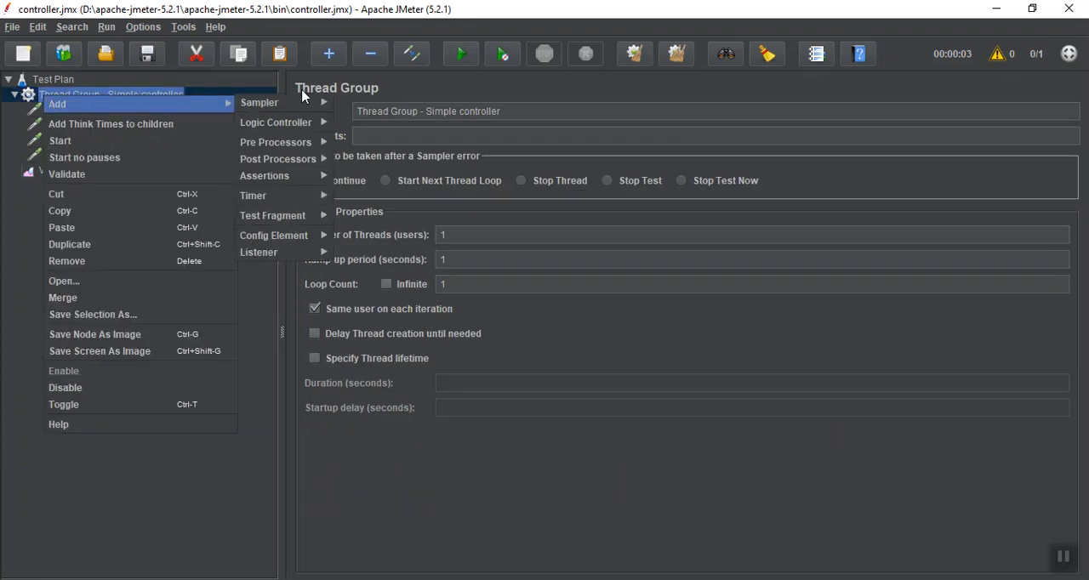
mouse_move(303, 99)
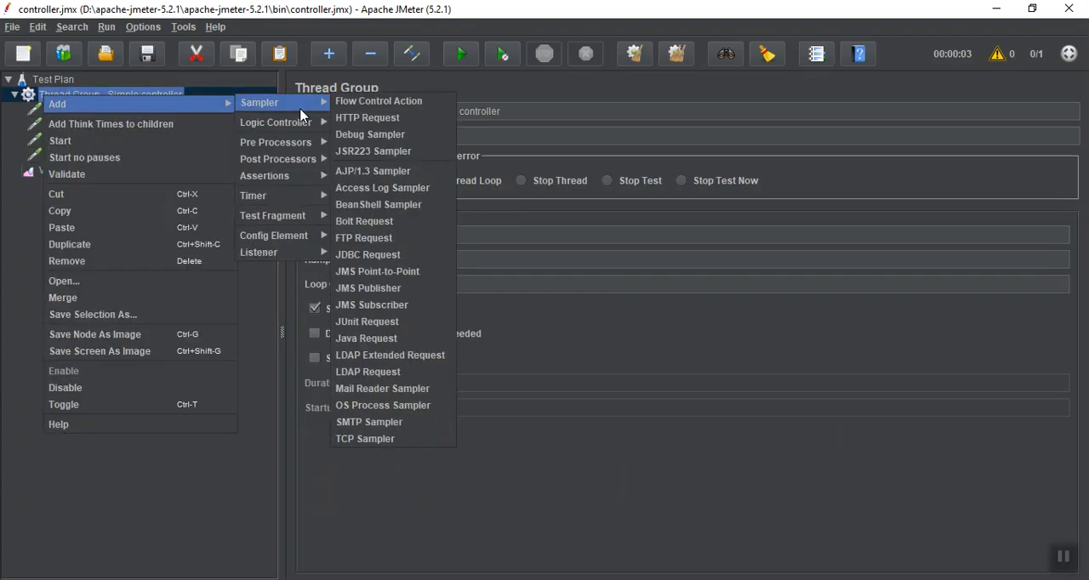
mouse_move(299, 133)
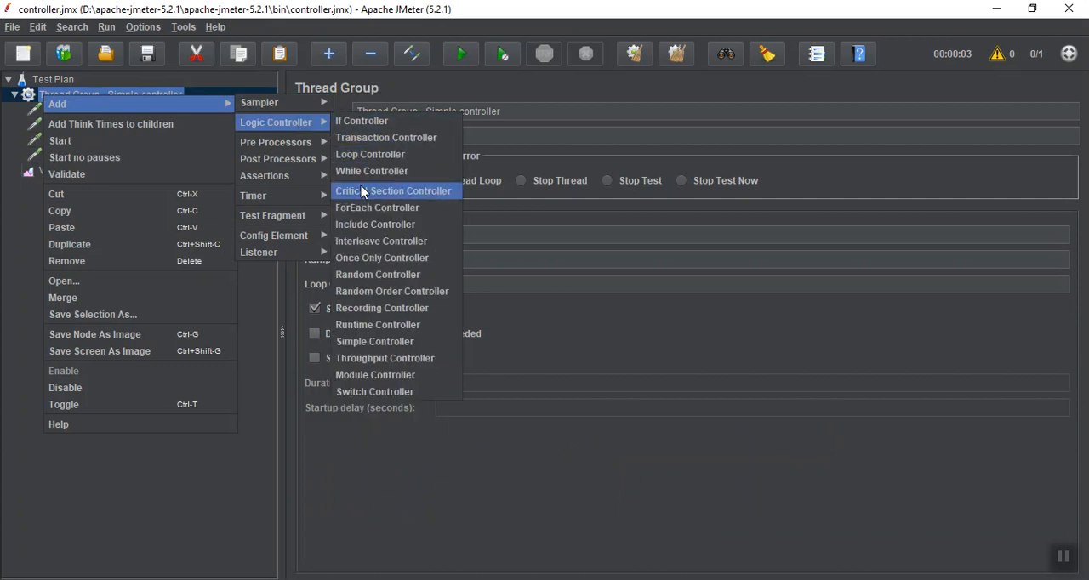
left_click(371, 343)
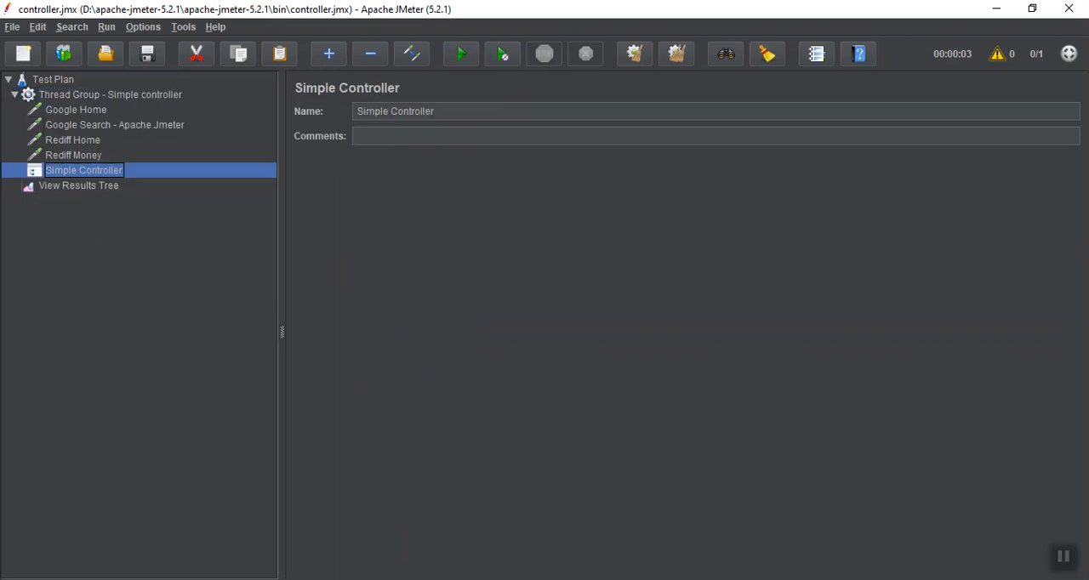
left_click(1064, 558)
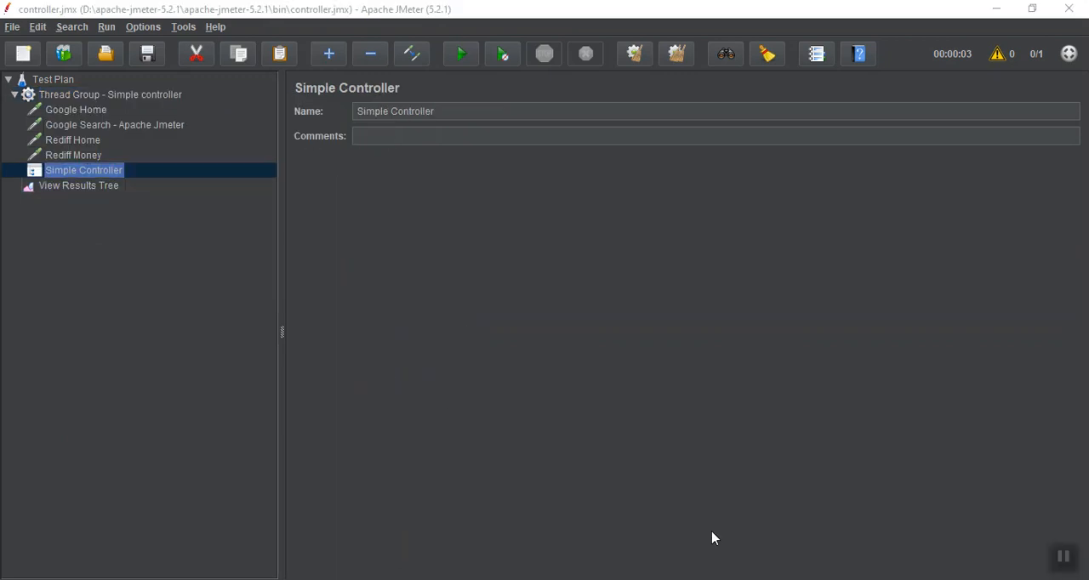
Rename the new Simple Controller to Google
left_click(517, 113)
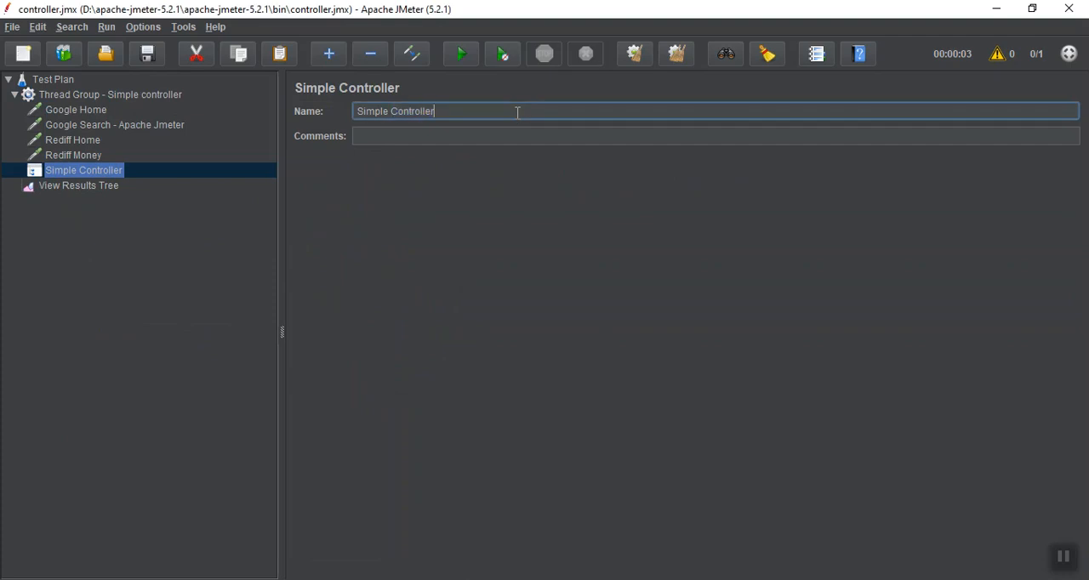
key("ctrl+a")
type("Google")
Move the Google Home and Google Search - Apache Jmeter requests together into the Google controller
left_click(92, 110)
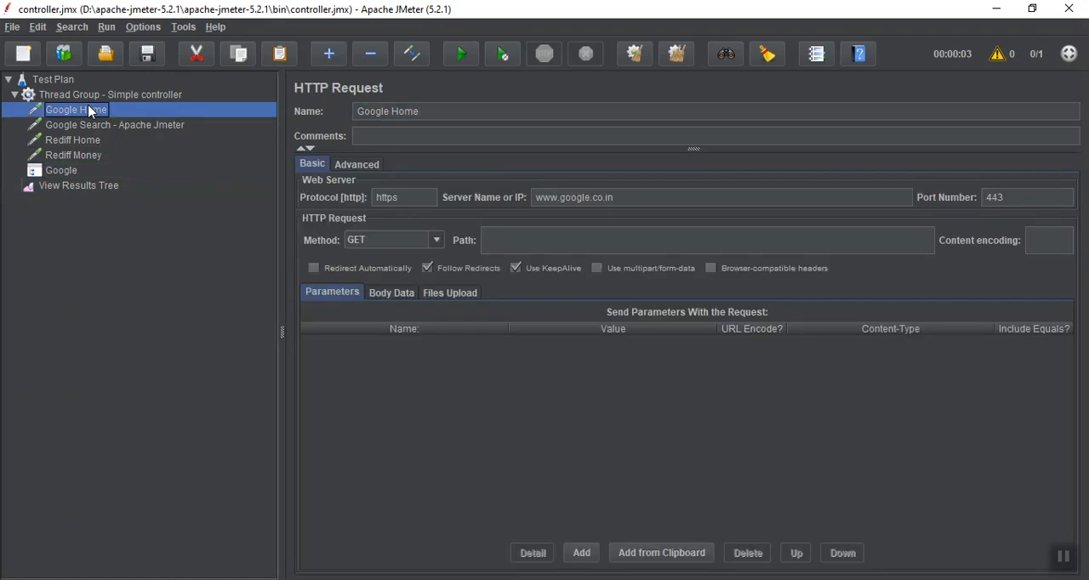
left_click(86, 125, "shift")
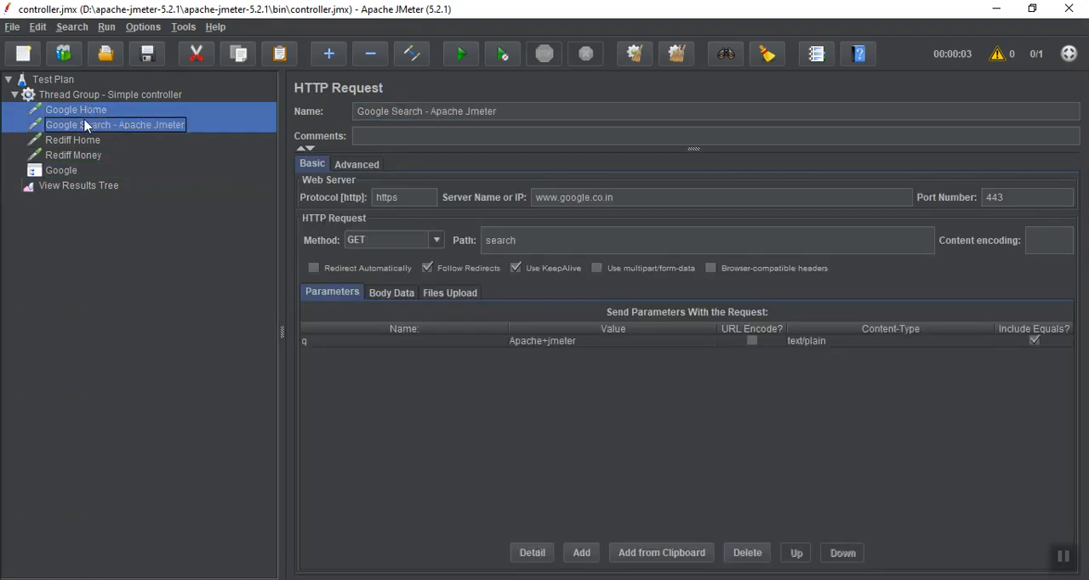
left_click_drag(63, 171, 64, 171)
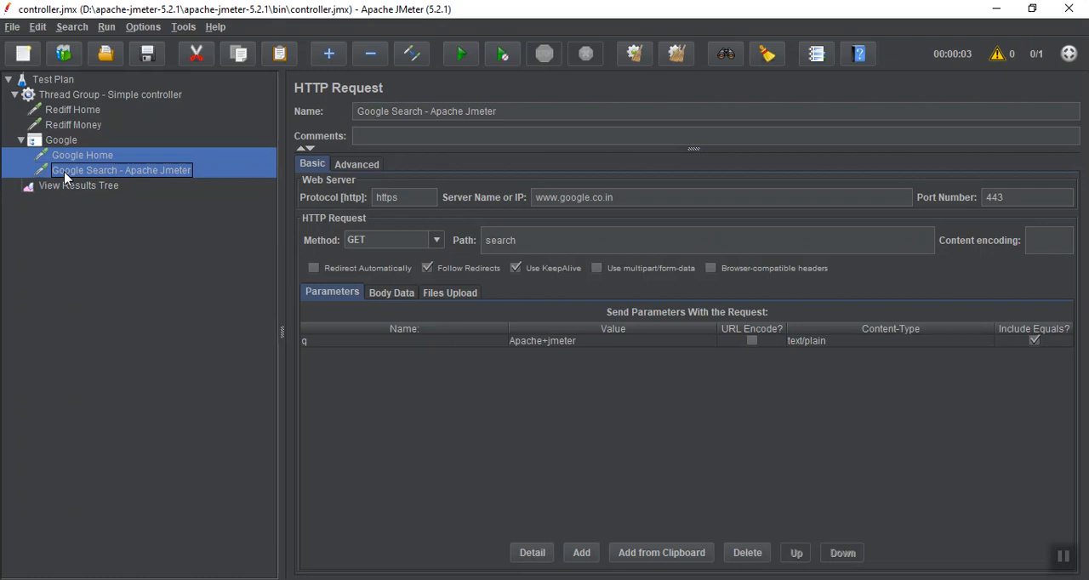
left_click(1063, 556)
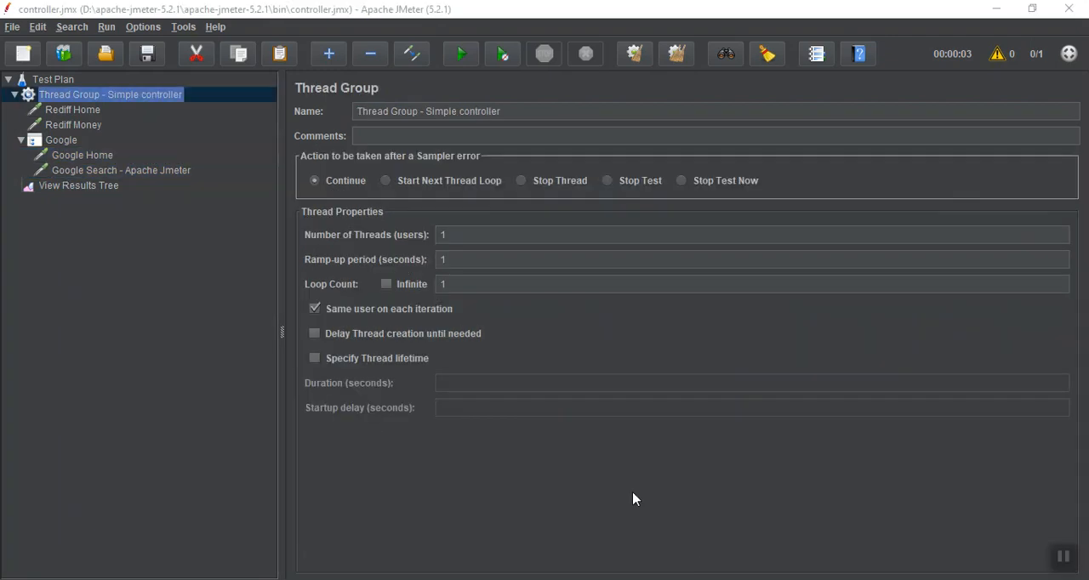
Add a second Simple Controller to the thread group and name it Rediff
right_click(68, 104)
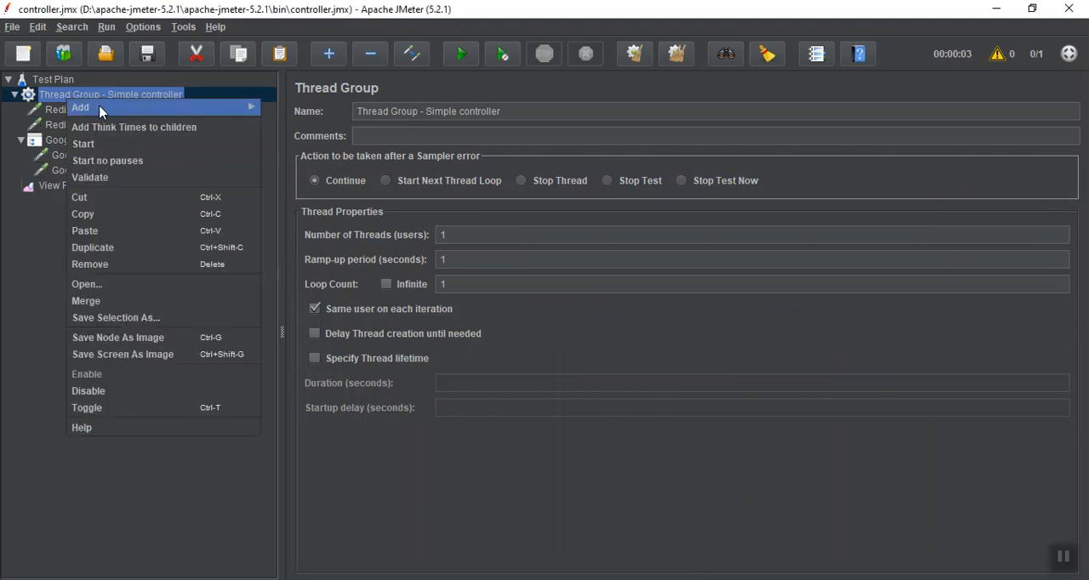
mouse_move(128, 107)
mouse_move(299, 117)
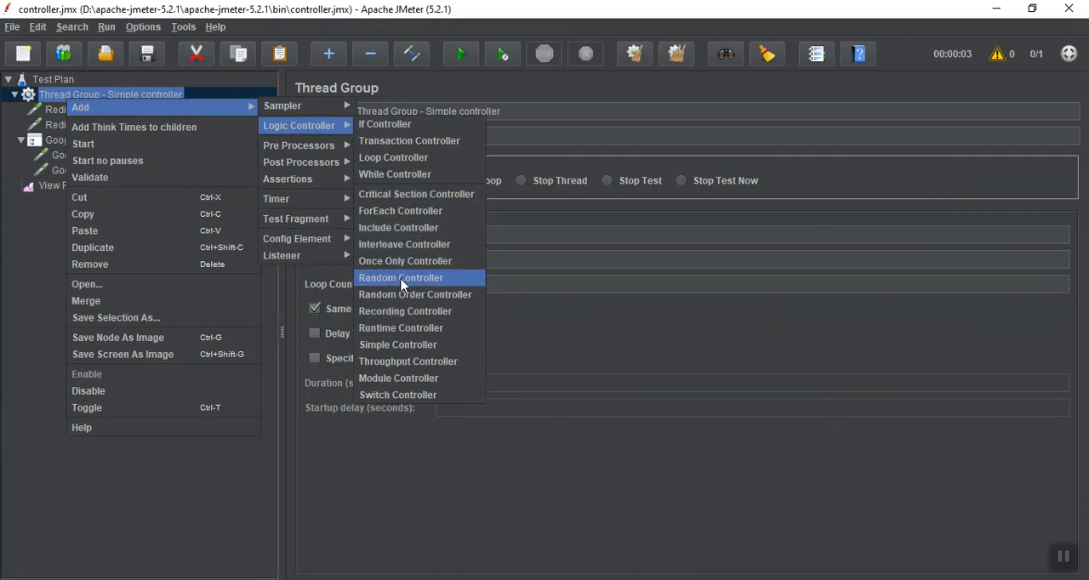
left_click(396, 344)
triple_click(443, 111)
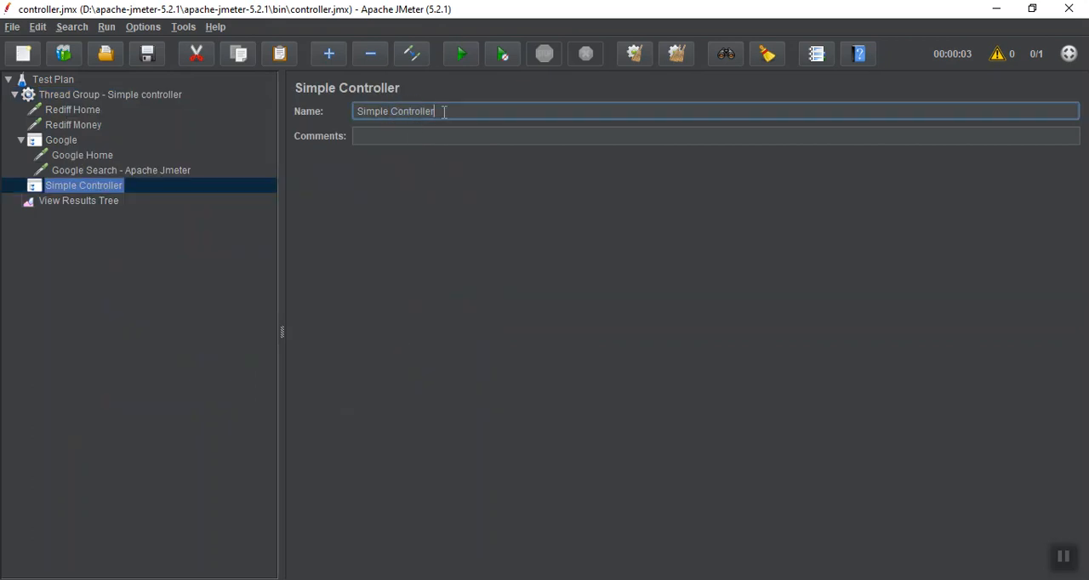
type("Rediff")
left_click(192, 247)
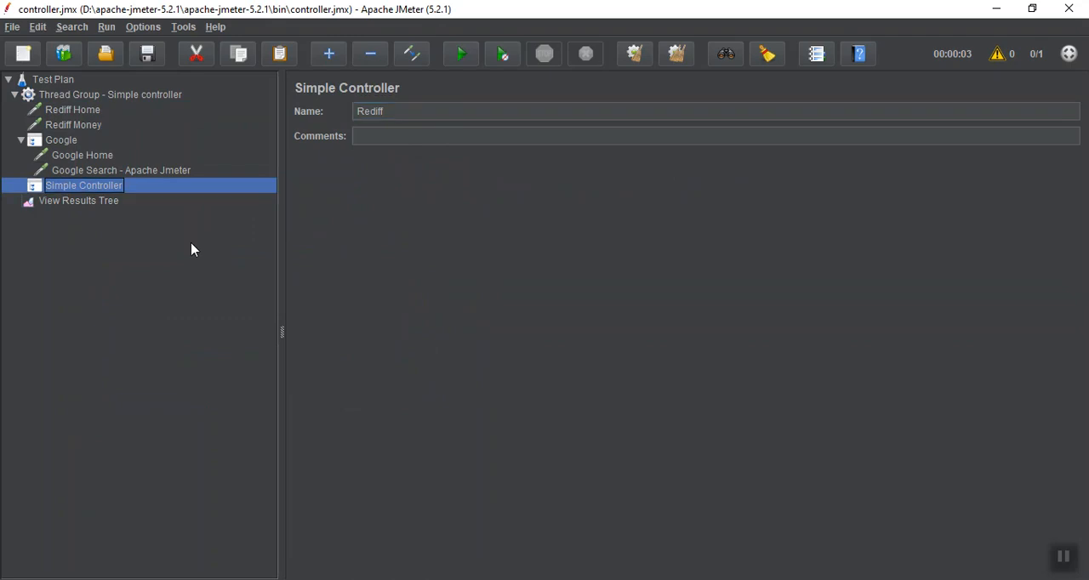
Move the Rediff Home and Rediff Money requests together into the Rediff controller
left_click(78, 111)
key("shift+Down")
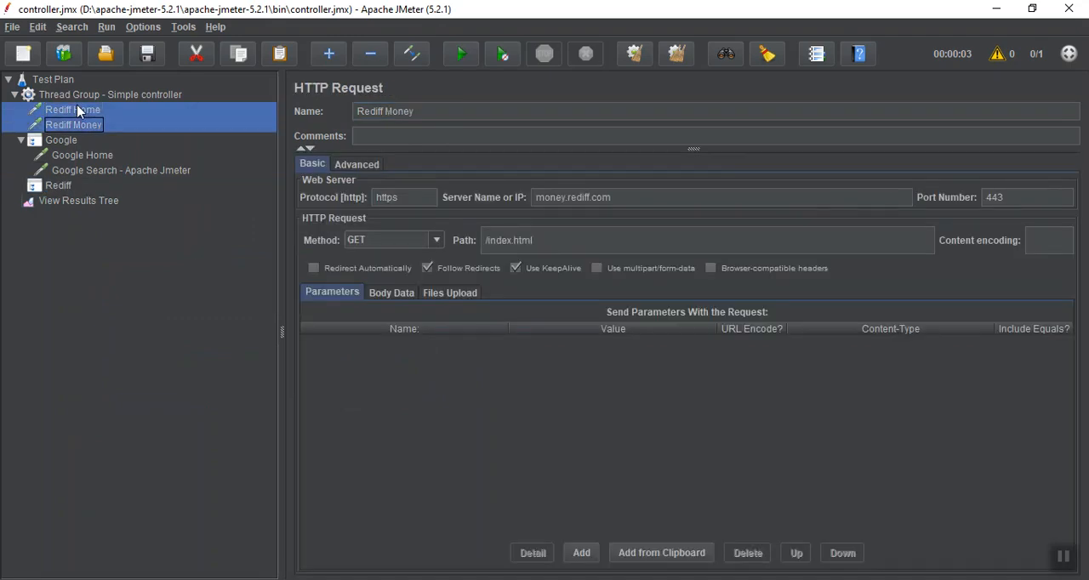
left_click_drag(73, 127, 57, 186)
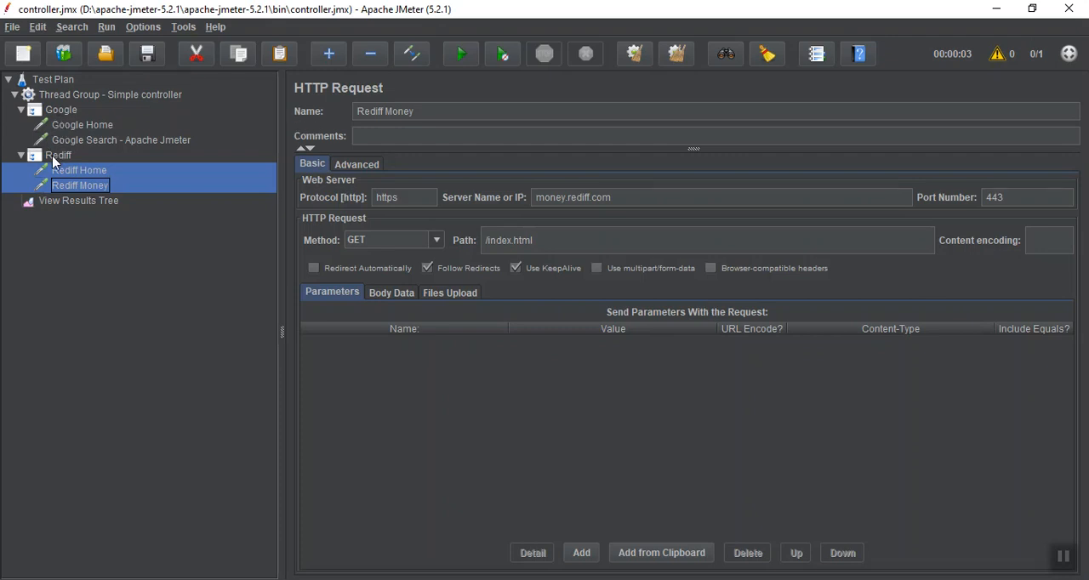
Clear the earlier results in View Results Tree and run the test plan with the requests grouped under controllers
left_click(1063, 561)
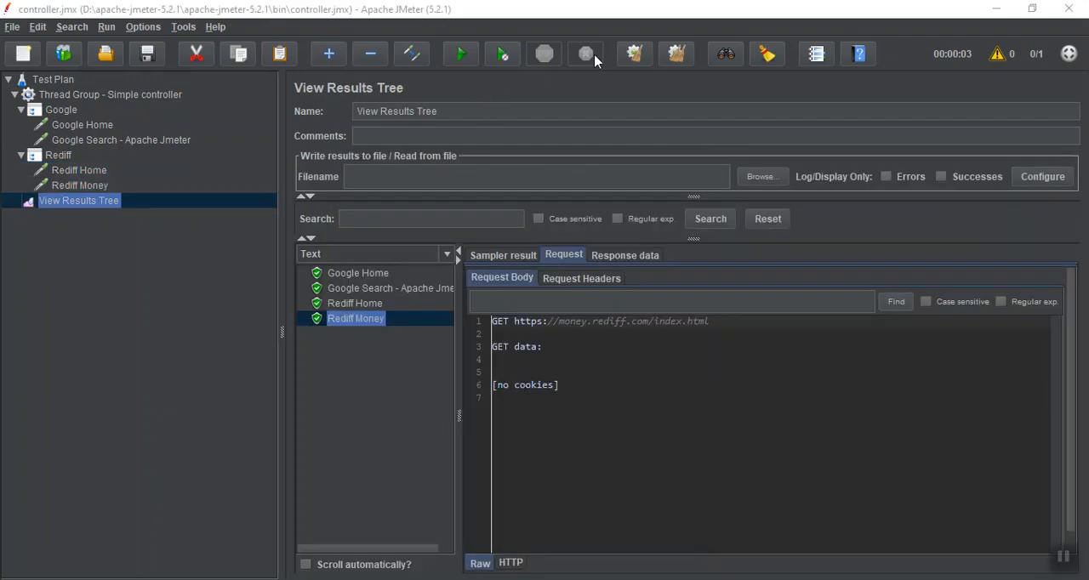
left_click(629, 54)
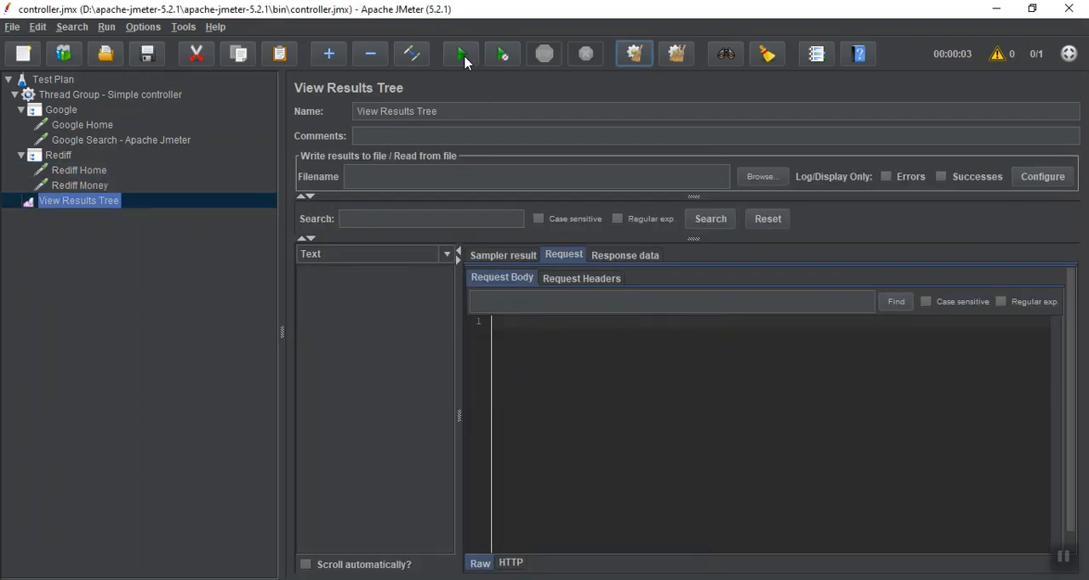
left_click(463, 56)
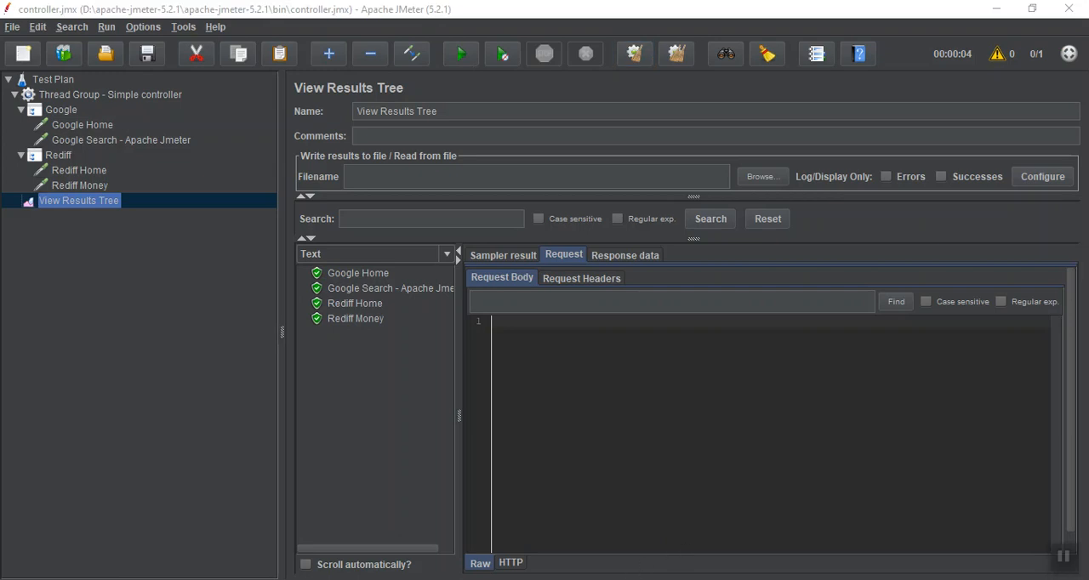
Switch to Paint and replace the Simple controller note under the LOGIC controller heading with "Threads and Loops"
key("alt+Tab")
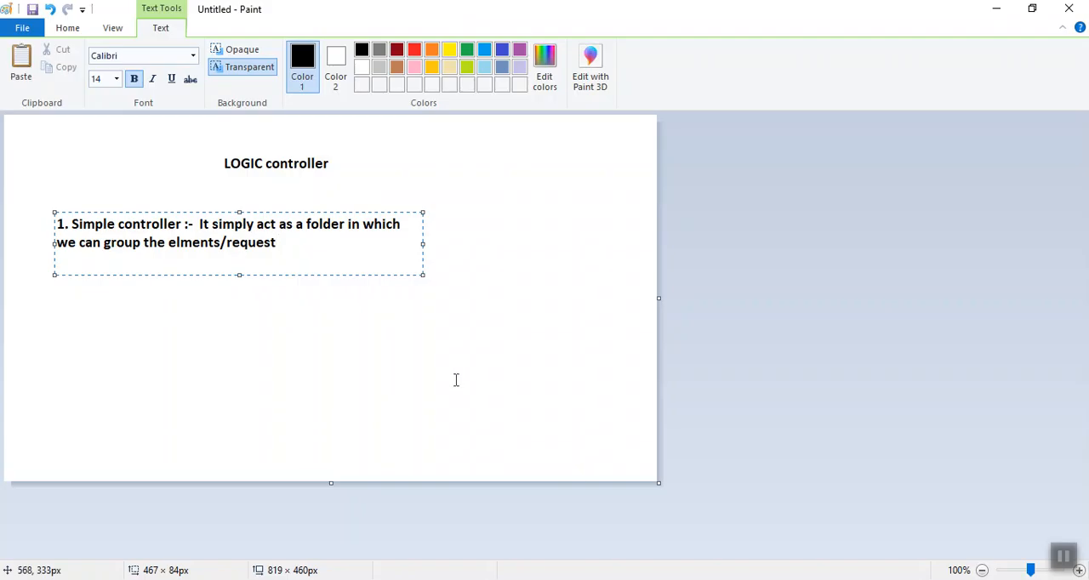
key("shift+Up")
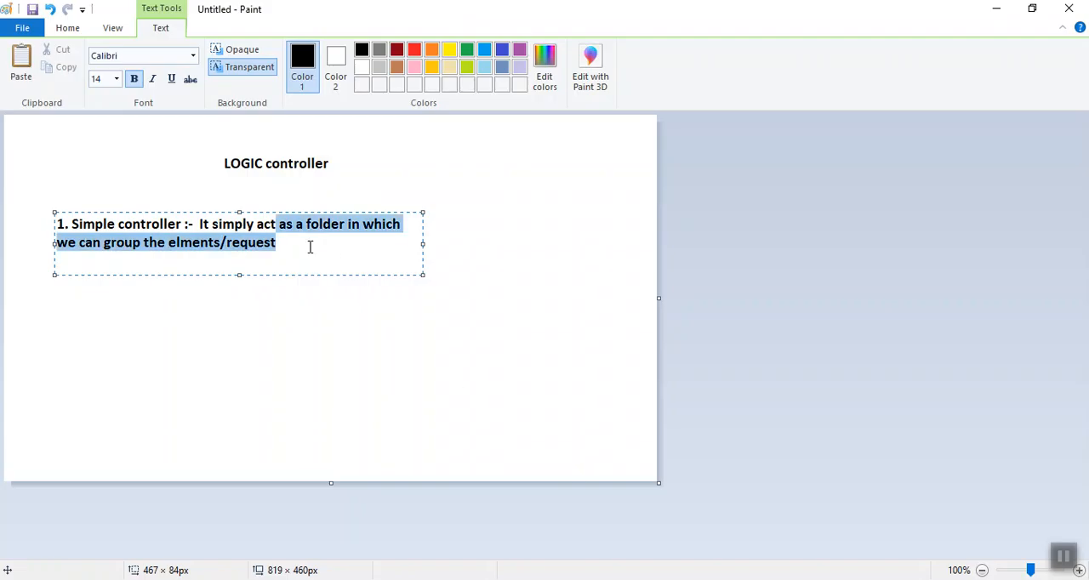
key("shift+Left")
key("shift+Left")
key("shift+Left")
key("shift+Left")
key("shift+Left")
key("shift+Left")
key("shift+Left")
key("shift+Left")
key("shift+Left")
key("shift+Left")
key("shift+Left")
key("shift+Left")
key("shift+Left")
key("shift+Left")
key("shift+Left")
key("shift+Left")
key("shift+Left")
key("shift+Left")
key("shift+Left")
key("shift+Left")
key("shift+Left")
key("shift+Left")
key("shift+Left")
key("shift+Left")
key("shift+Left")
key("shift+Left")
key("shift+Left")
key("shift+Left")
key("shift+Left")
key("shift+Left")
key("shift+Left")
key("shift+Left")
key("shift+Left")
key("shift+Left")
key("shift+Left")
key("shift+Left")
key("shift+Left")
key("shift+Left")
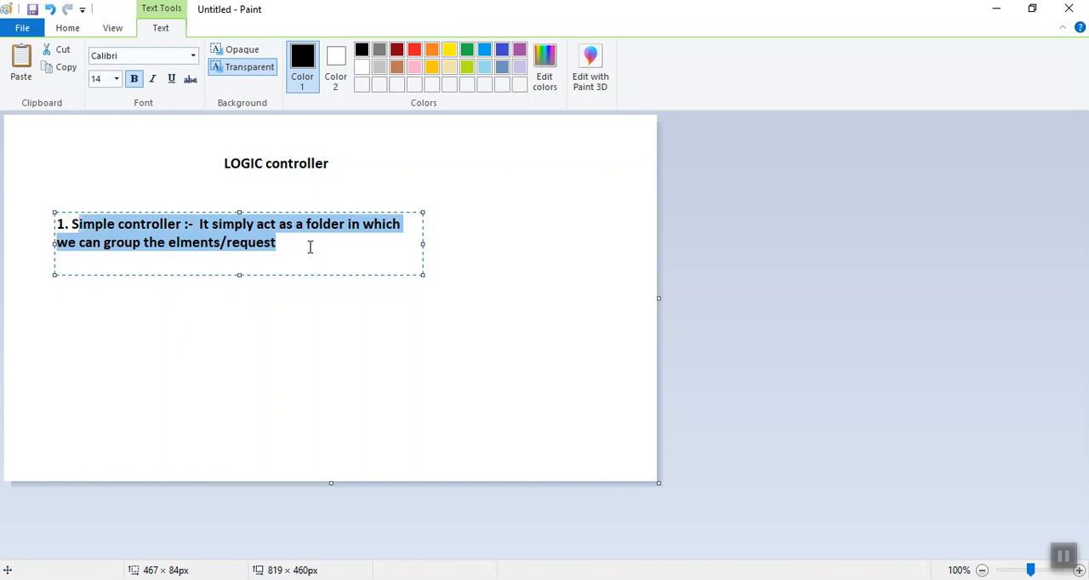
type("T")
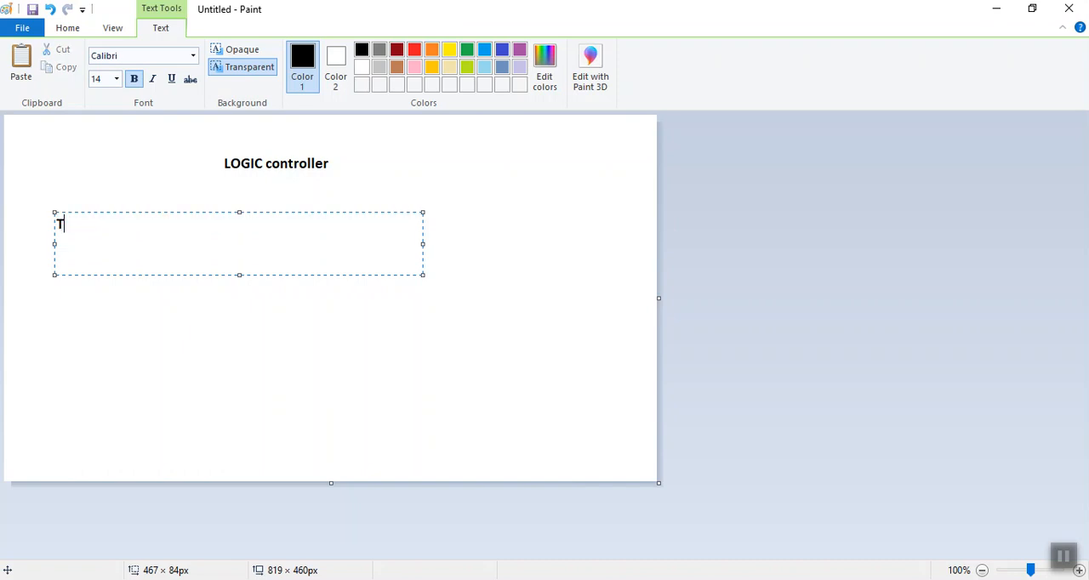
type("hreads and Loops")
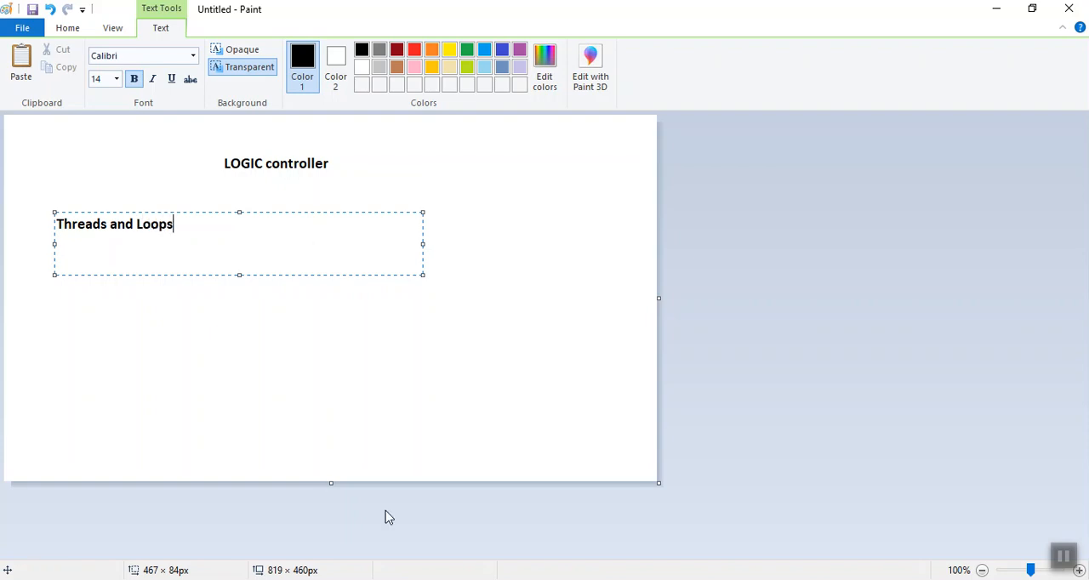
left_click(1074, 566)
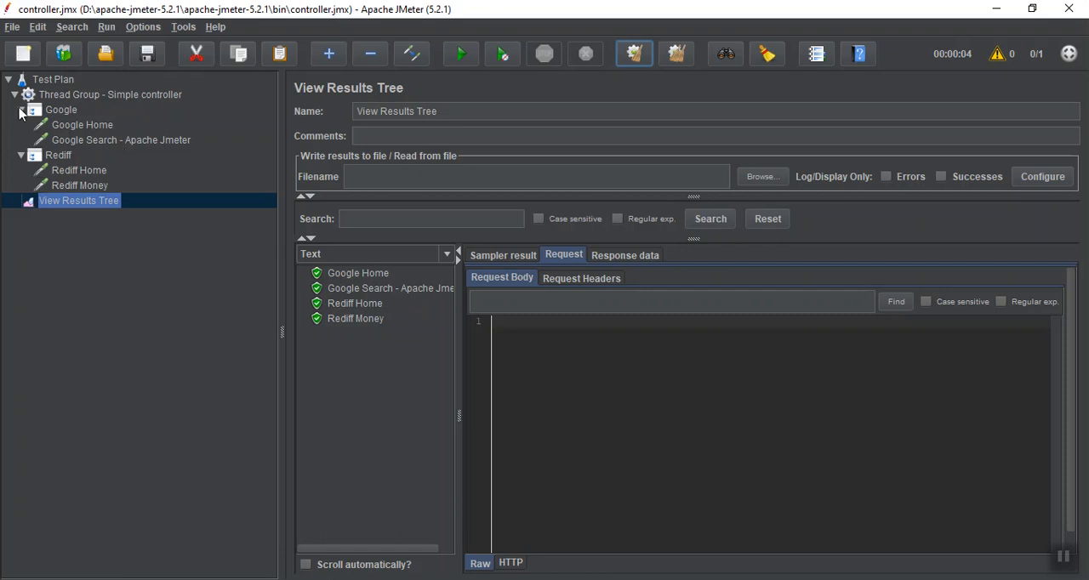
Back in JMeter, collapse the Google and Rediff controllers and add a new Thread Group to the Test Plan
left_click(21, 110)
left_click(21, 125)
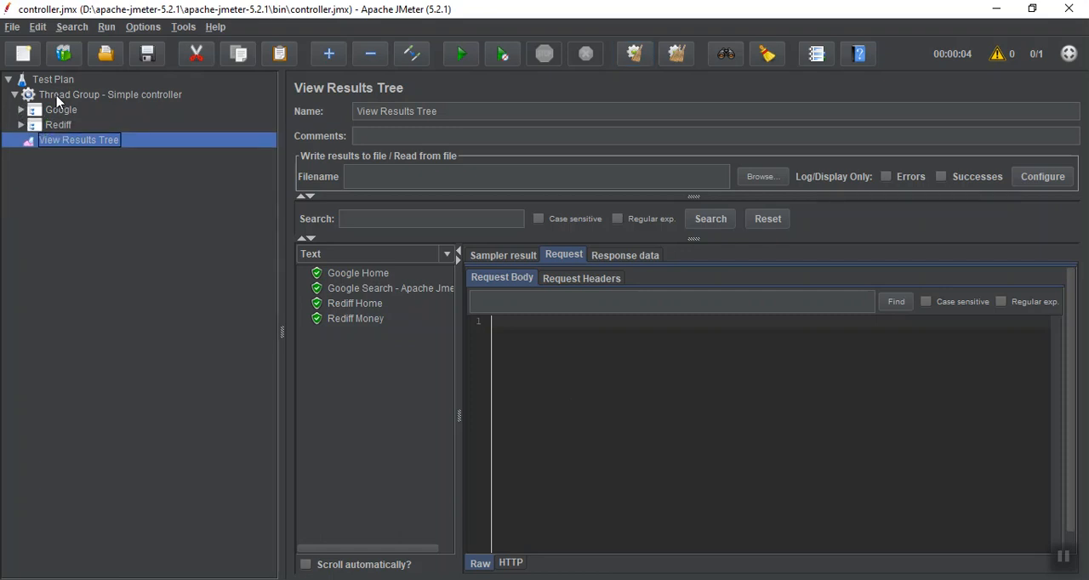
left_click(58, 96)
left_click(47, 79)
right_click(45, 79)
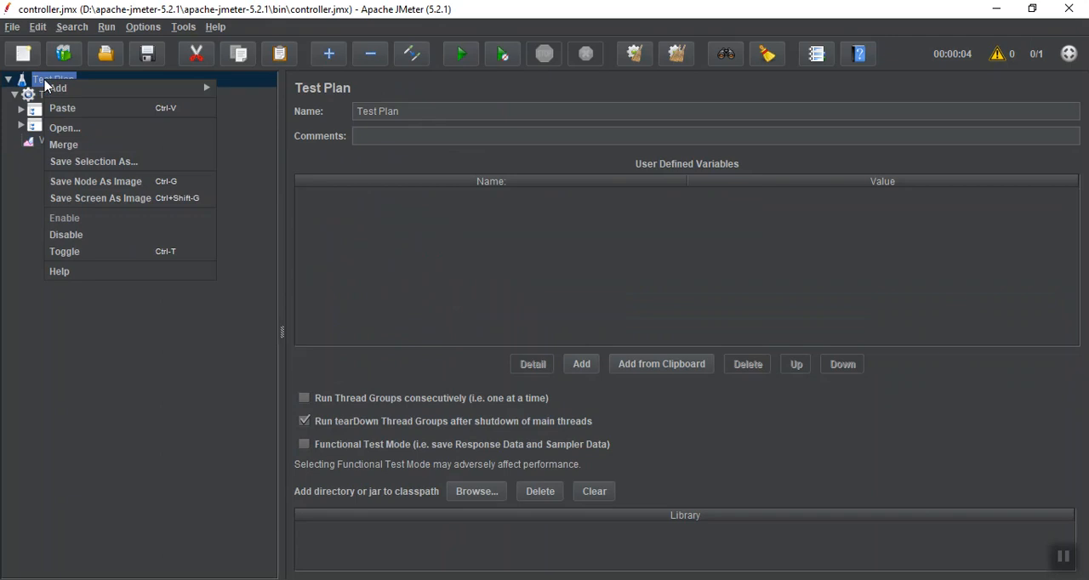
mouse_move(58, 94)
mouse_move(281, 88)
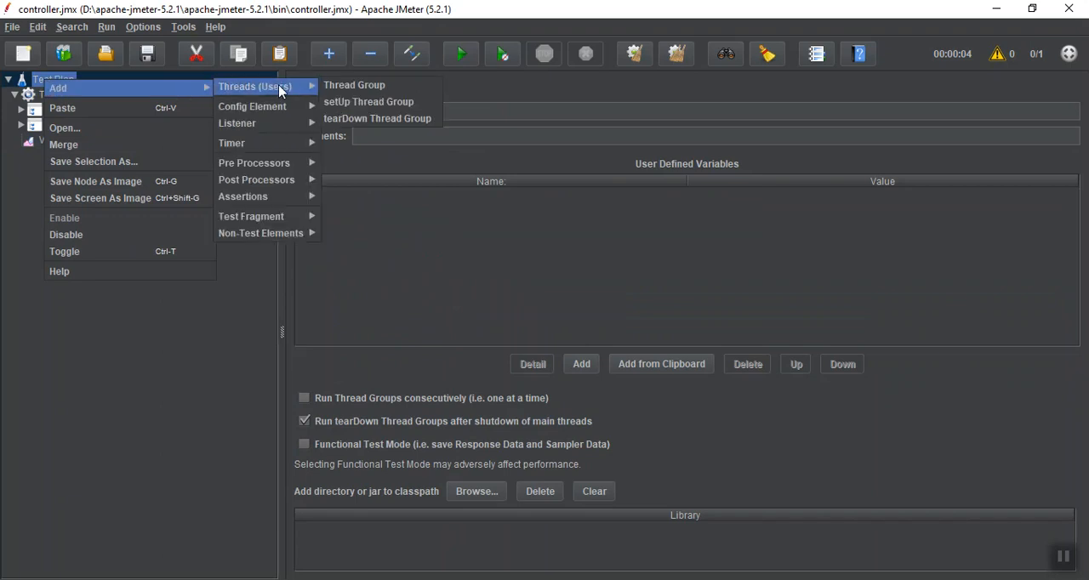
left_click(337, 89)
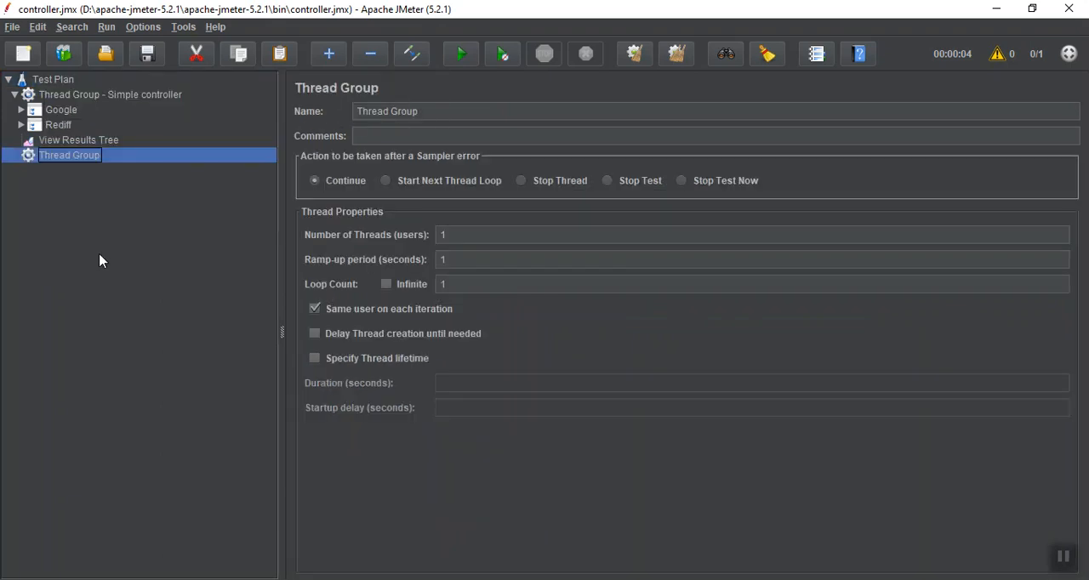
left_click(100, 99)
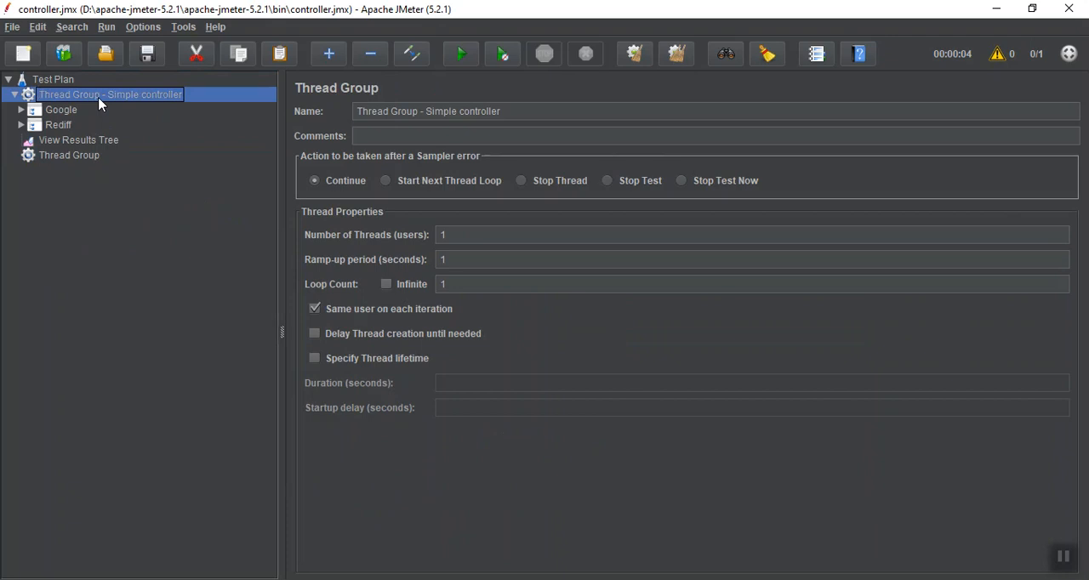
Rename the new Thread Group to "Thread Group -once only controller"
left_click(73, 157)
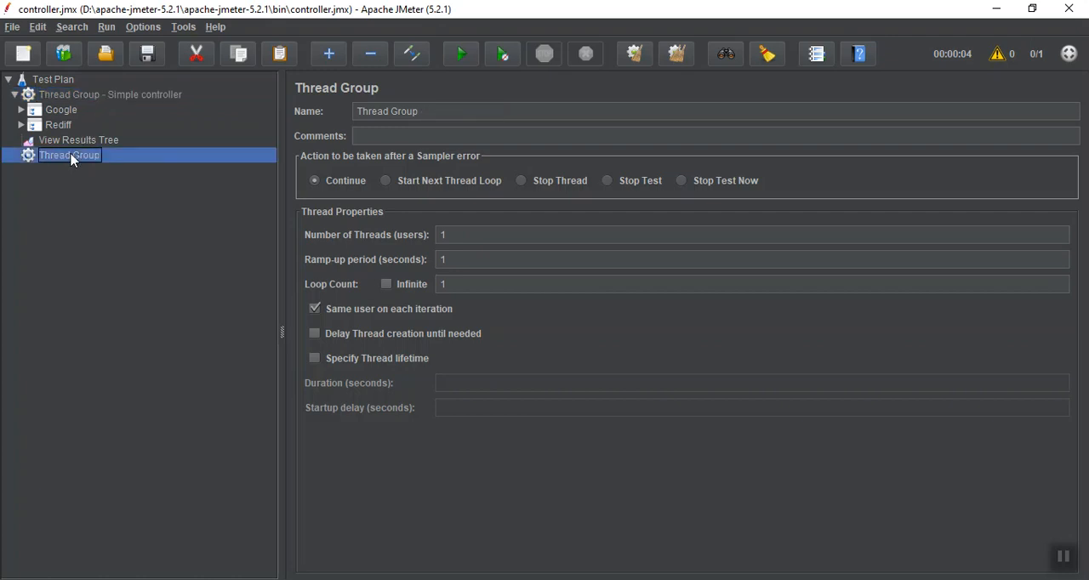
left_click(1064, 558)
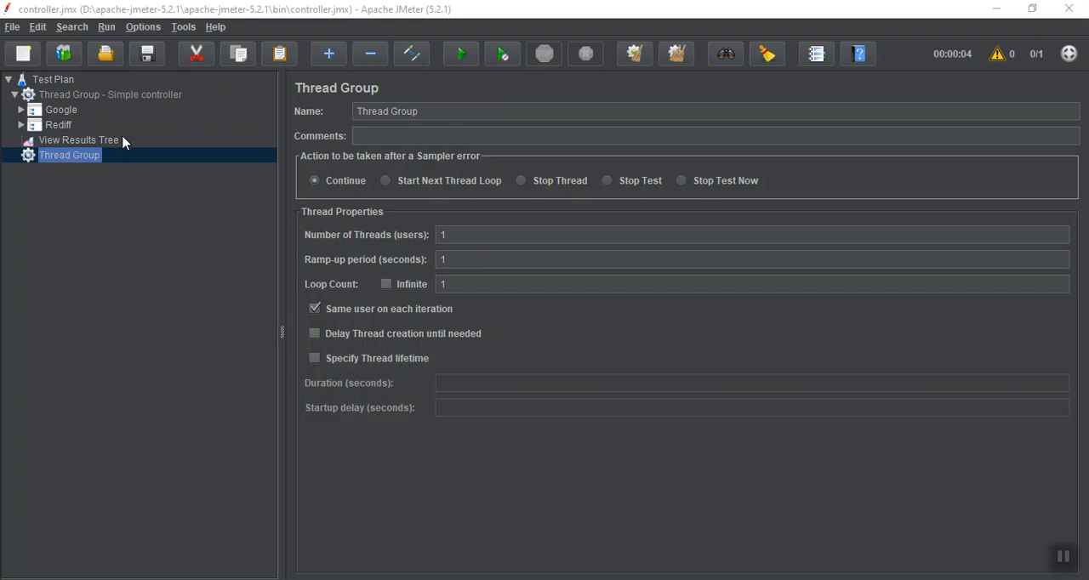
left_click(1064, 557)
left_click(1064, 557)
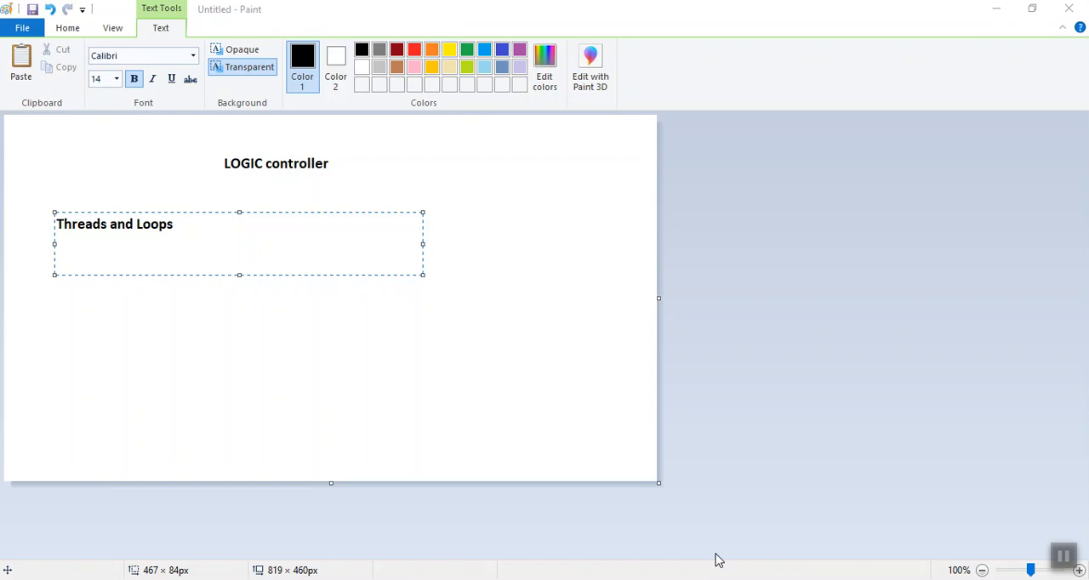
In Paint, add the line "Number of threads - number of active users" below the Threads and Loops heading
left_click(200, 226)
key("Return")
type("Number of threas")
key("BackSpace")
type("ds - number ")
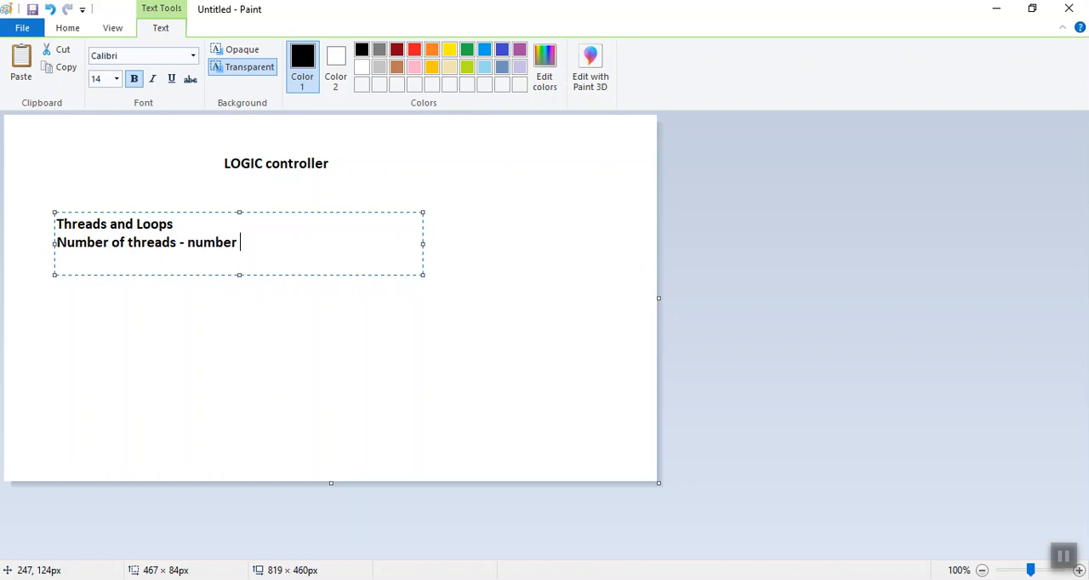
type("of active users")
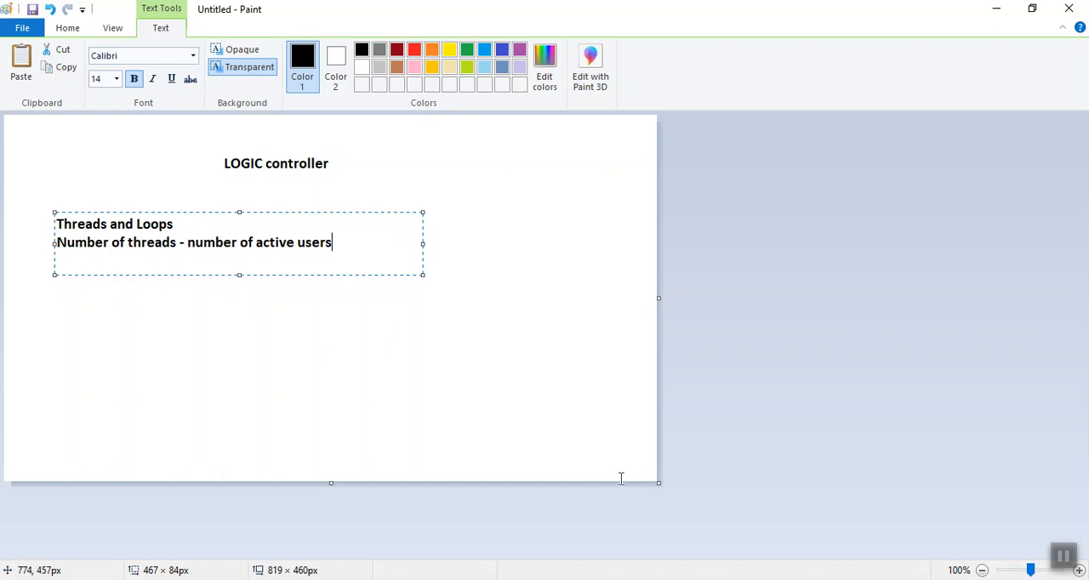
left_click(1060, 565)
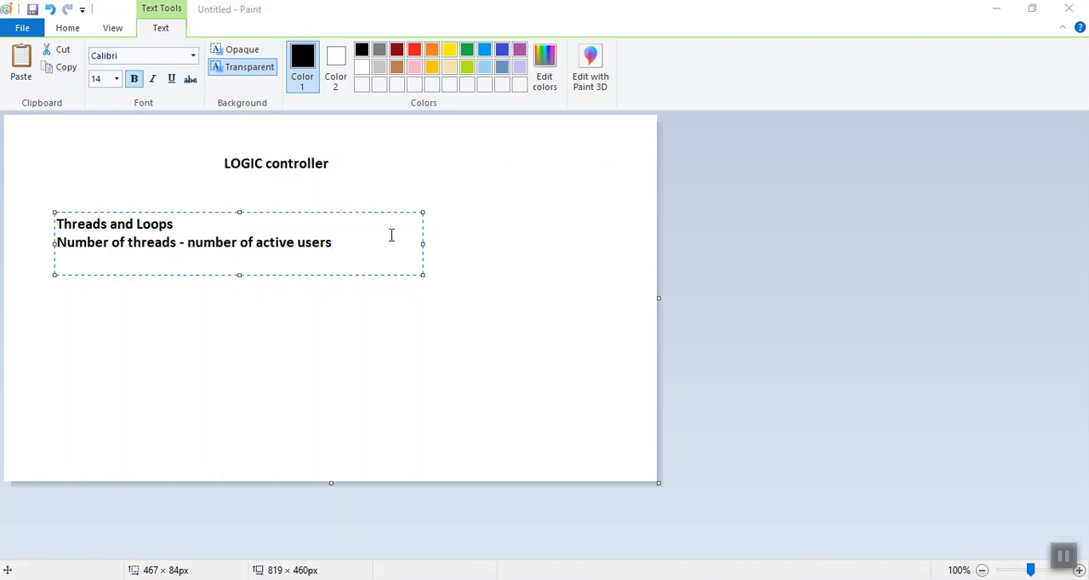
Add the example user counts "10, 100" on a new line below the number of threads note
left_click(354, 240)
key("Return")
type("10")
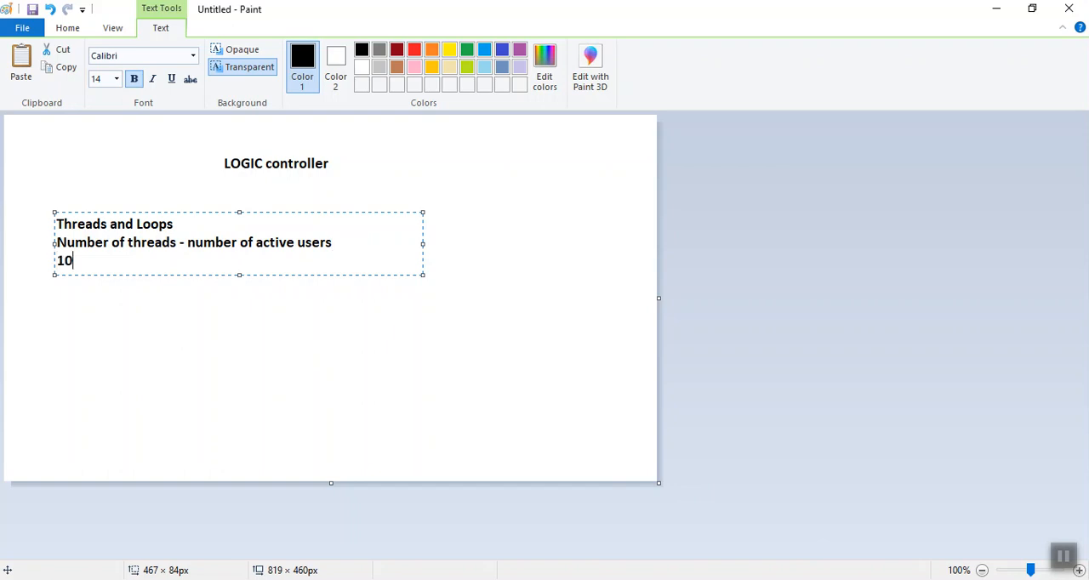
type(", 100")
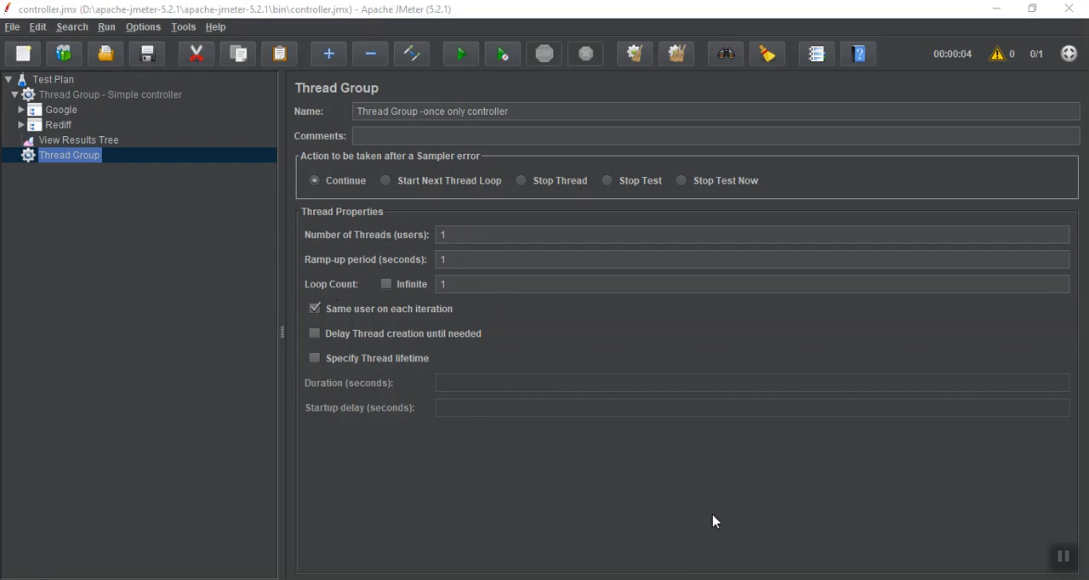
Check the thread group in JMeter, return to Paint and list reques1, req2 and req3 below a blank line in the note
left_click(791, 579)
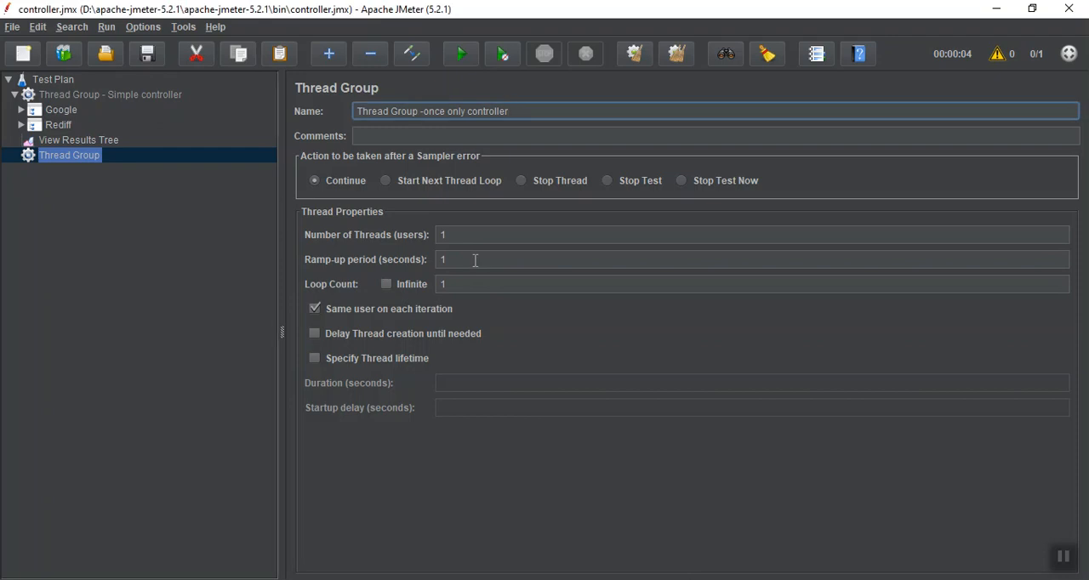
left_click(766, 579)
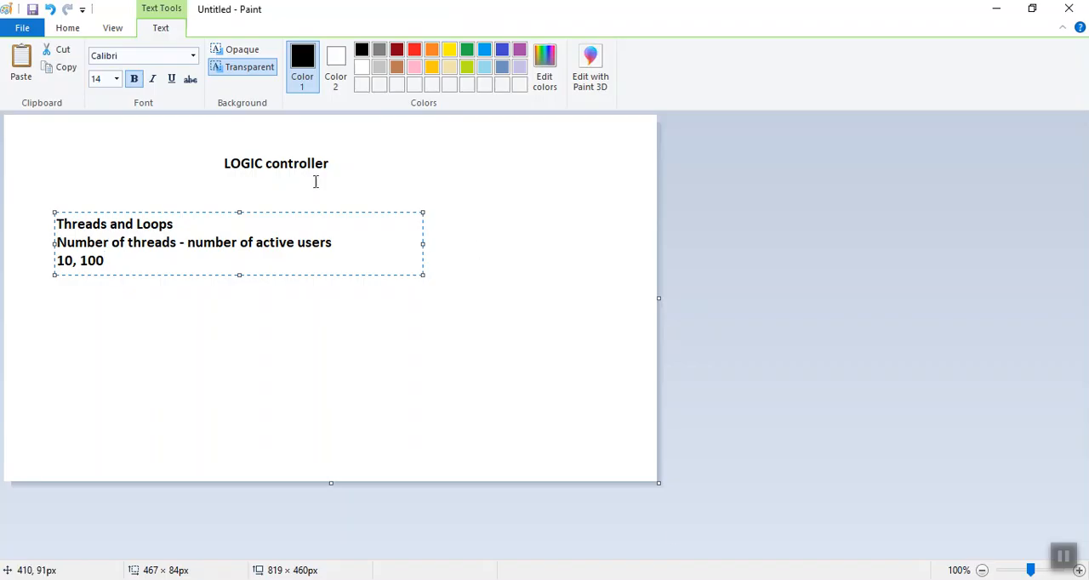
key("Return")
key("Return")
type("re")
type("ques1")
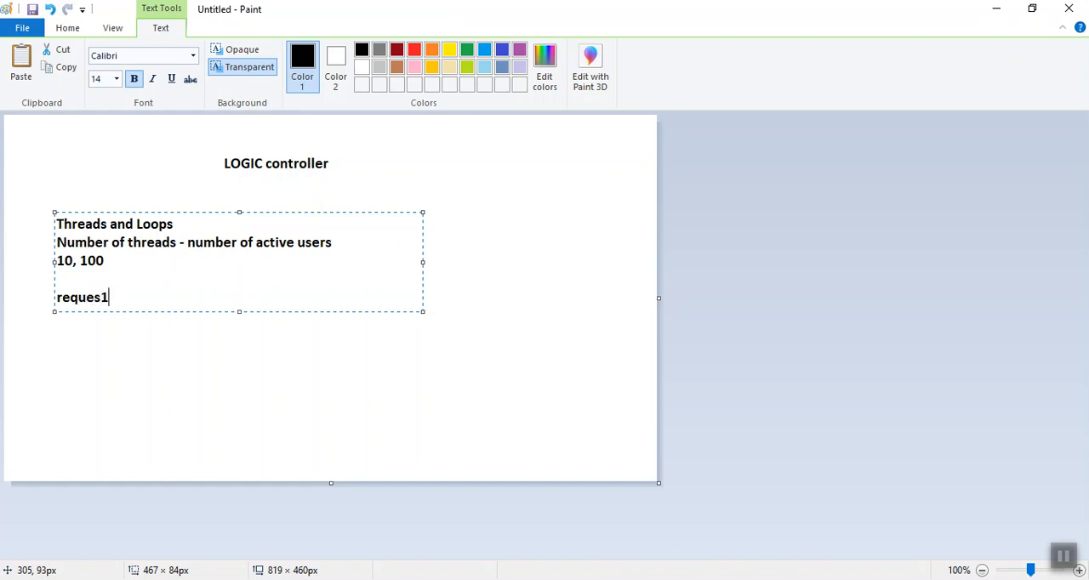
key("Return")
type("req2")
key("Return")
type("req3")
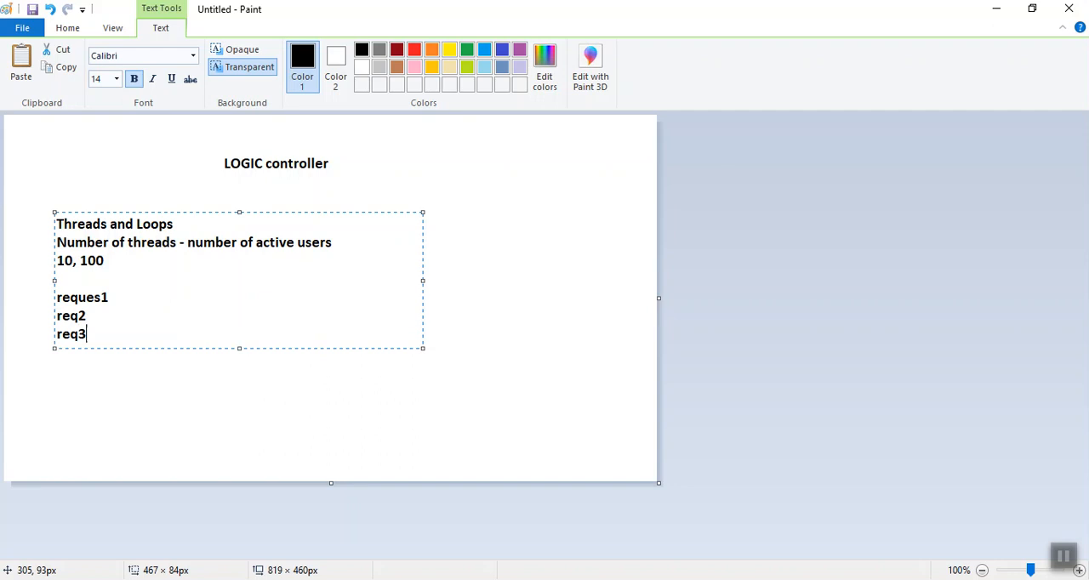
key("Return")
left_click(1064, 556)
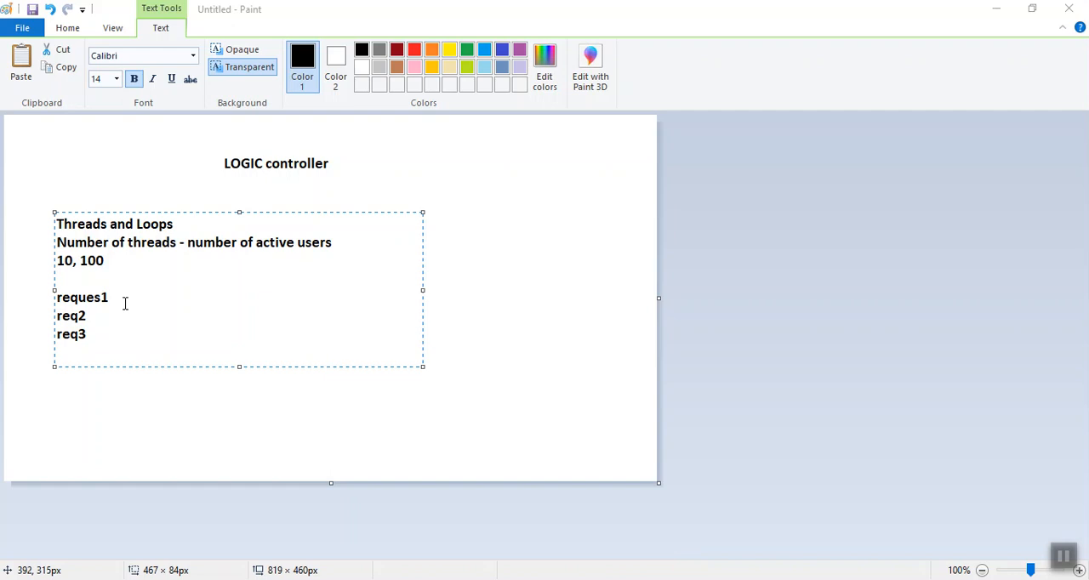
Highlight reques1, req2 and req3 one after another in the note to show their execution order
double_click(97, 297)
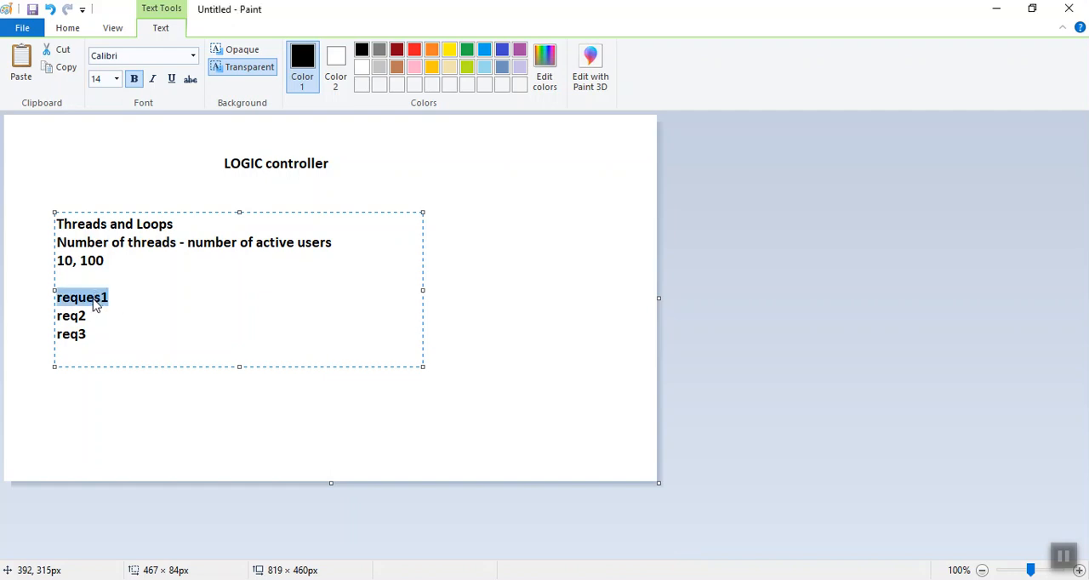
double_click(63, 320)
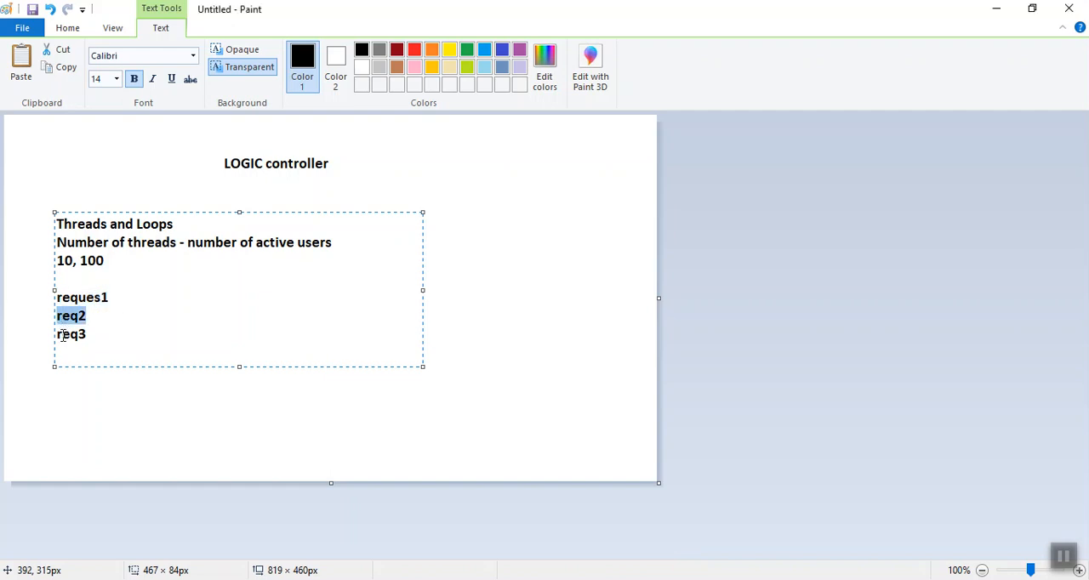
double_click(64, 334)
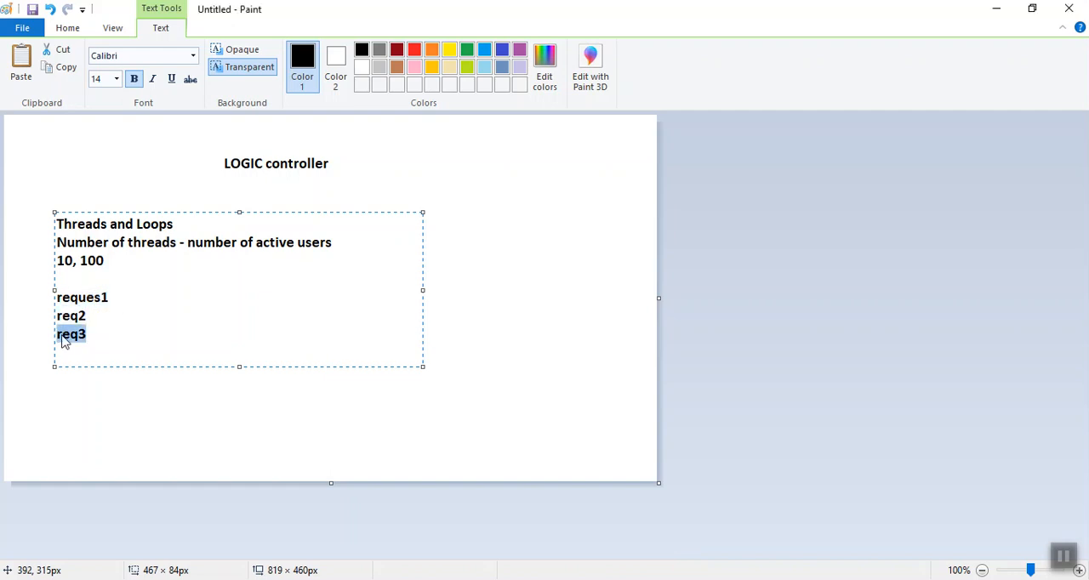
left_click(1064, 563)
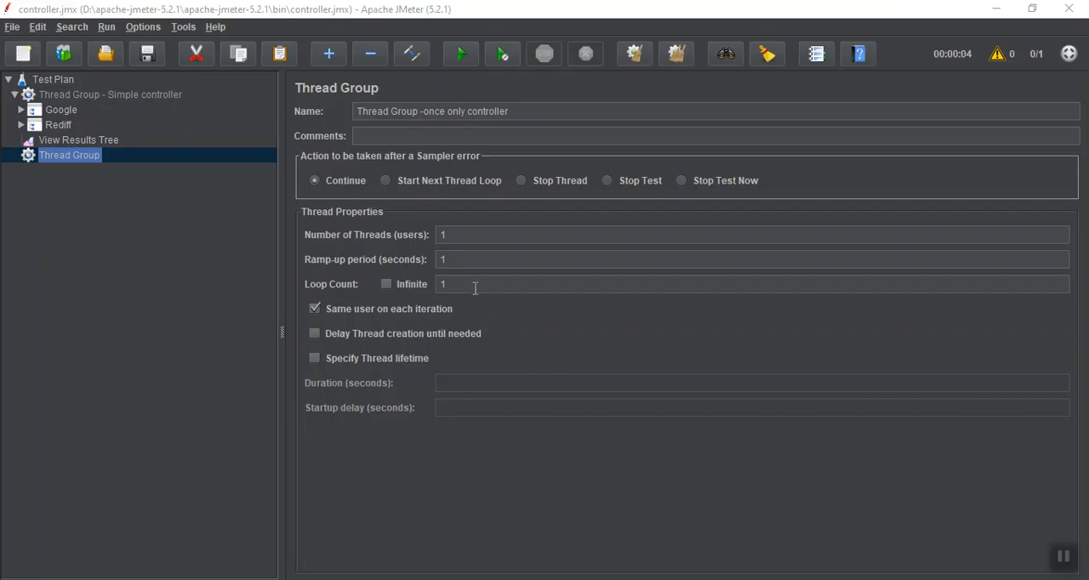
Back in JMeter, set the Loop Count of the once only controller thread group to 5
double_click(475, 285)
type("5")
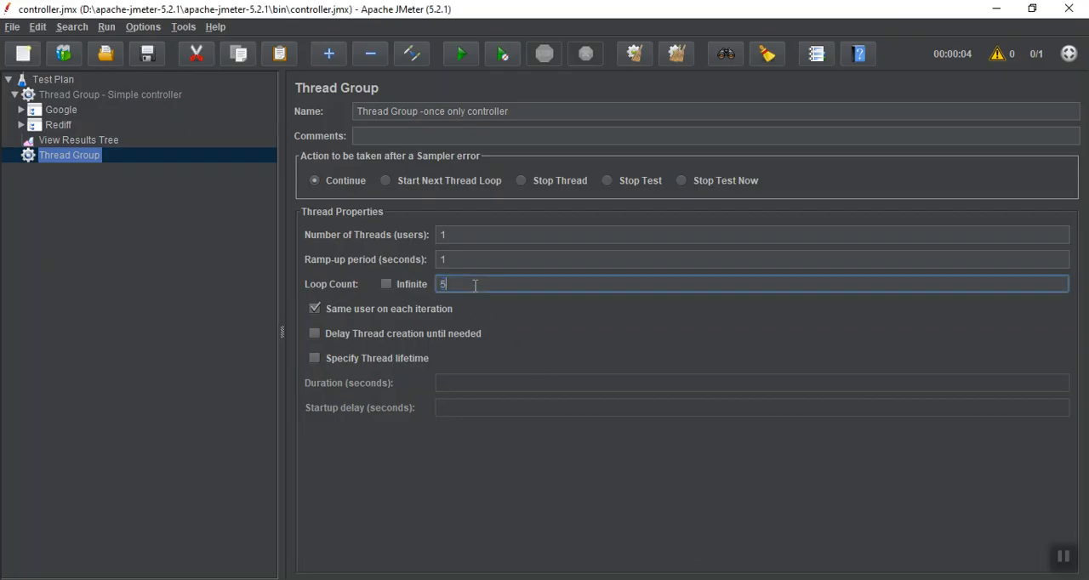
left_click(1064, 558)
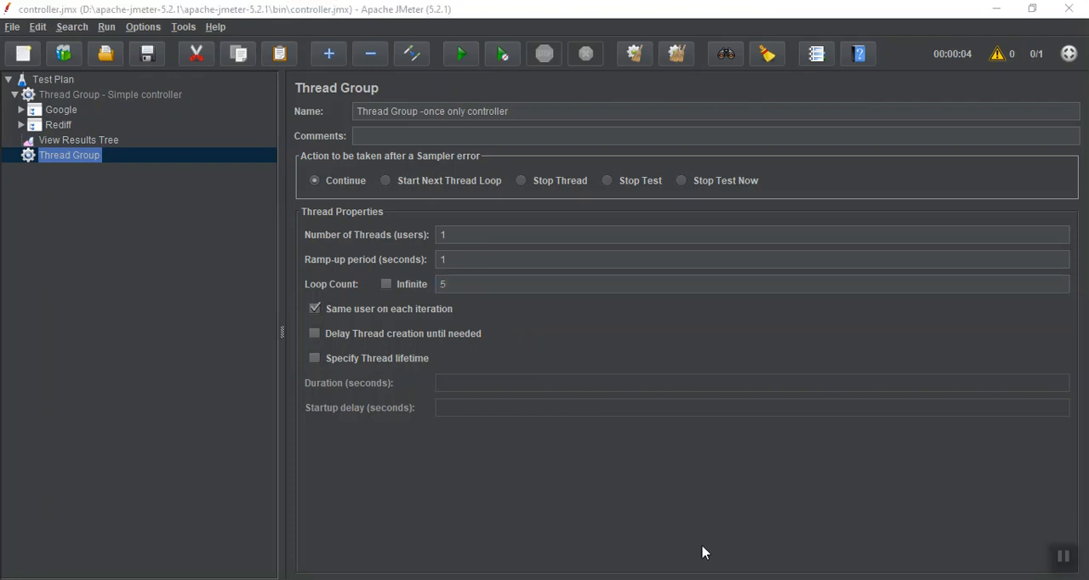
Copy the Google Home request into the once only controller thread group and move View Results Tree below it in the Test Plan
left_click(21, 111)
left_click(77, 125)
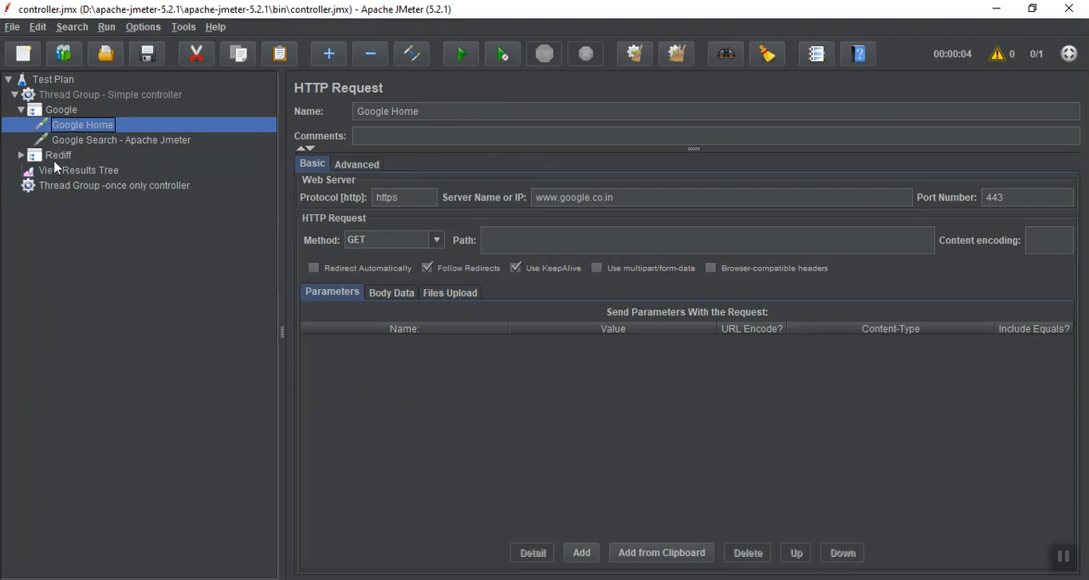
left_click(57, 189)
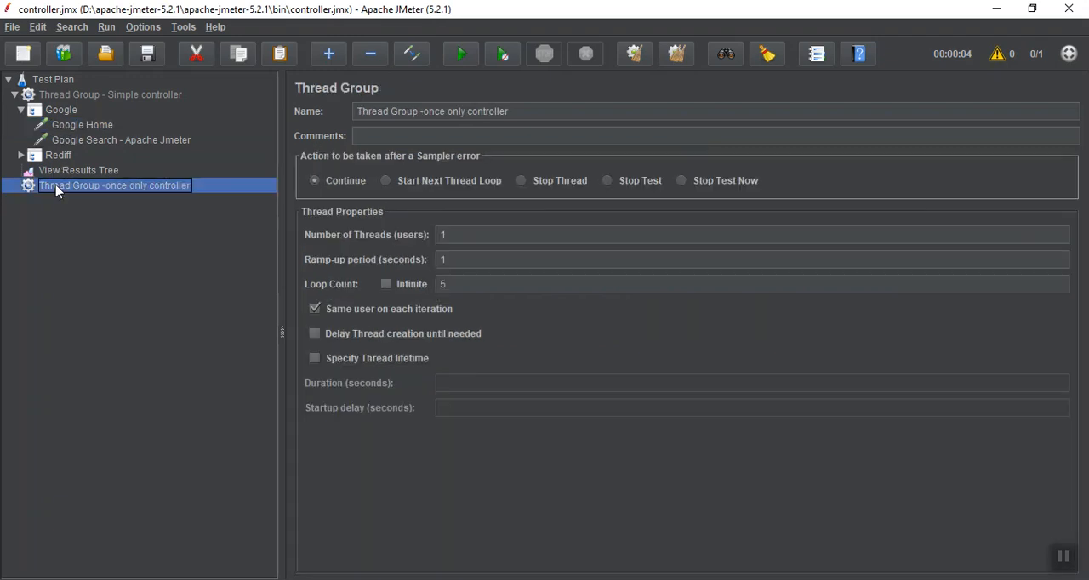
left_click(15, 185)
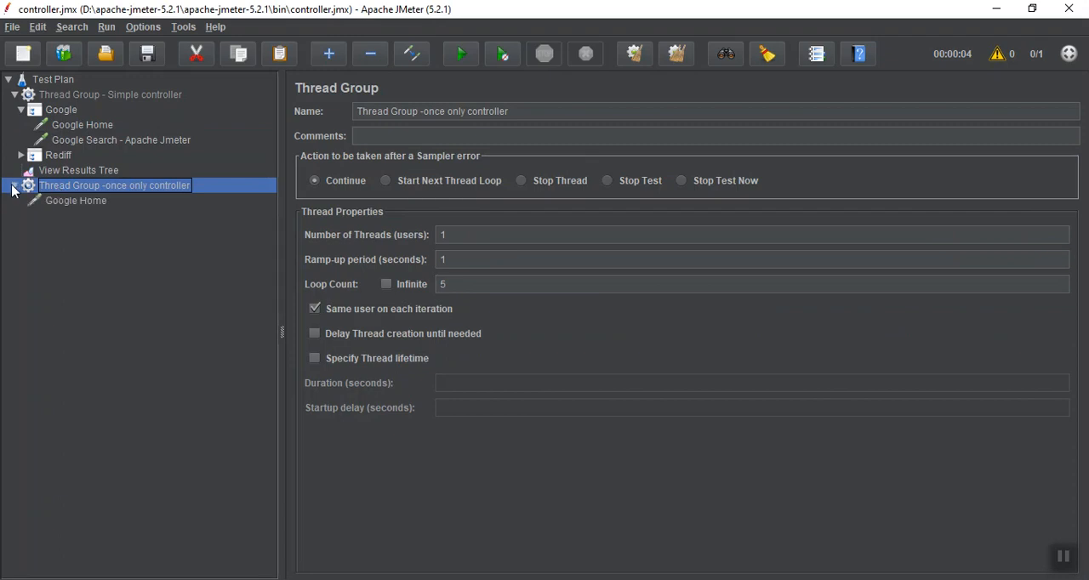
left_click(49, 173)
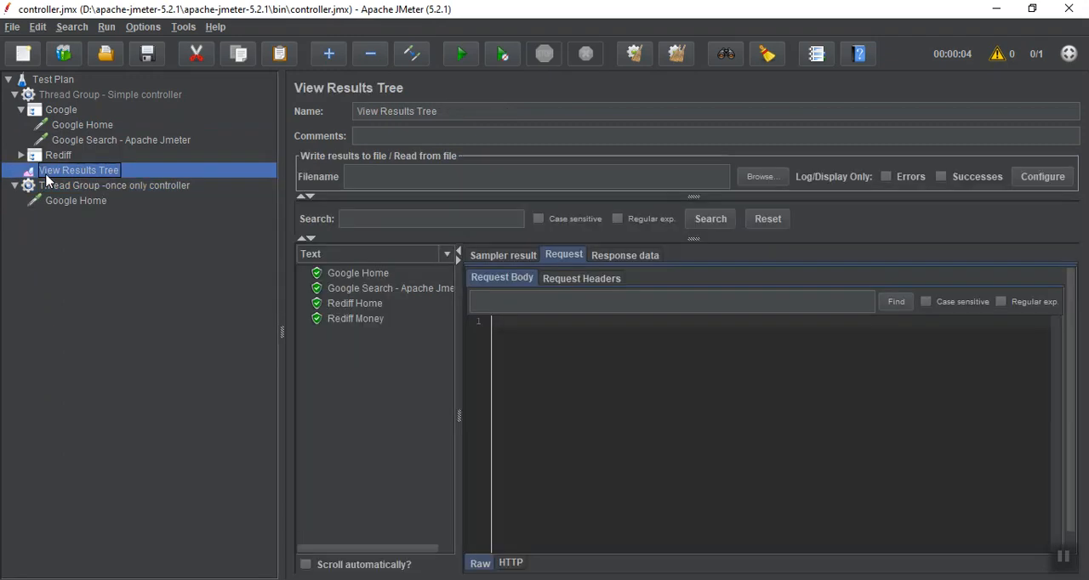
left_click_drag(46, 178, 29, 82)
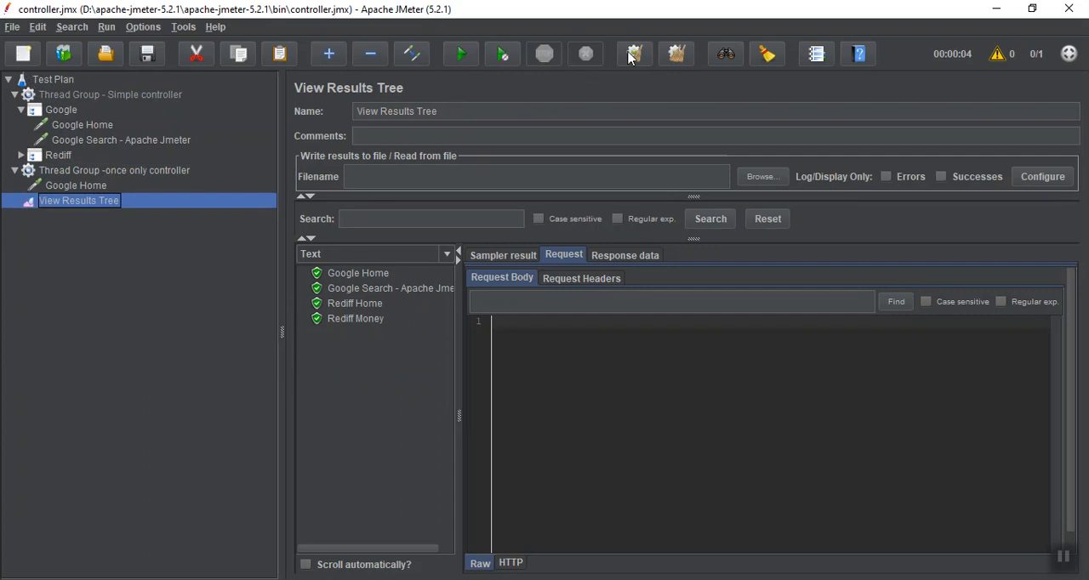
Clear the earlier results in View Results Tree and run the test plan with the loop count of 5
left_click(636, 54)
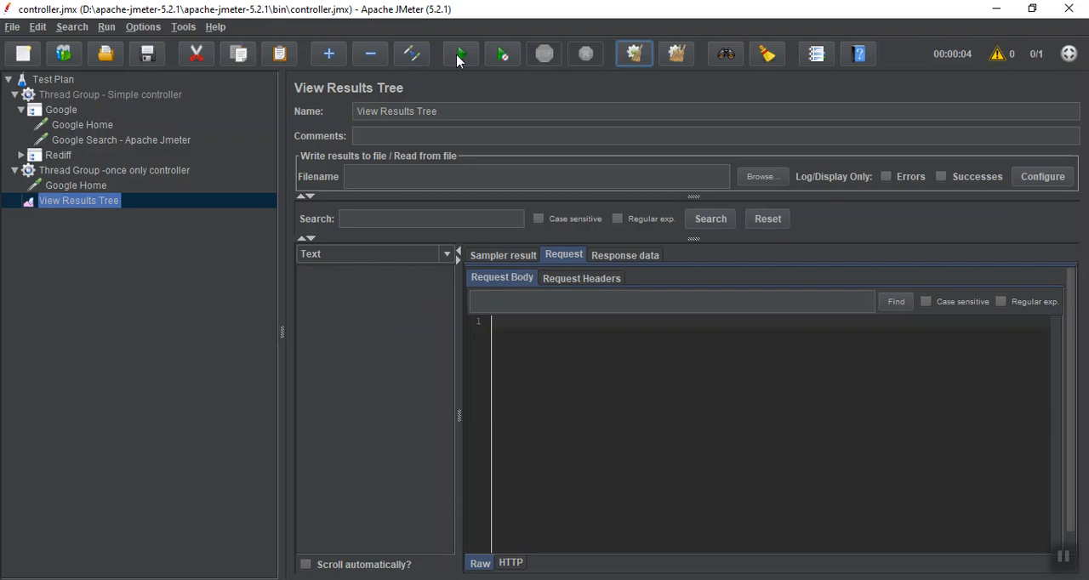
left_click(460, 56)
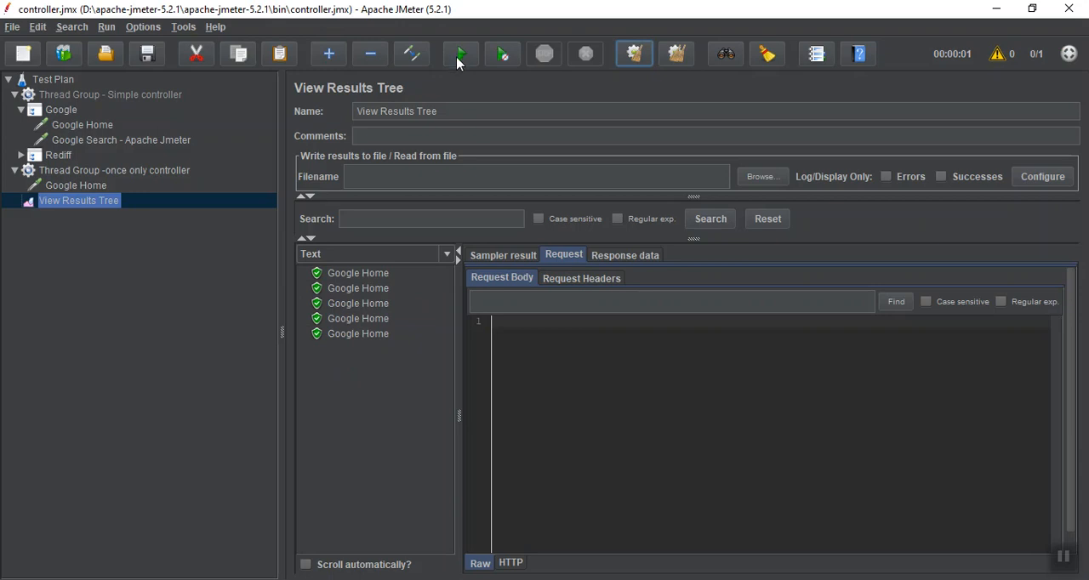
left_click(1070, 566)
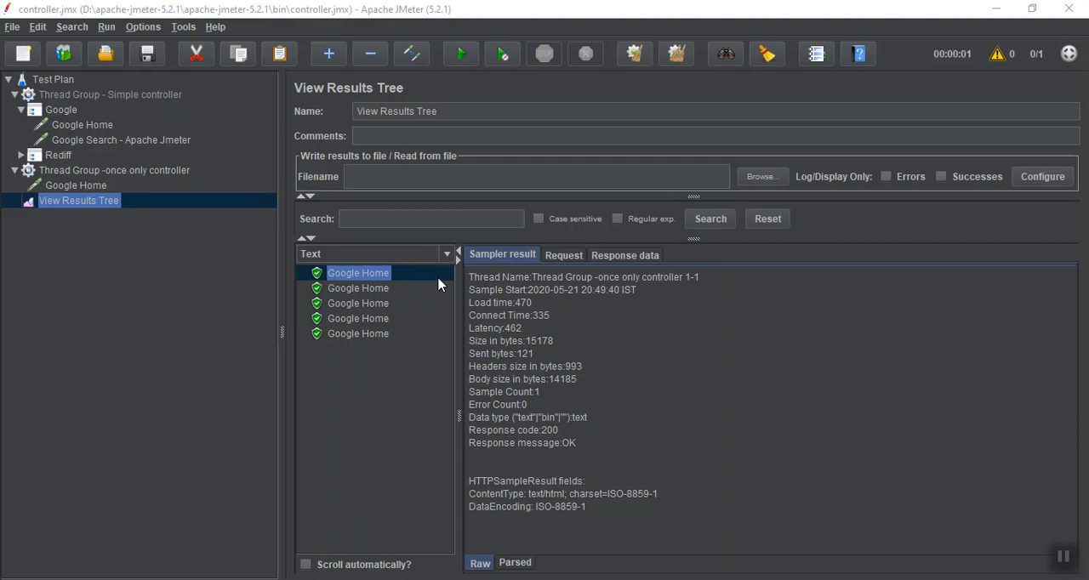
Examine the sampler result of each Google Home sample, comparing the thread name across the loop iterations
left_click(372, 292)
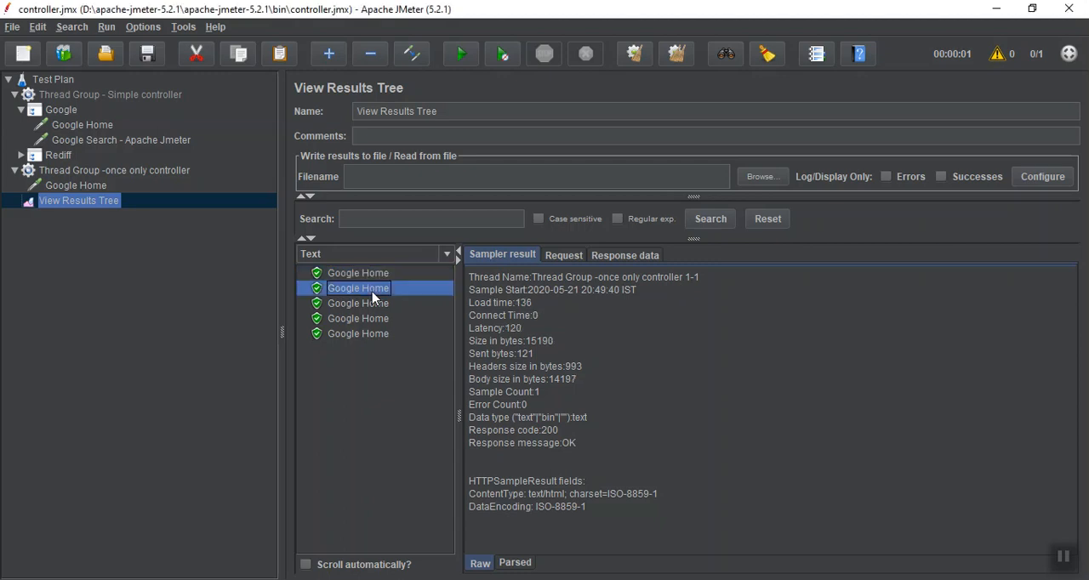
left_click(371, 305)
left_click(370, 320)
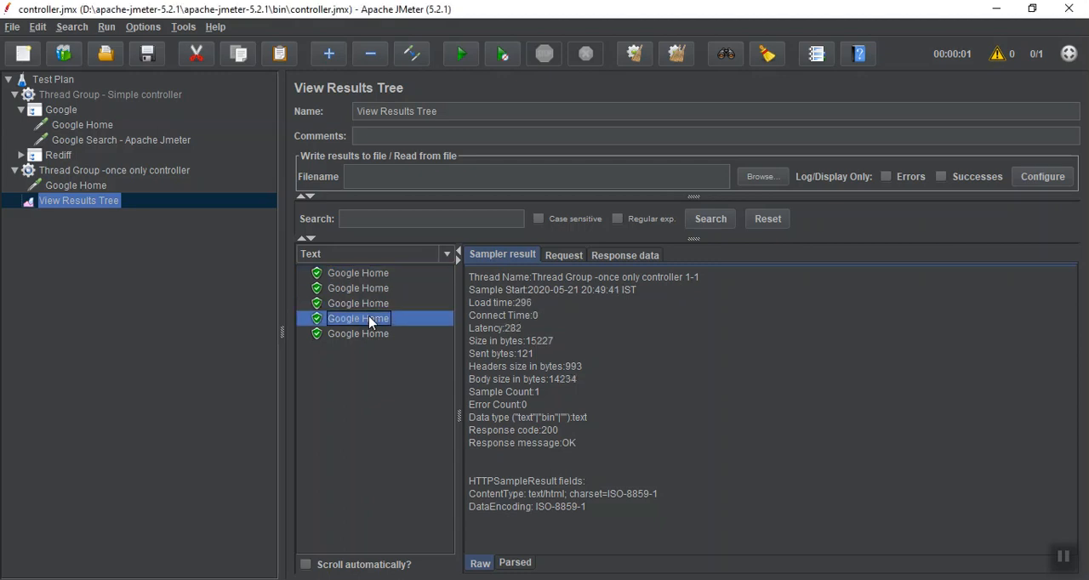
left_click(371, 334)
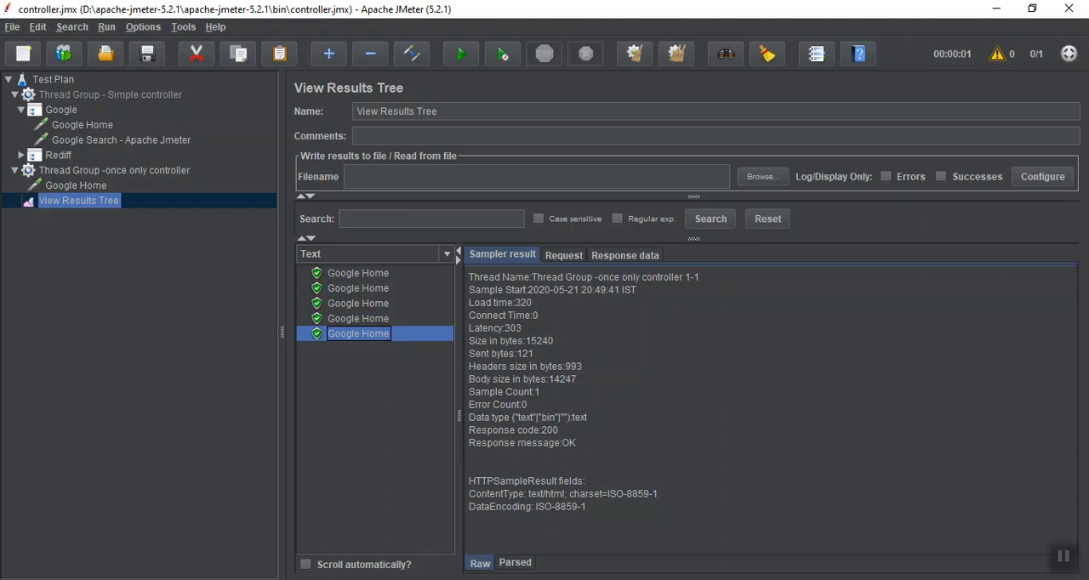
left_click(1067, 559)
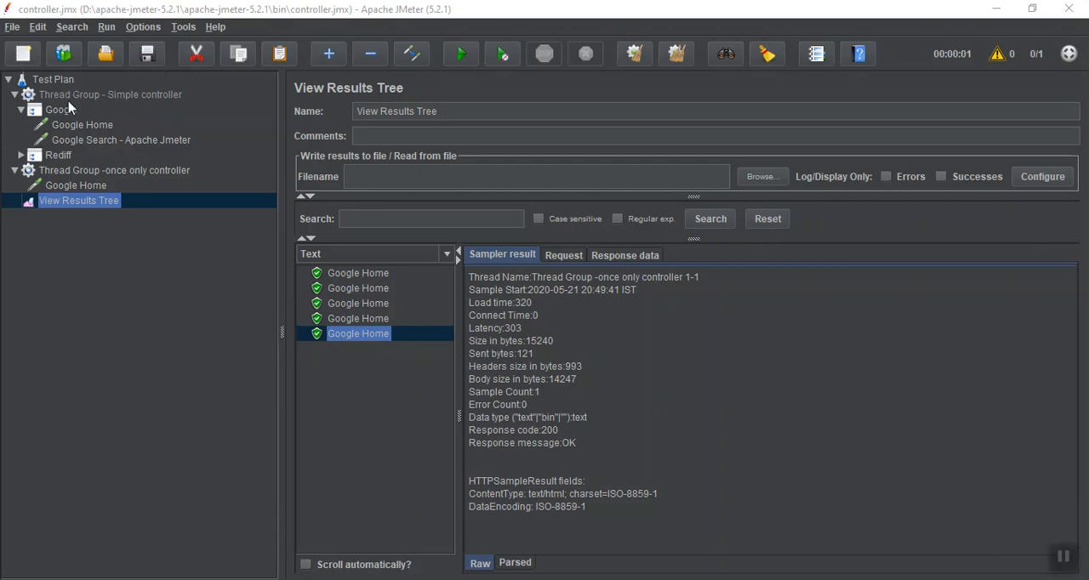
Set the Number of Threads of the once only controller thread group to 5 and reopen View Results Tree
left_click(67, 172)
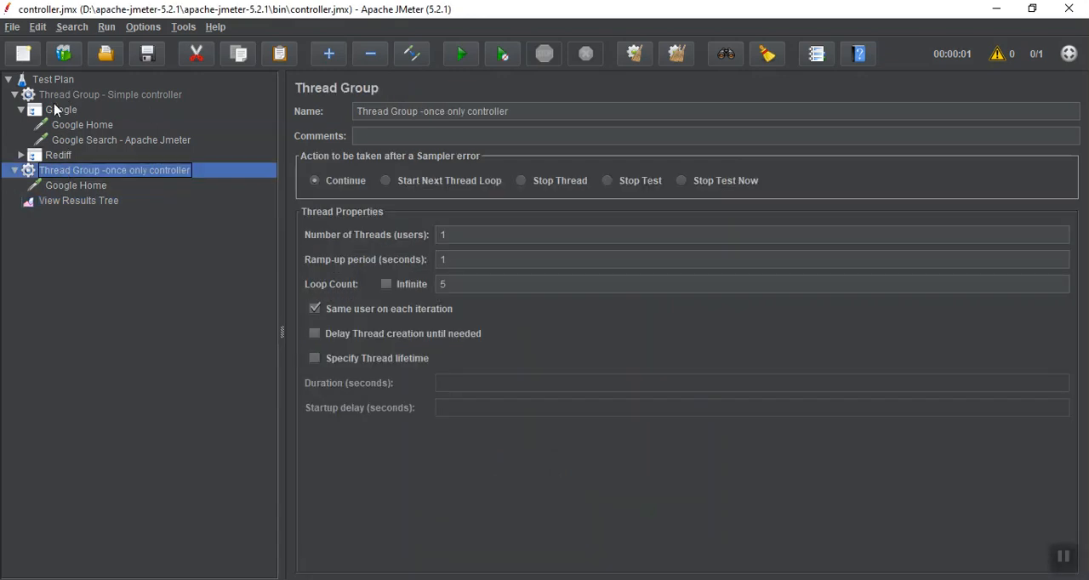
left_click(471, 234)
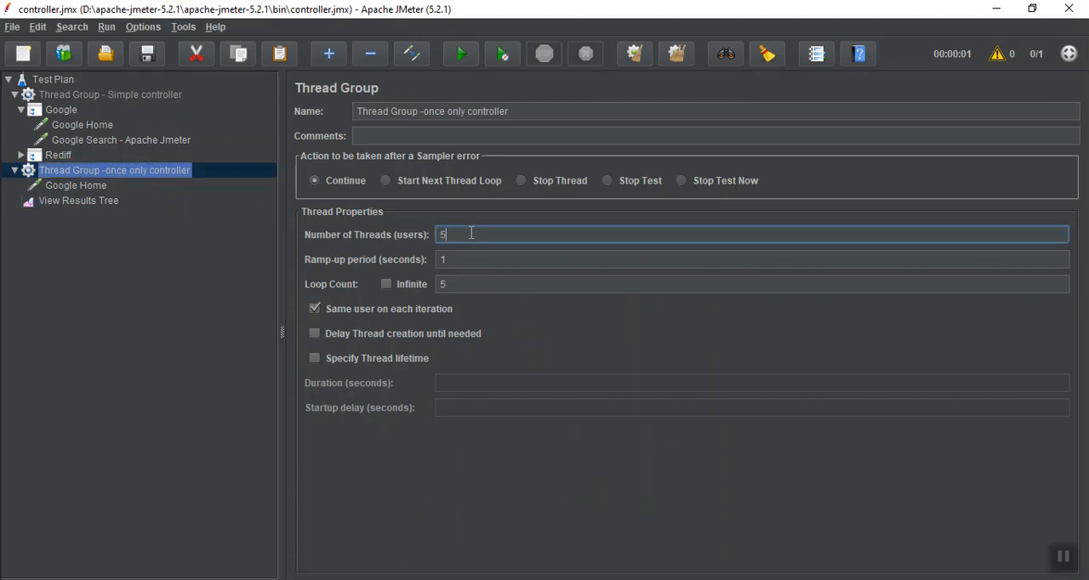
left_click(112, 202)
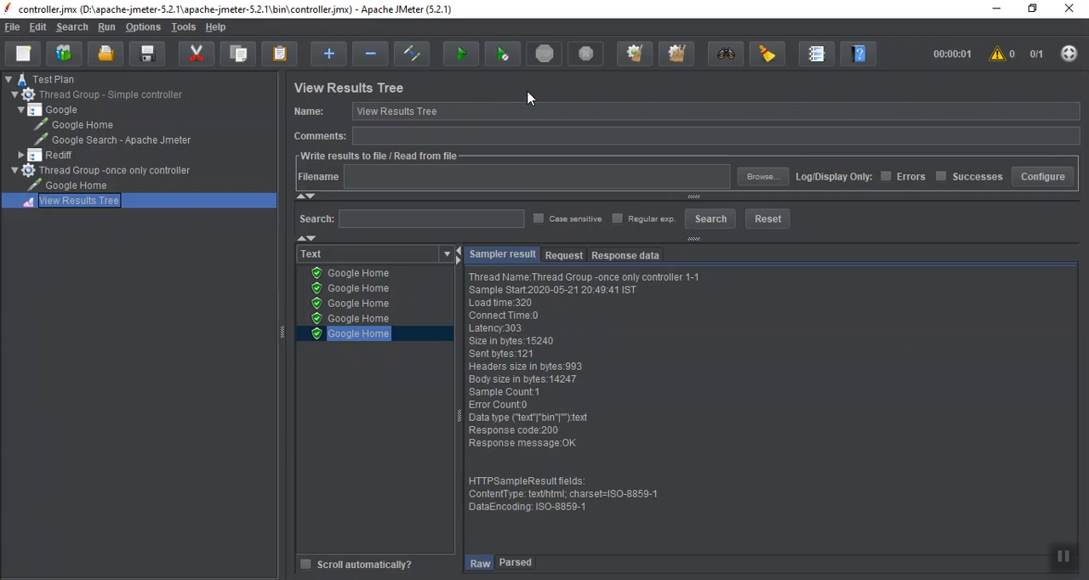
Clear the earlier results, run the test plan with 5 threads, and compare the thread names across the Google Home sampler results
left_click(636, 56)
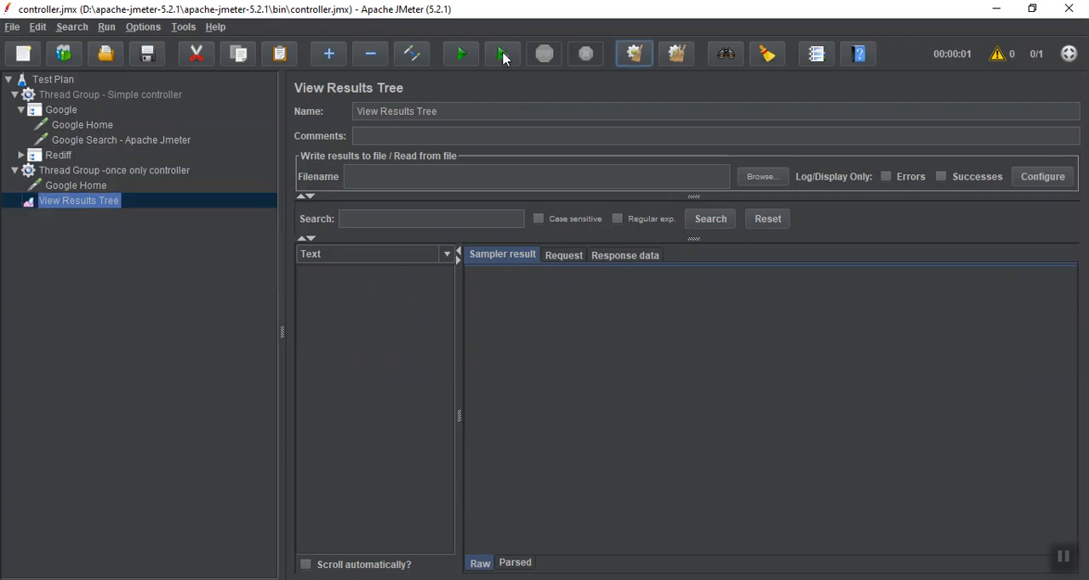
left_click(462, 54)
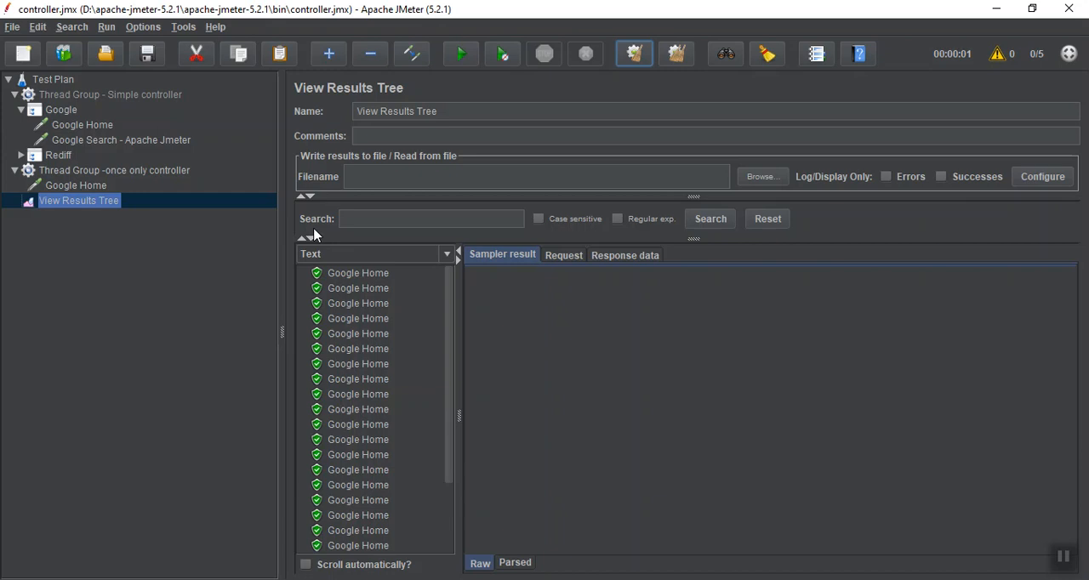
left_click(334, 275)
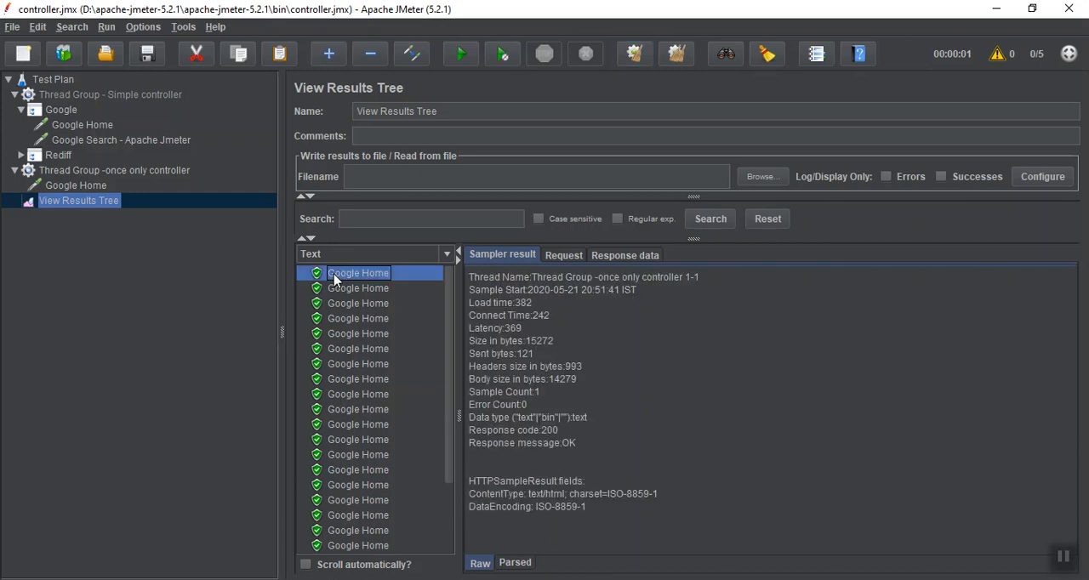
left_click(323, 379)
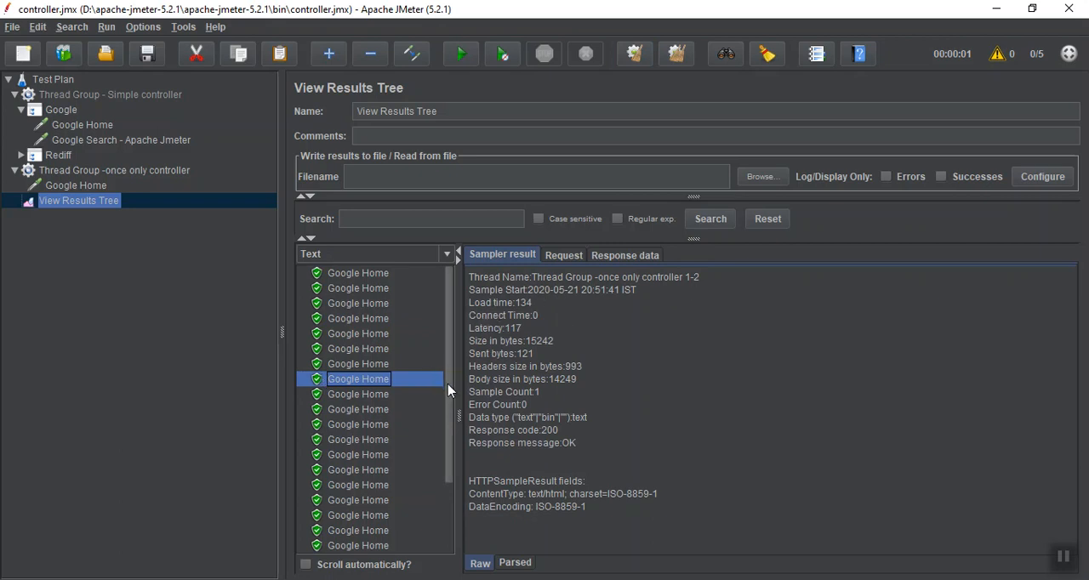
scroll(448, 389, "down", 2)
left_click(322, 393)
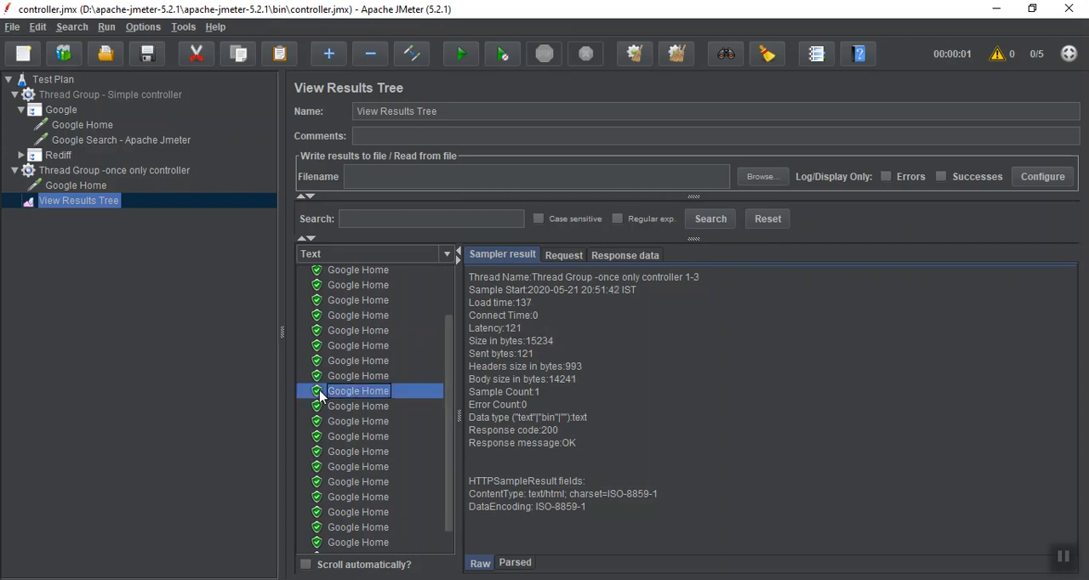
left_click(358, 482)
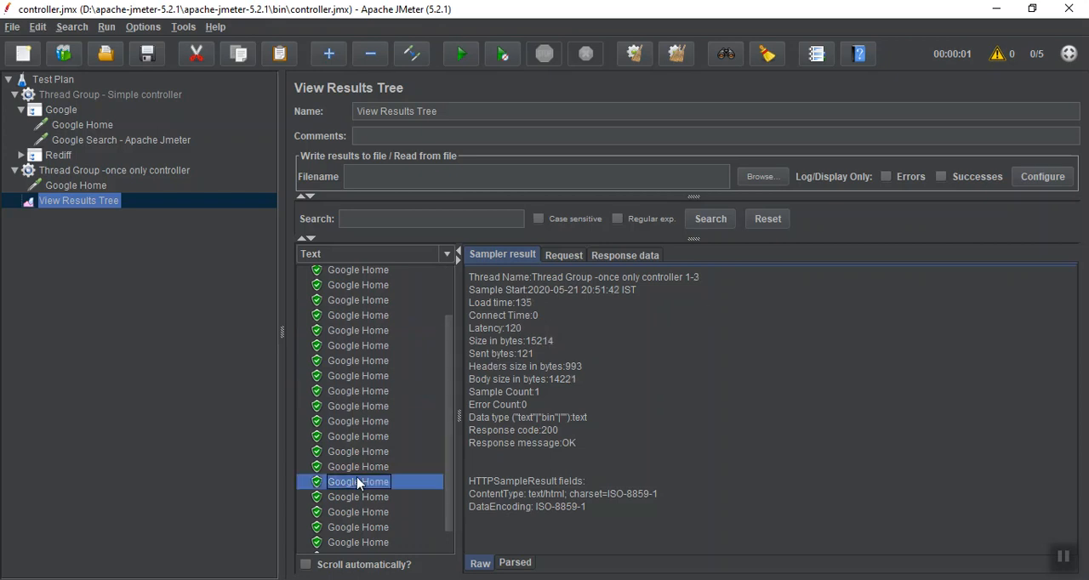
left_click(360, 498)
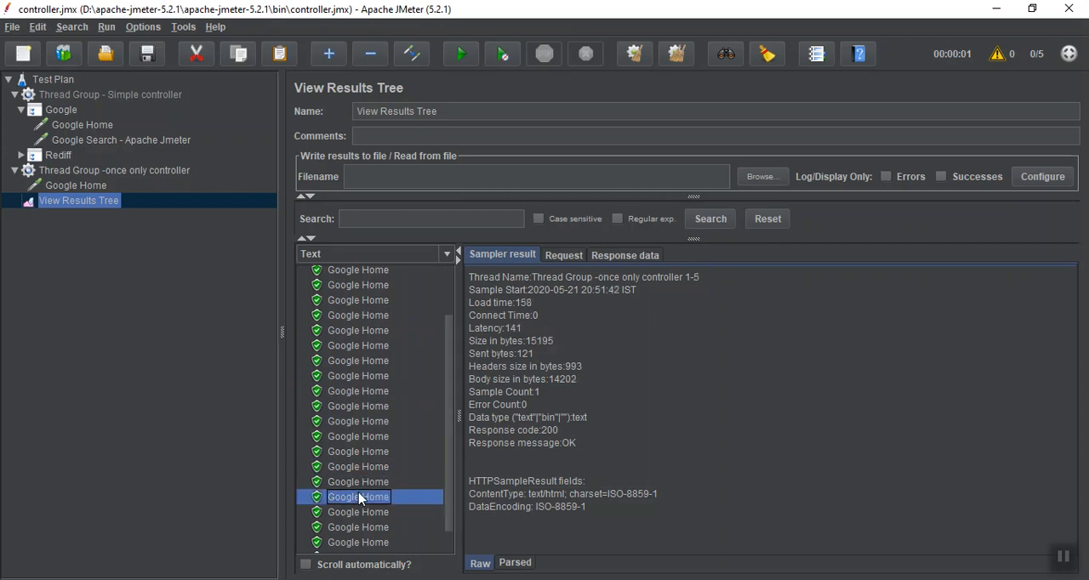
left_click(360, 515)
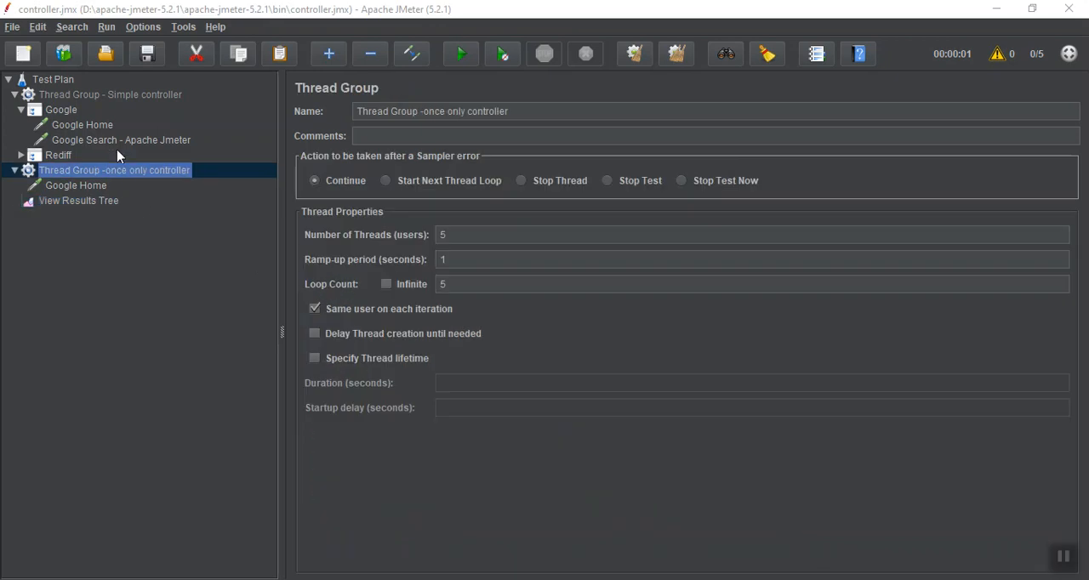
Copy the Google Search - Apache Jmeter request from the Google controller into the once only controller thread group
left_click(122, 141)
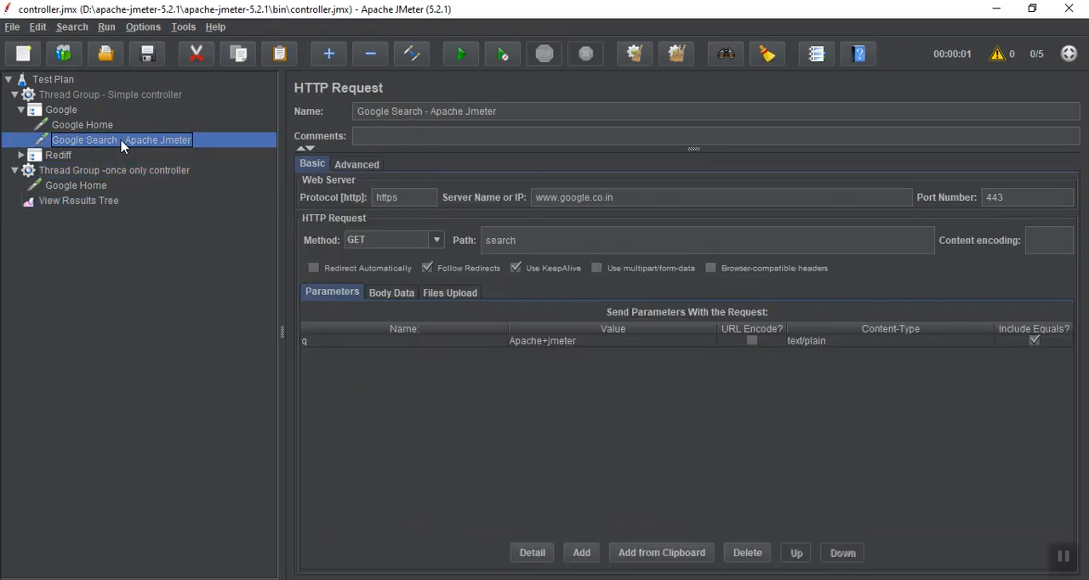
left_click(61, 170)
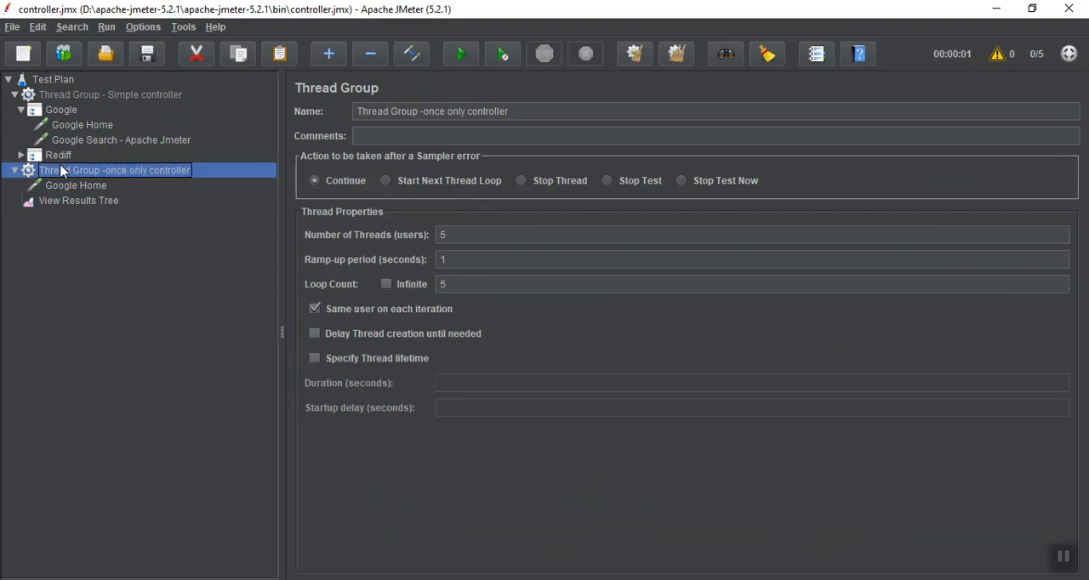
key("ctrl+v")
left_click(64, 199)
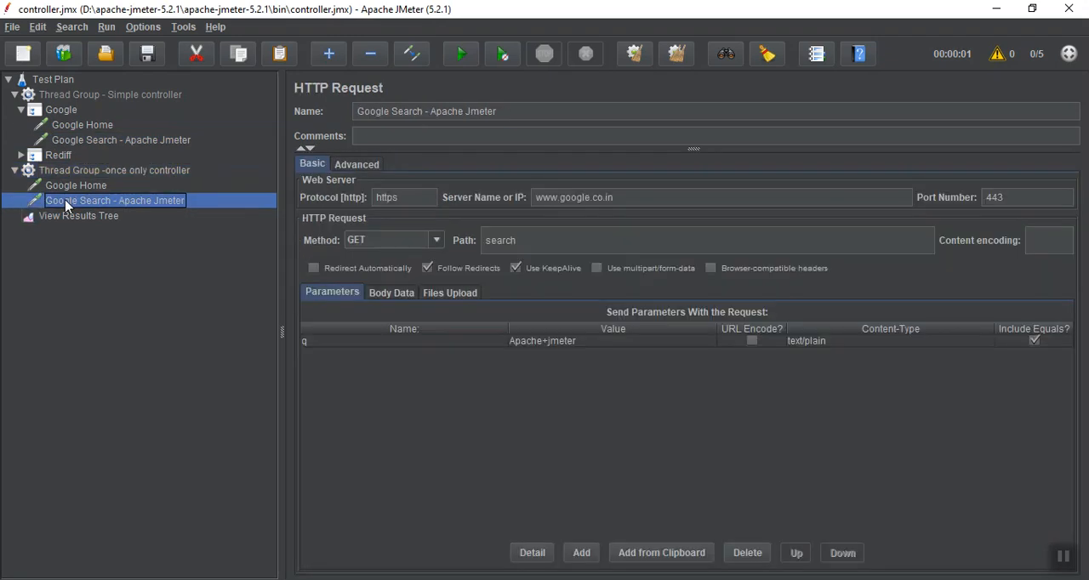
Set the Number of Threads of the once only controller thread group to 1
left_click(85, 172)
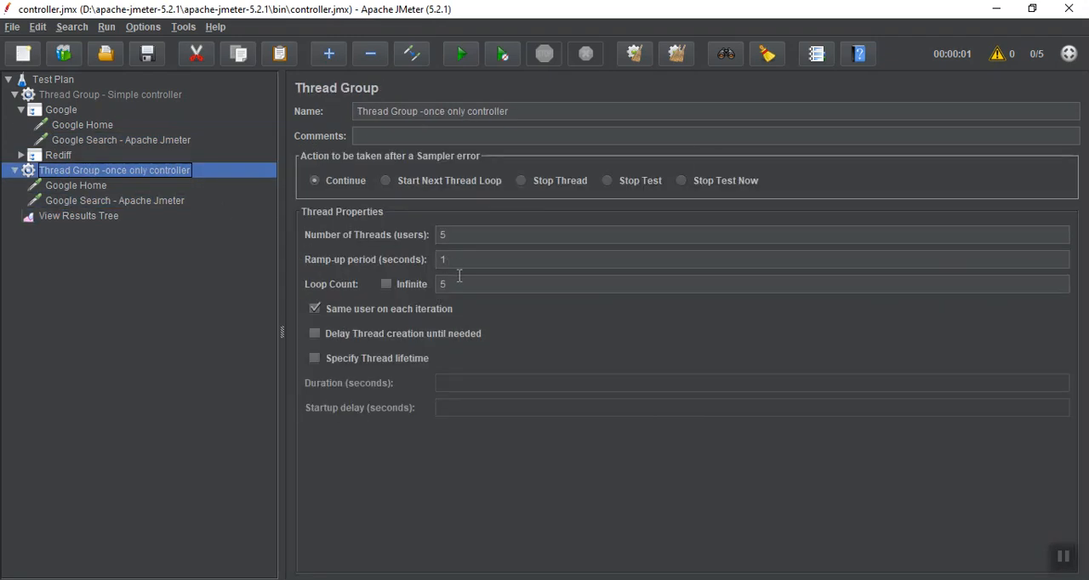
left_click(460, 235)
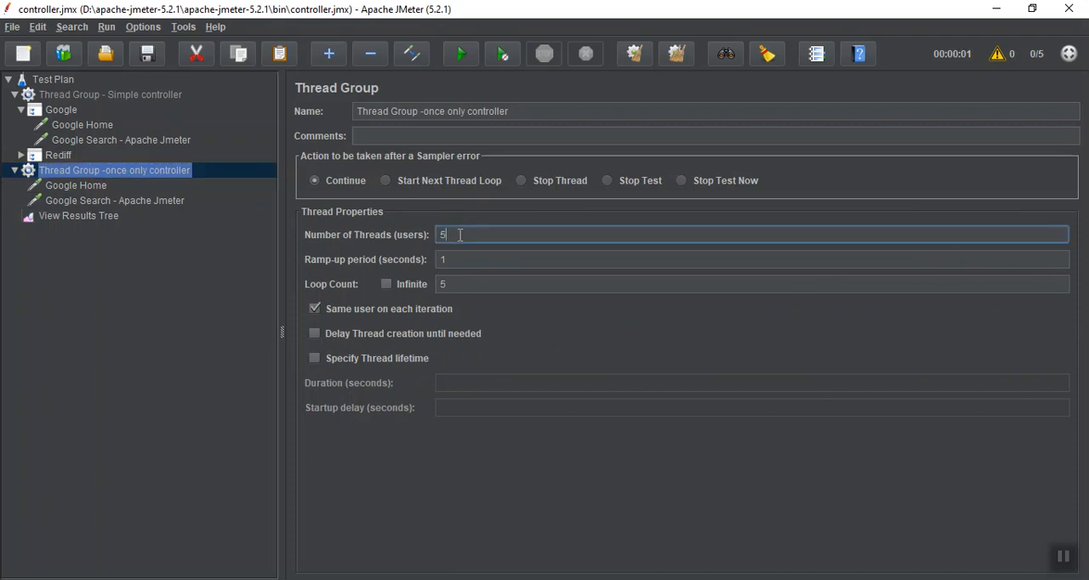
key("BackSpace")
type("1")
Run the test plan with cleared results and examine the thread names of the Google Home and Google Search samples in View Results Tree
left_click(78, 217)
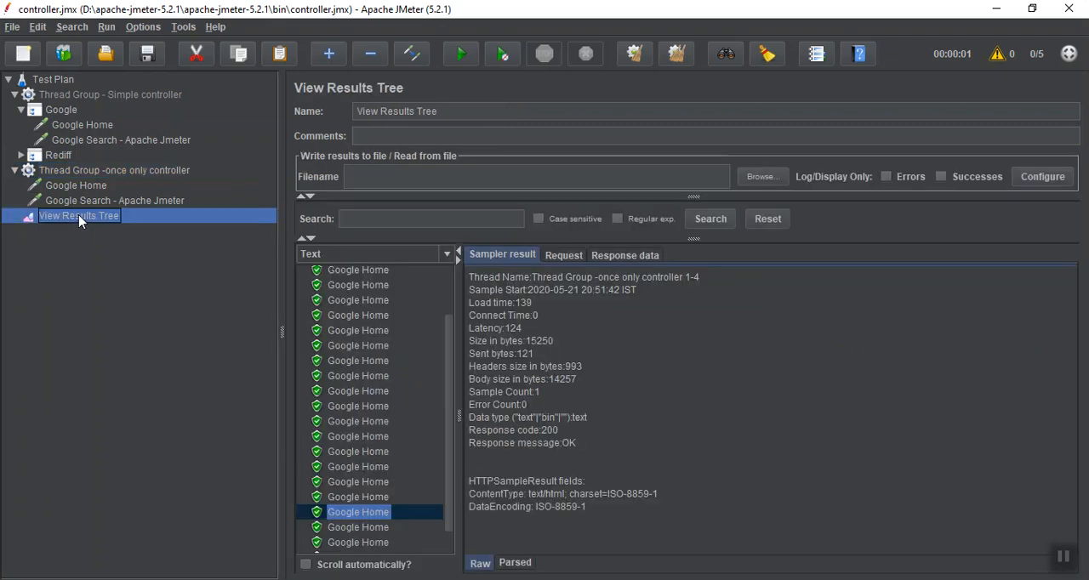
left_click(634, 56)
left_click(469, 55)
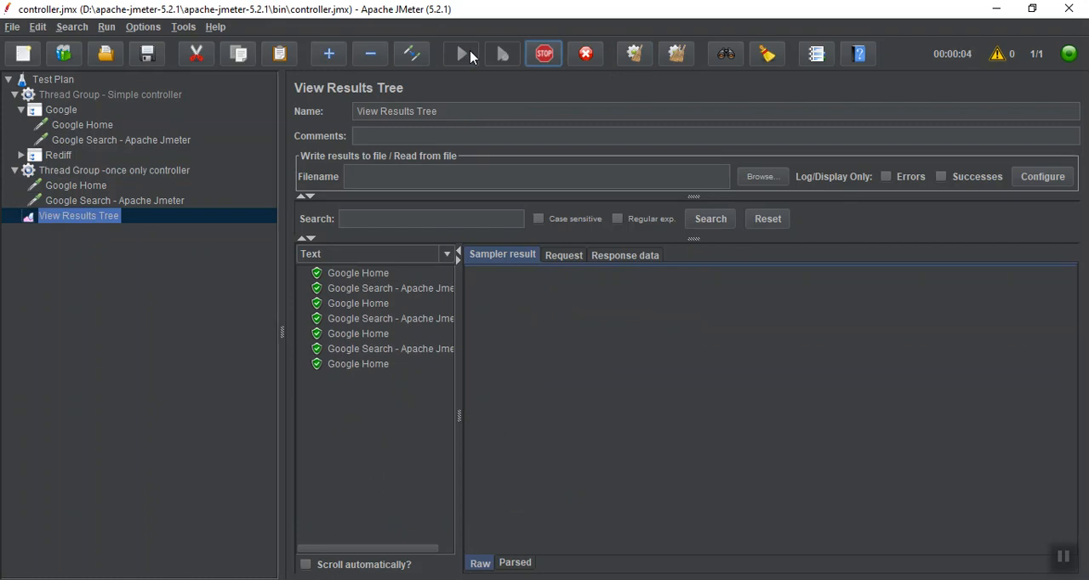
left_click(359, 274)
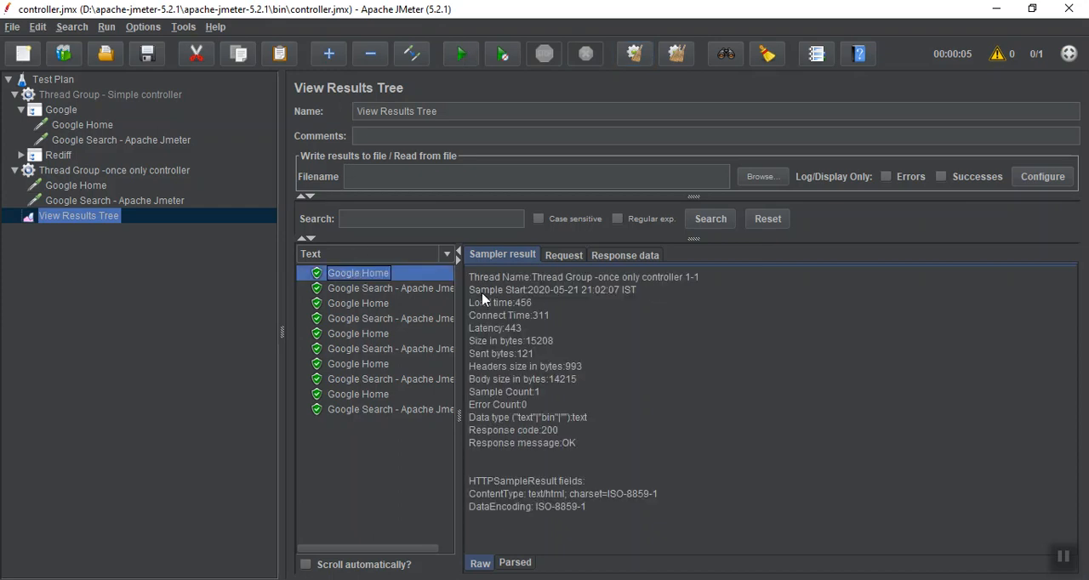
left_click(435, 292)
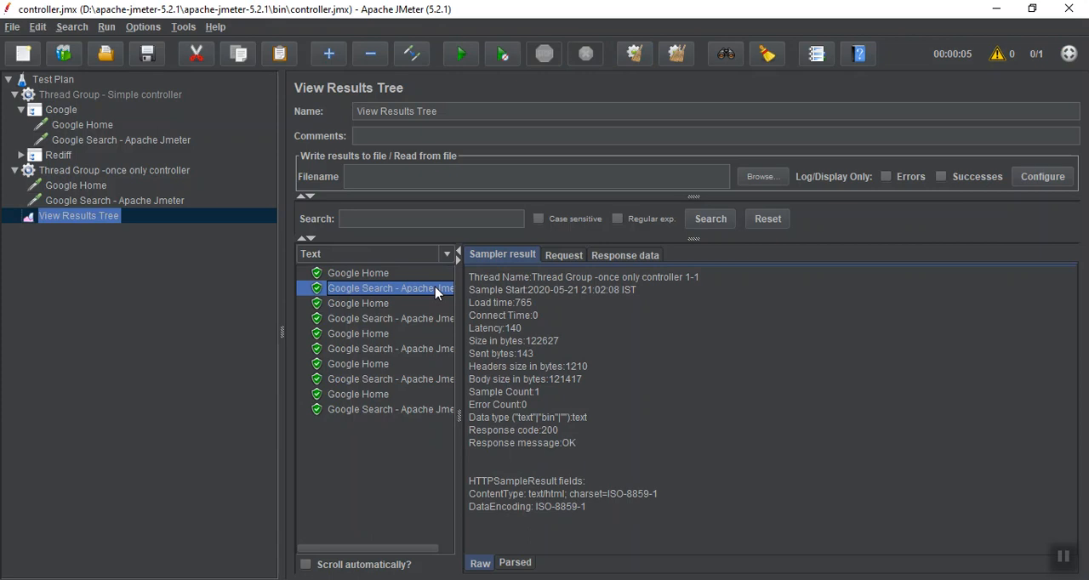
left_click(388, 312)
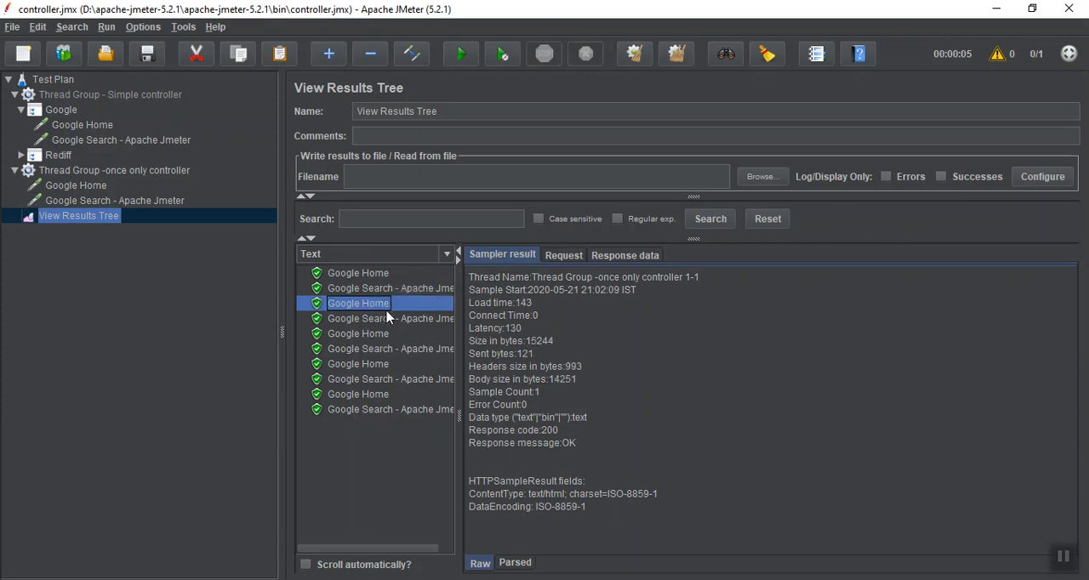
left_click(385, 319)
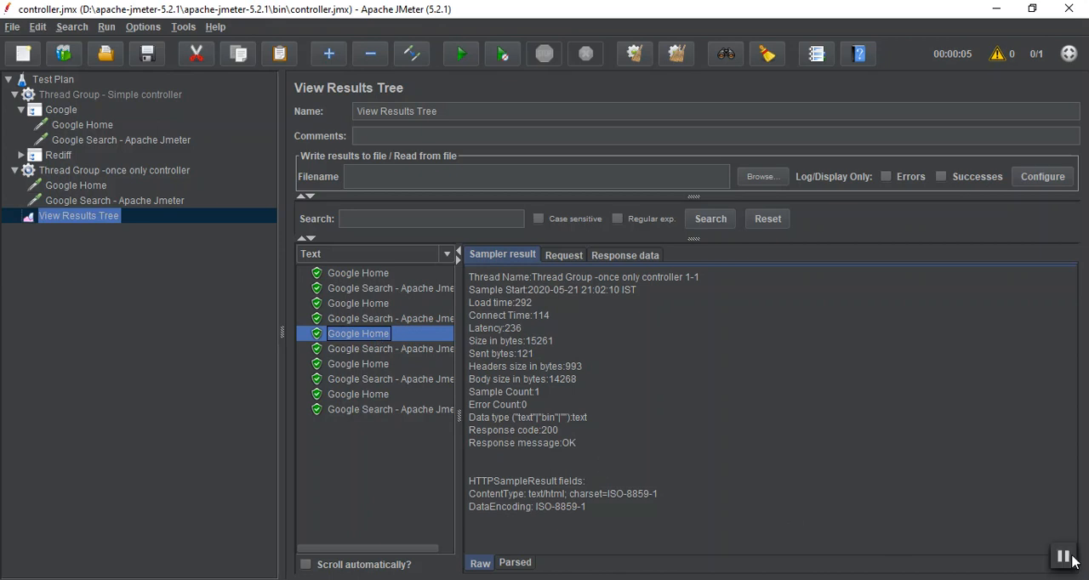
left_click(363, 274)
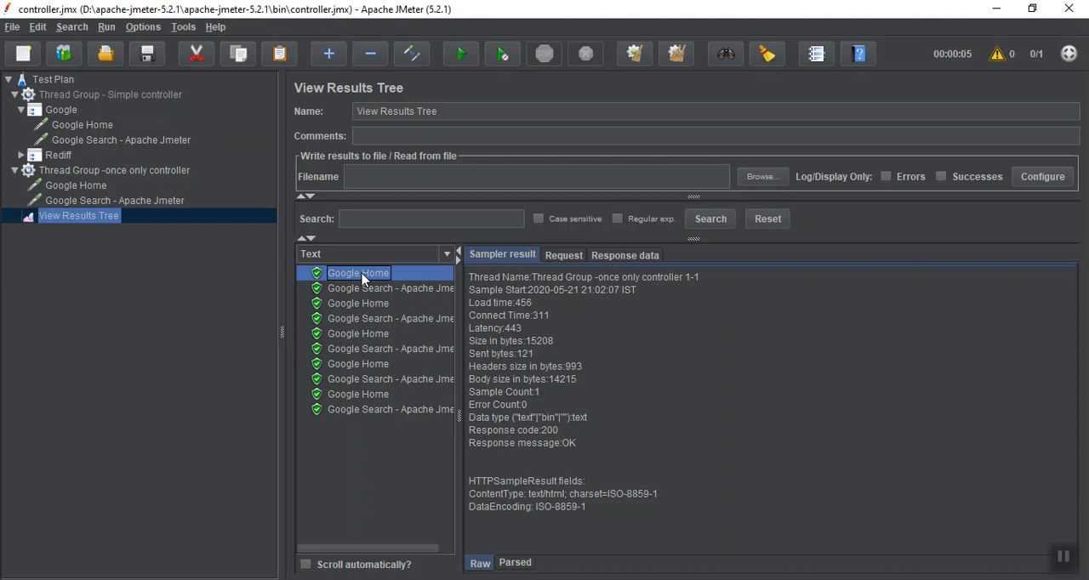
Add a Once Only Controller to the once only controller thread group
left_click(134, 172)
left_click(130, 177)
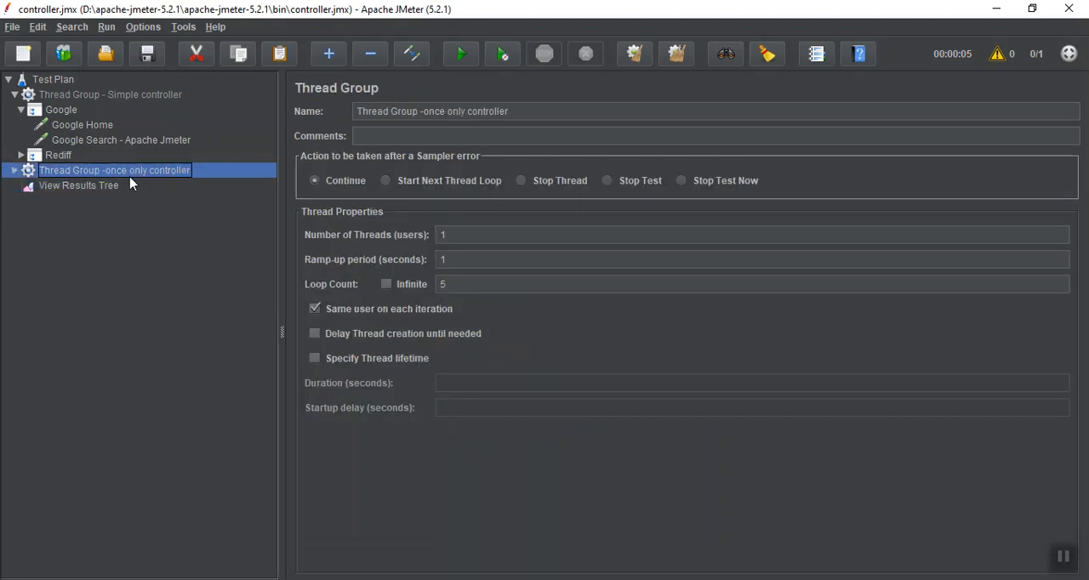
right_click(130, 183)
mouse_move(140, 185)
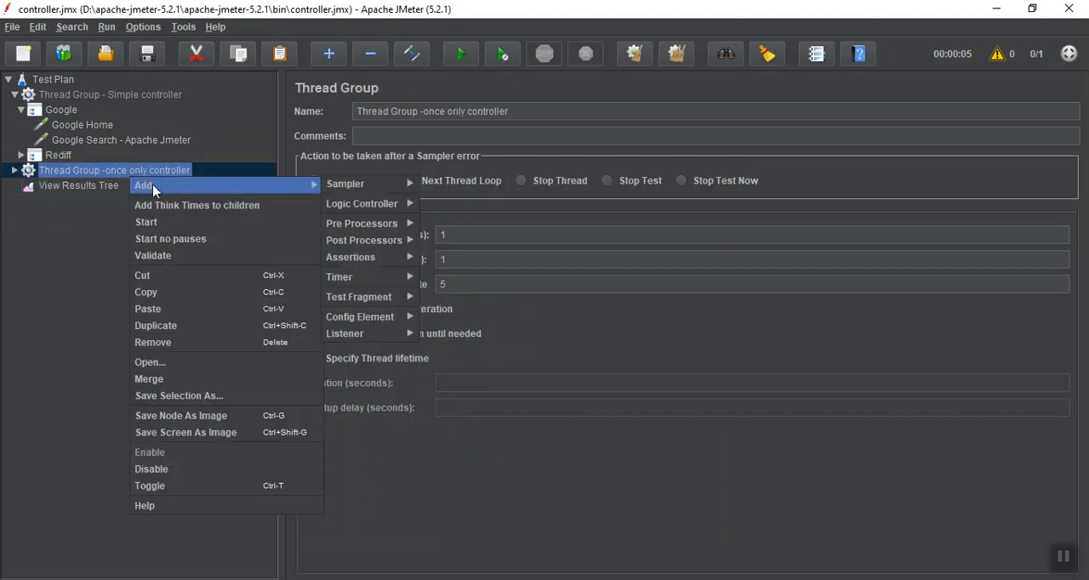
mouse_move(341, 206)
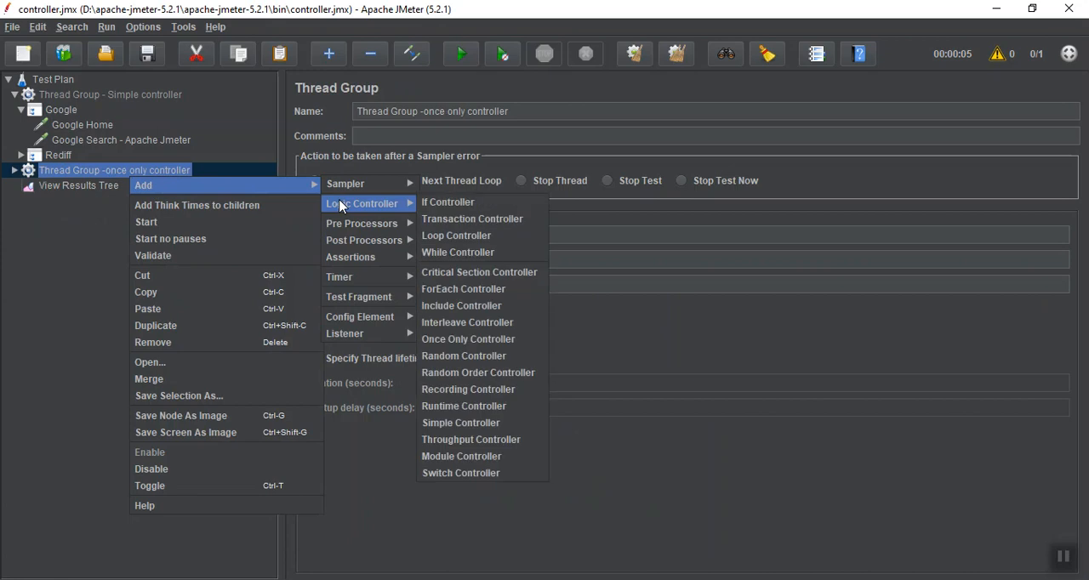
left_click(468, 339)
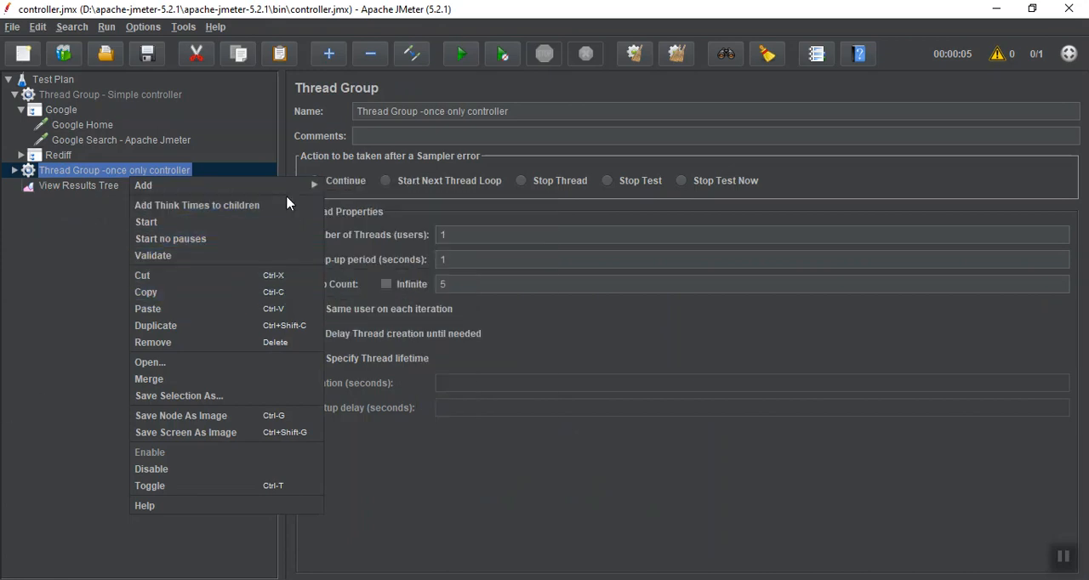
mouse_move(285, 193)
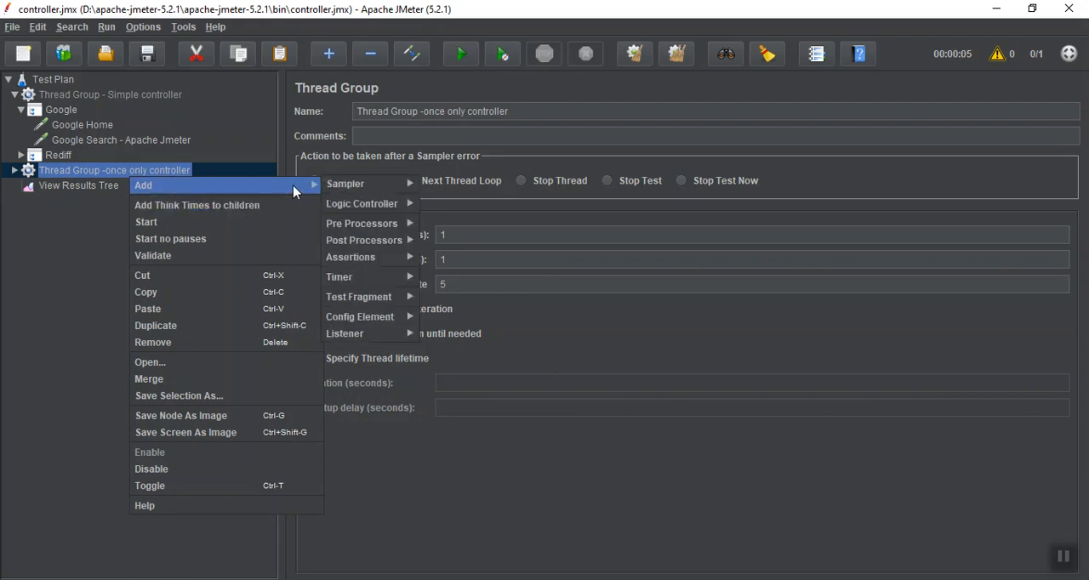
mouse_move(351, 209)
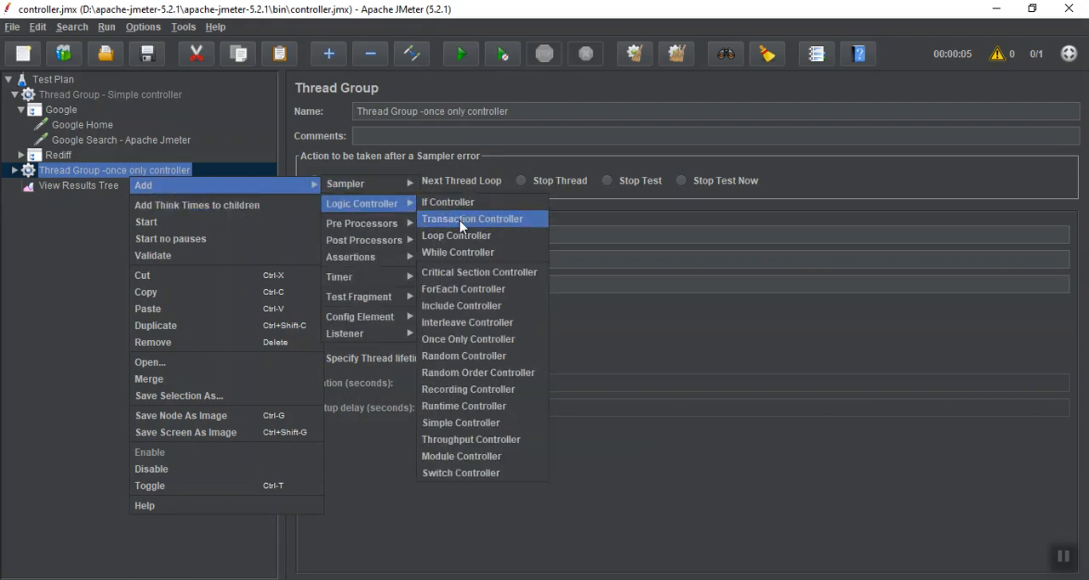
left_click(464, 339)
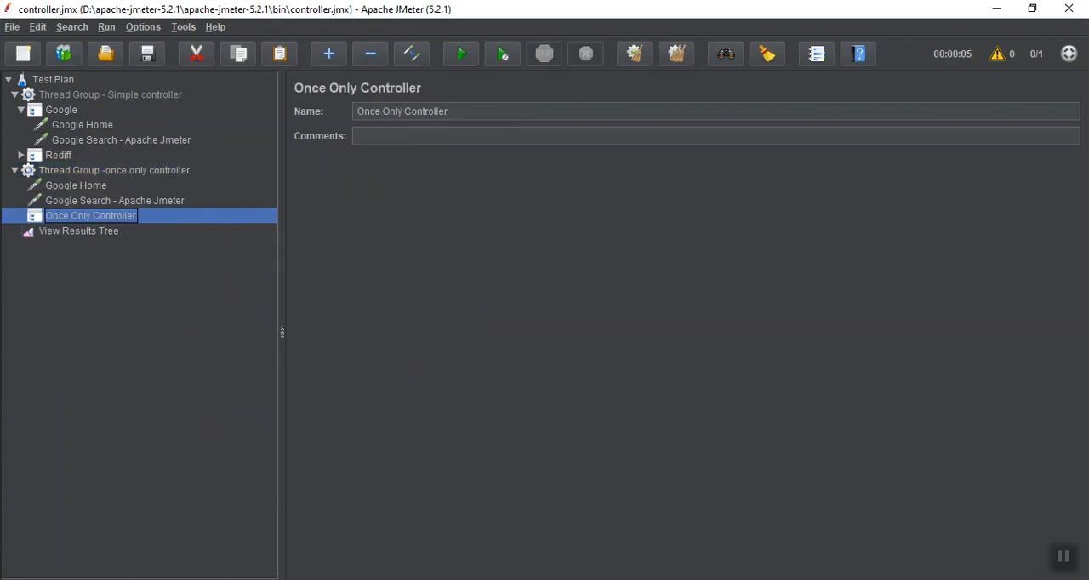
Move the Google Home request into the Once Only Controller and place the controller above the Google Search - Apache Jmeter request
left_click(1069, 565)
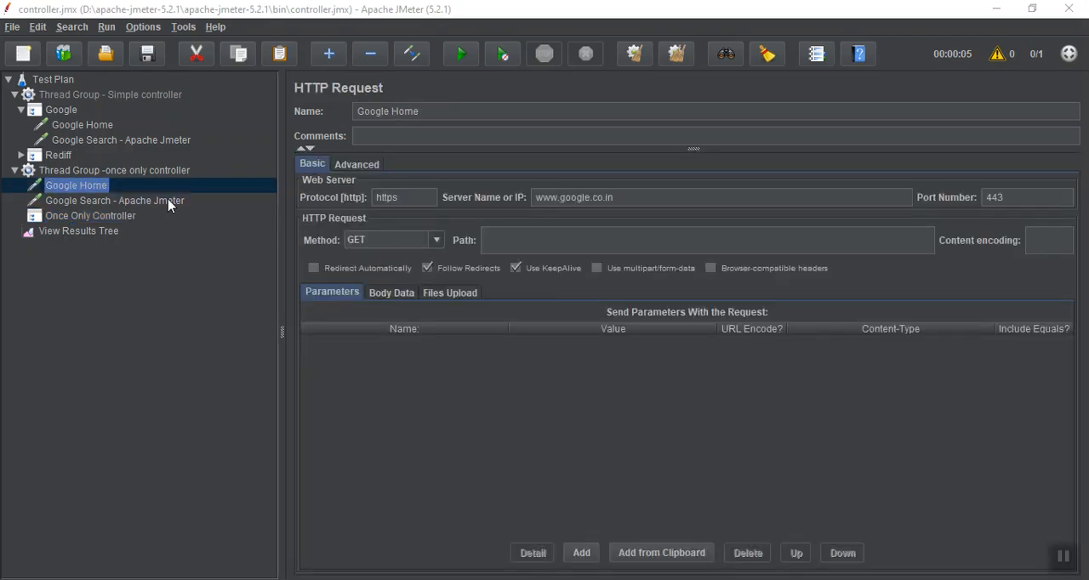
left_click_drag(95, 191, 65, 188)
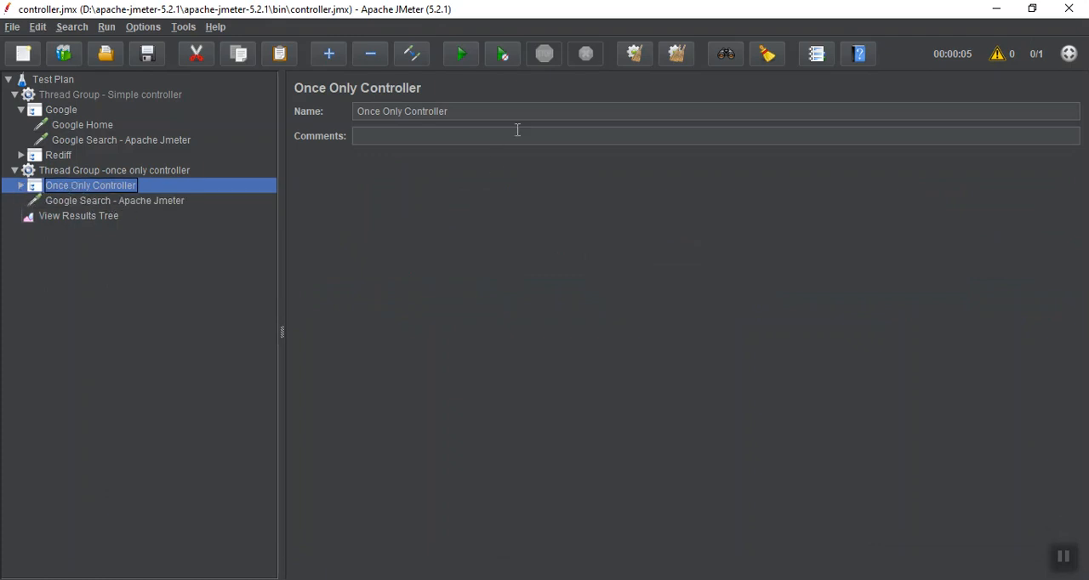
Clear the earlier results in View Results Tree and run the test plan with Google Home inside the Once Only Controller
left_click(105, 223)
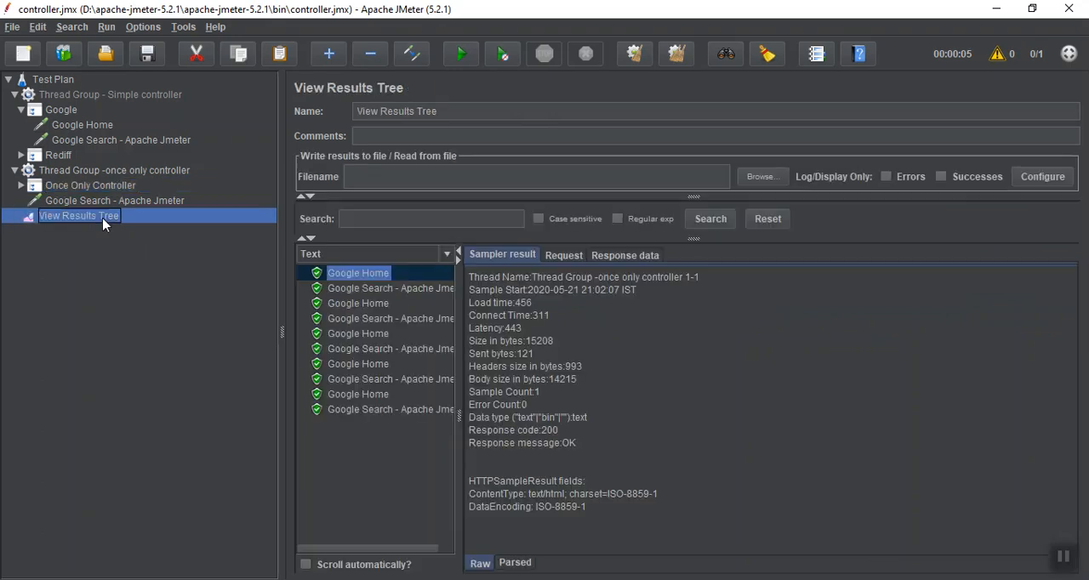
left_click(633, 56)
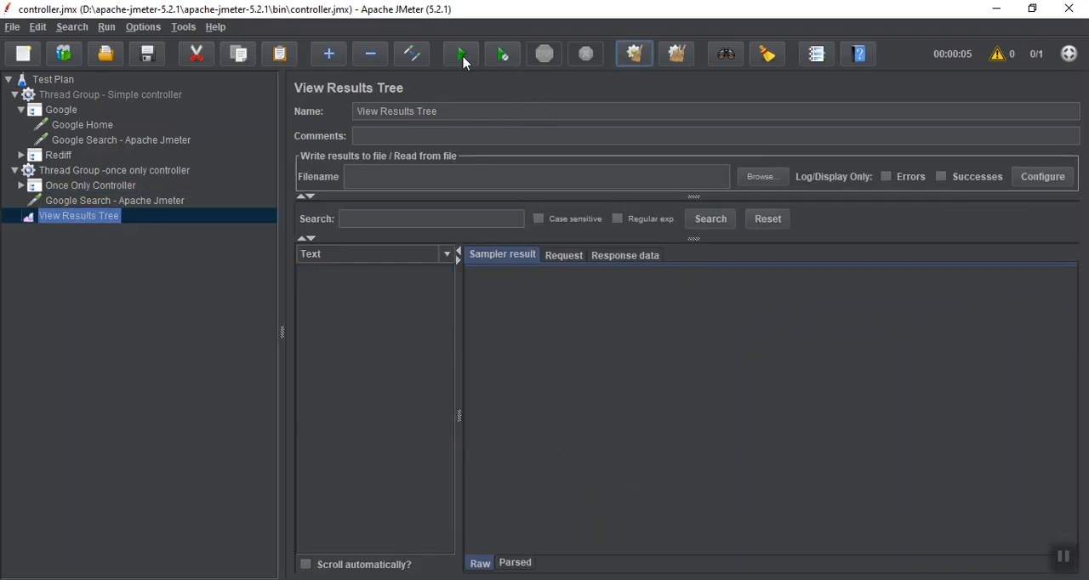
left_click(460, 55)
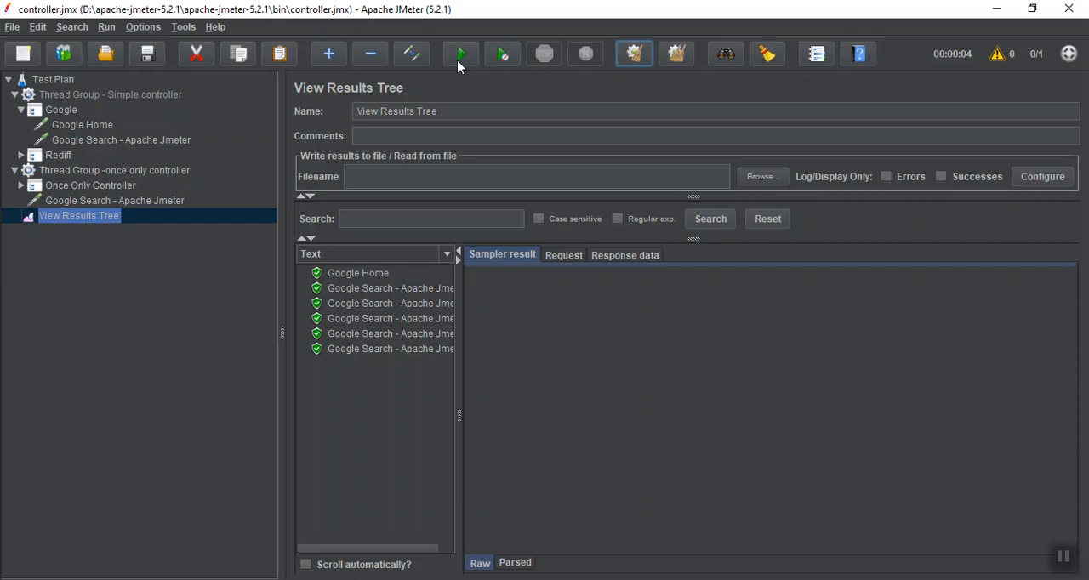
Rename the Once Only Controller as "Once Only Controller - Google home" and reopen View Results Tree
left_click(99, 193)
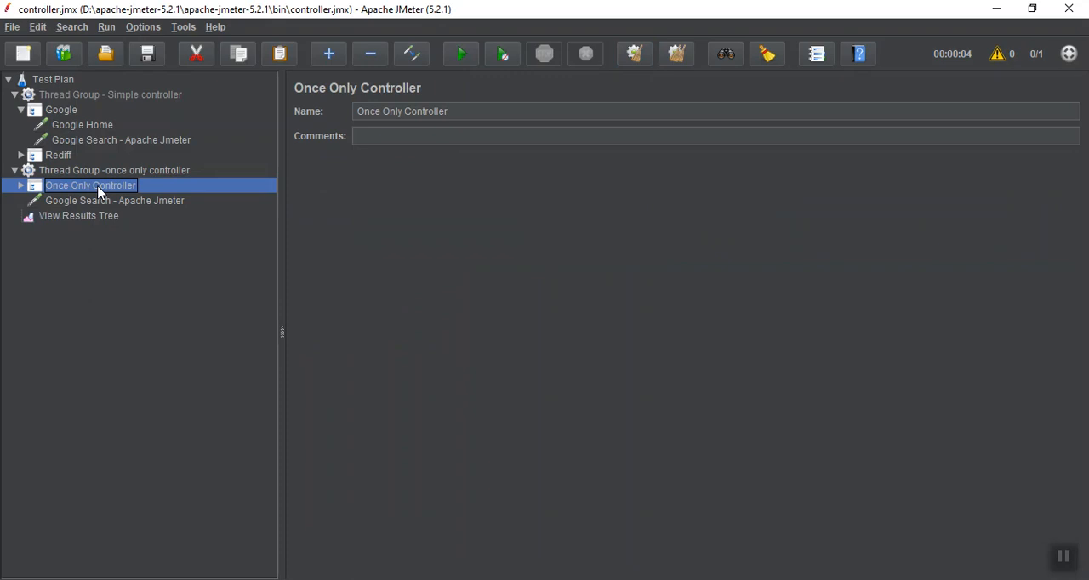
left_click(505, 110)
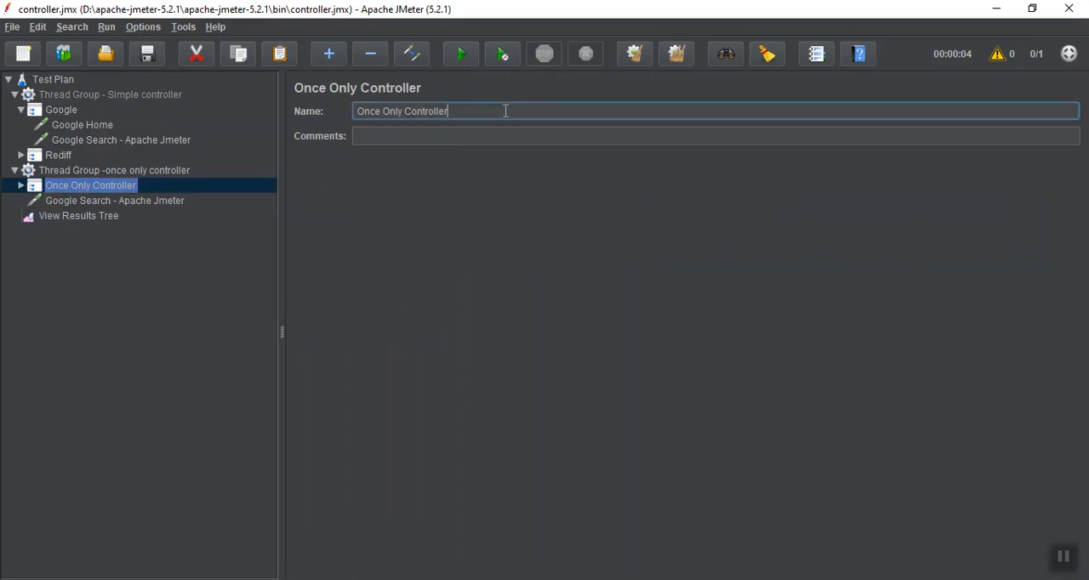
type("- Google home")
left_click(100, 218)
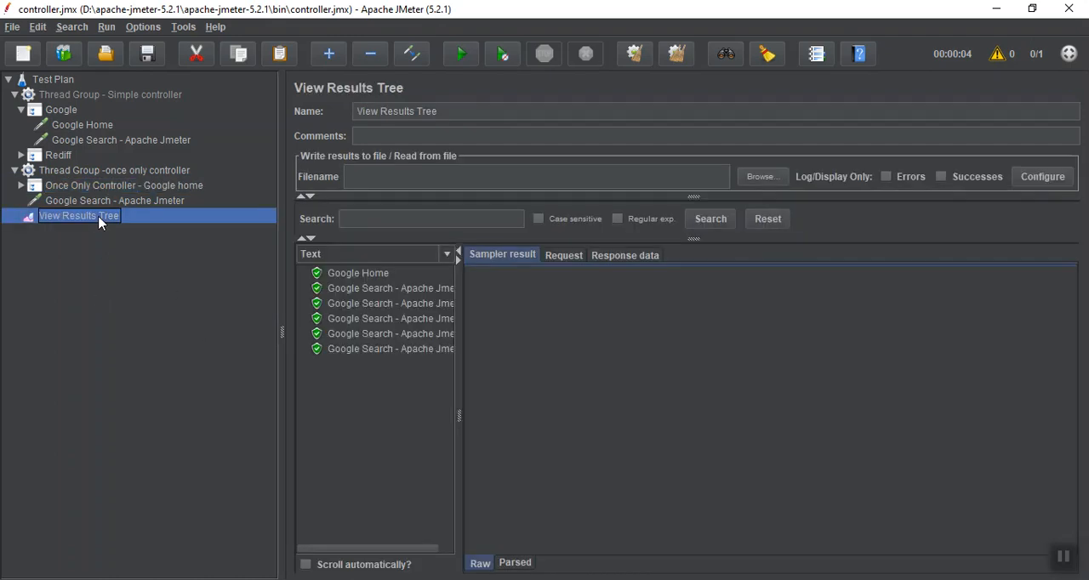
Set the once only controller thread group to 3 threads and a loop count of 3
left_click(1066, 556)
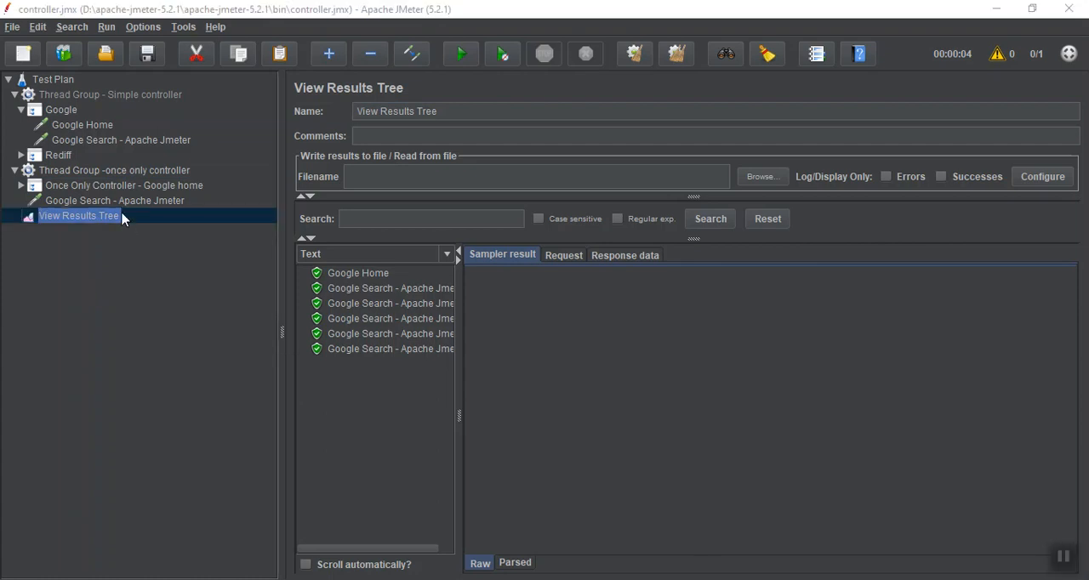
left_click(96, 172)
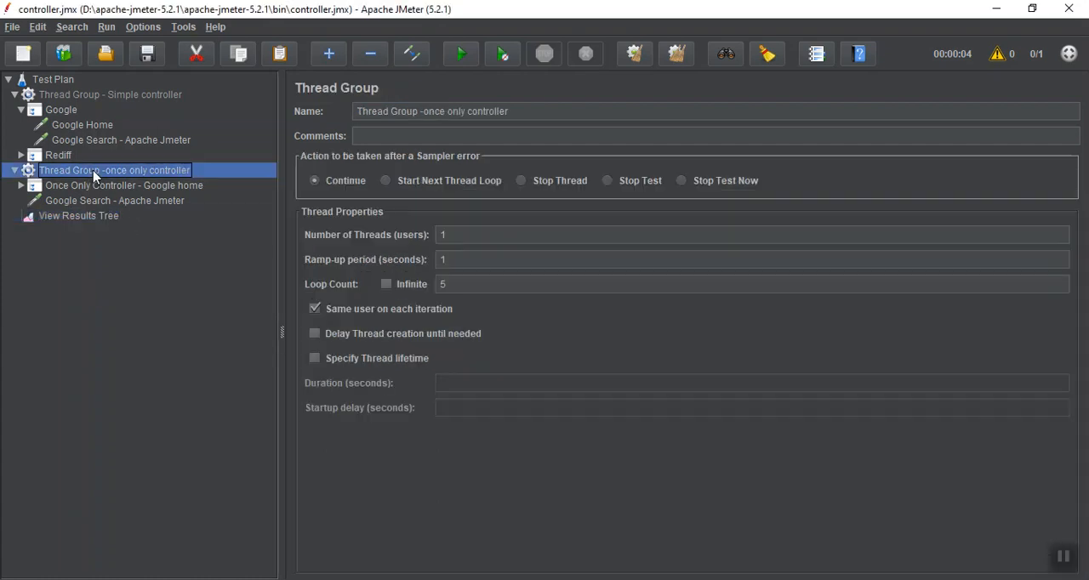
left_click(459, 285)
double_click(455, 235)
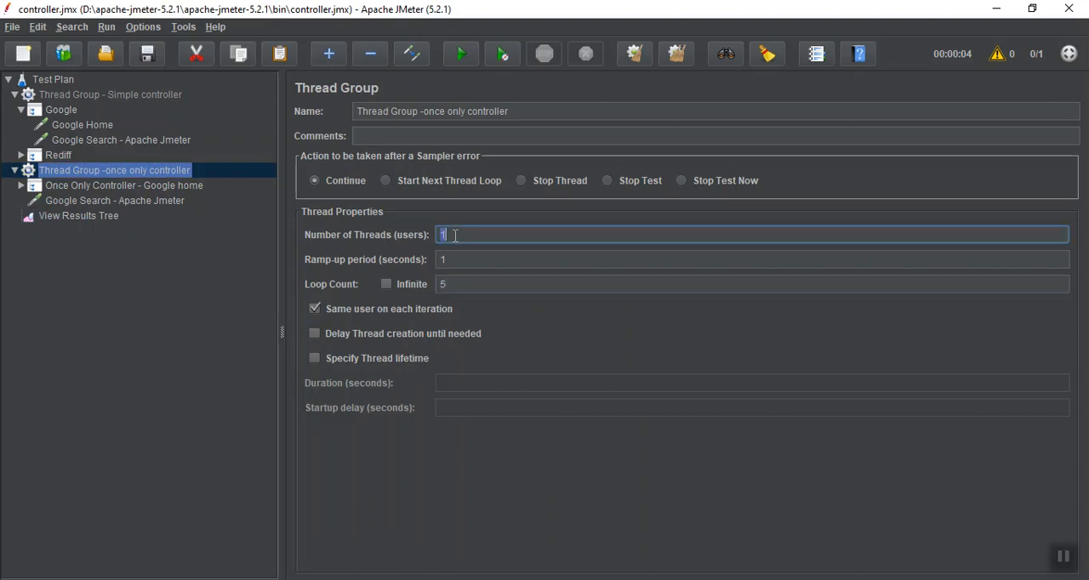
key("BackSpace")
type("3")
double_click(449, 284)
key("BackSpace")
type("3")
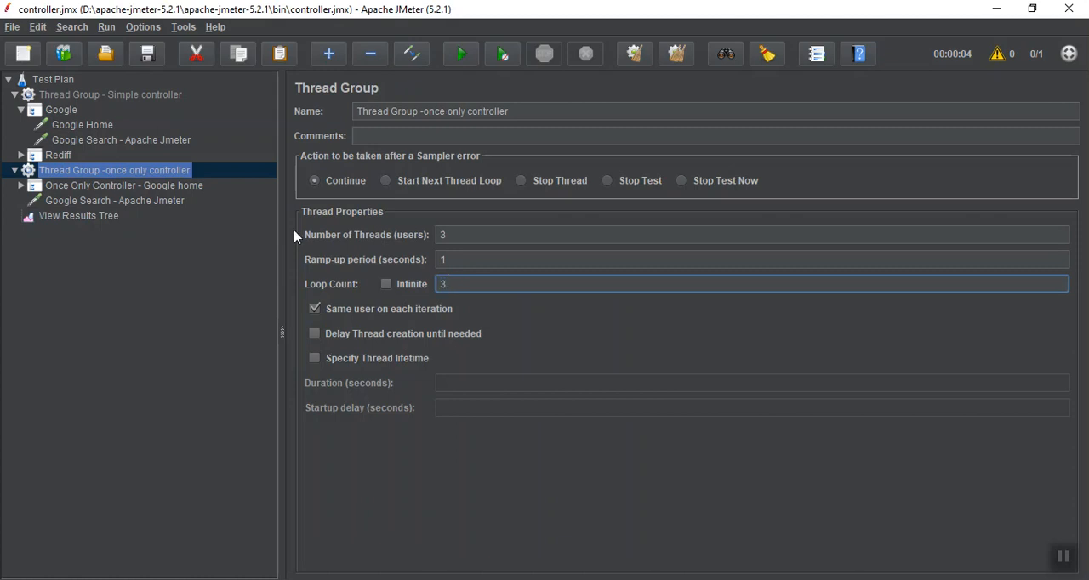
Clear the earlier results in View Results Tree and run the test plan with the new thread and loop settings
left_click(48, 217)
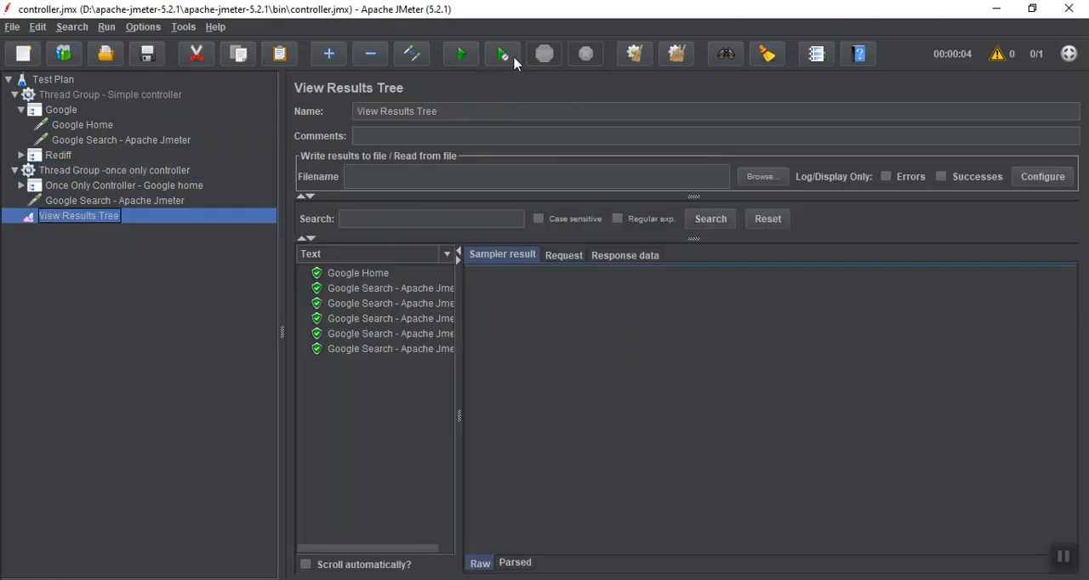
left_click(637, 56)
left_click(461, 54)
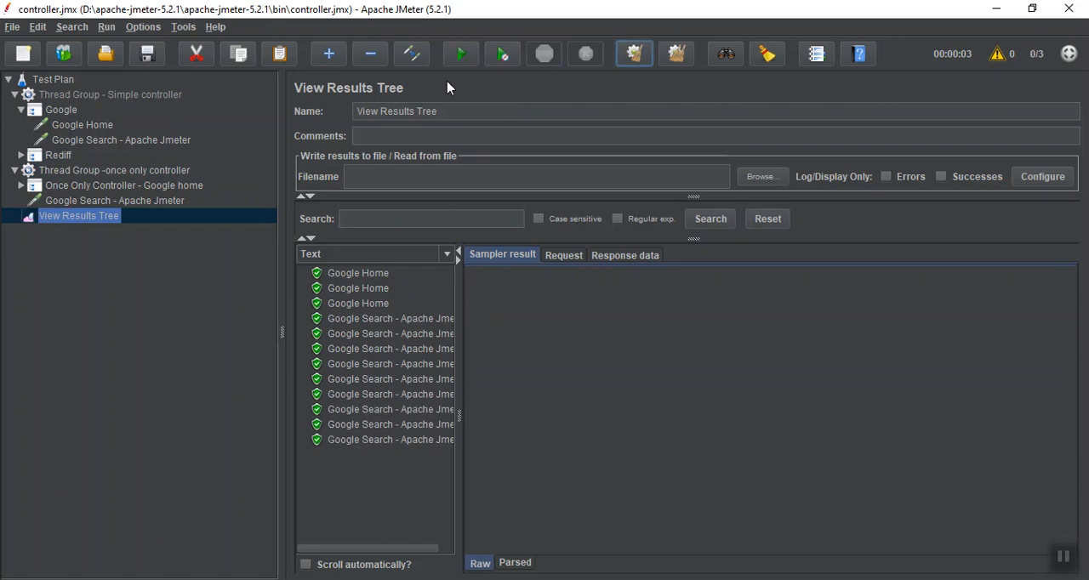
Examine the sampler result of each Google Home request for its thread name, checking them against the Once Only Controller
left_click(365, 276)
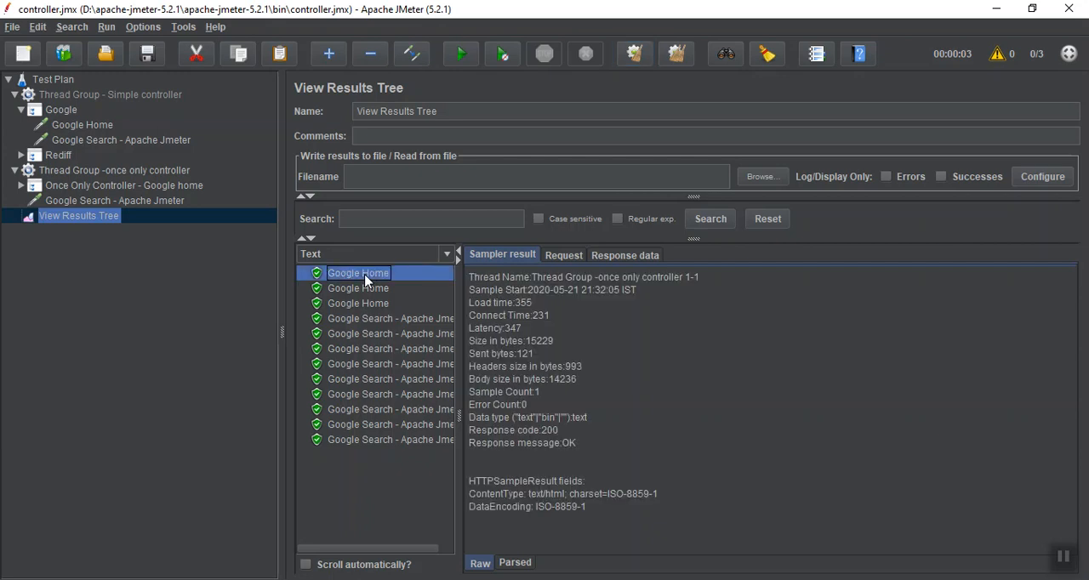
left_click(366, 289)
left_click(366, 303)
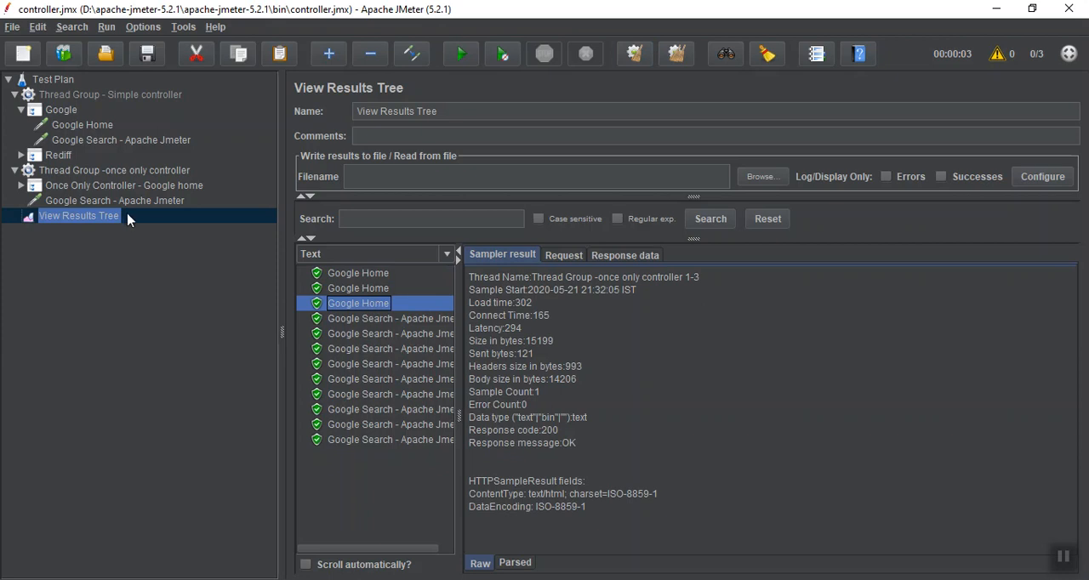
left_click(109, 189)
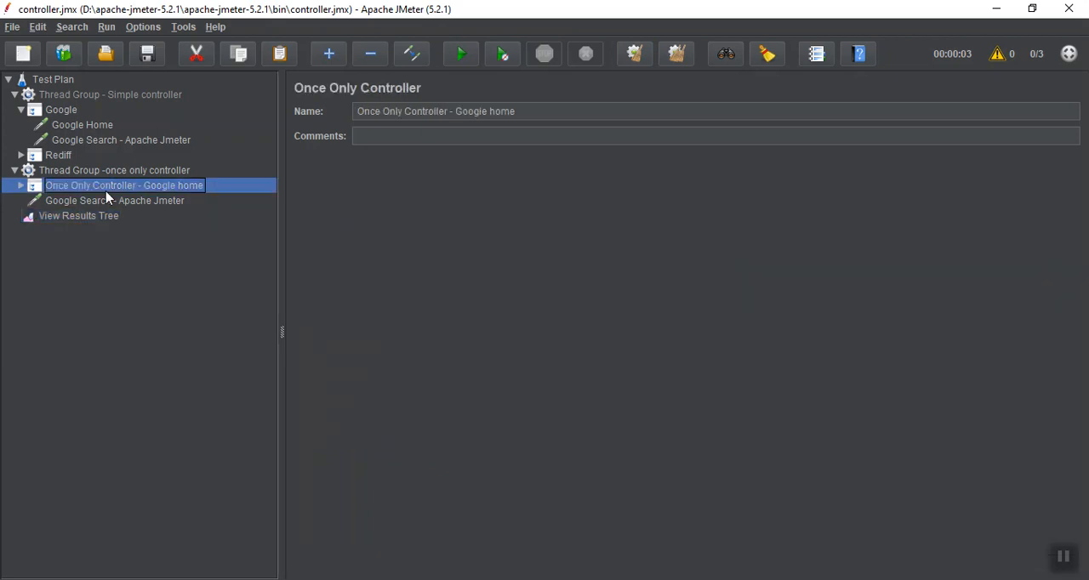
left_click(93, 218)
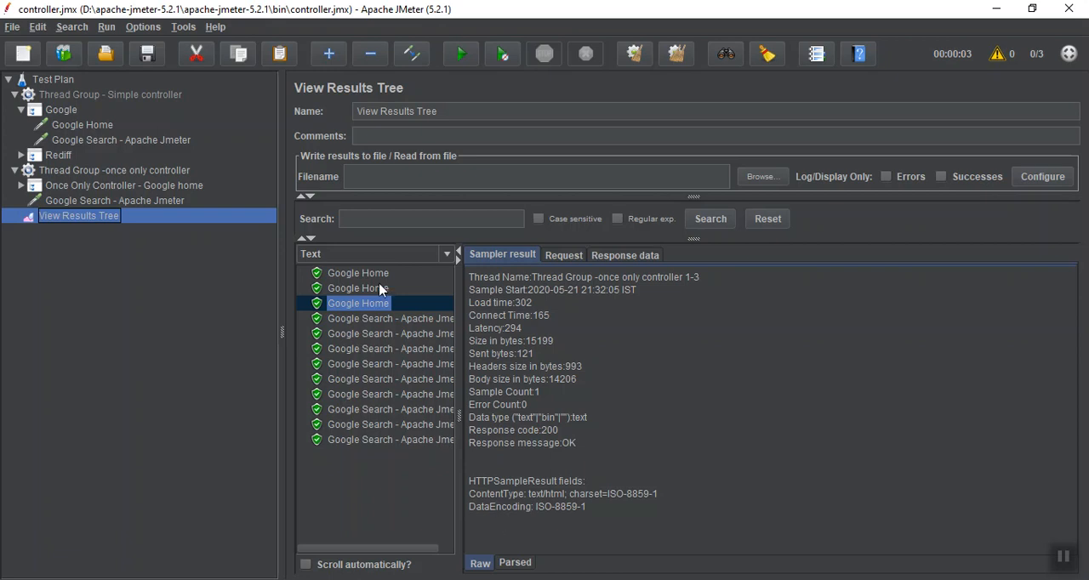
Examine the sampler result of the Google Search - Apache Jmeter requests one after another, checking the thread name of each
left_click(340, 310)
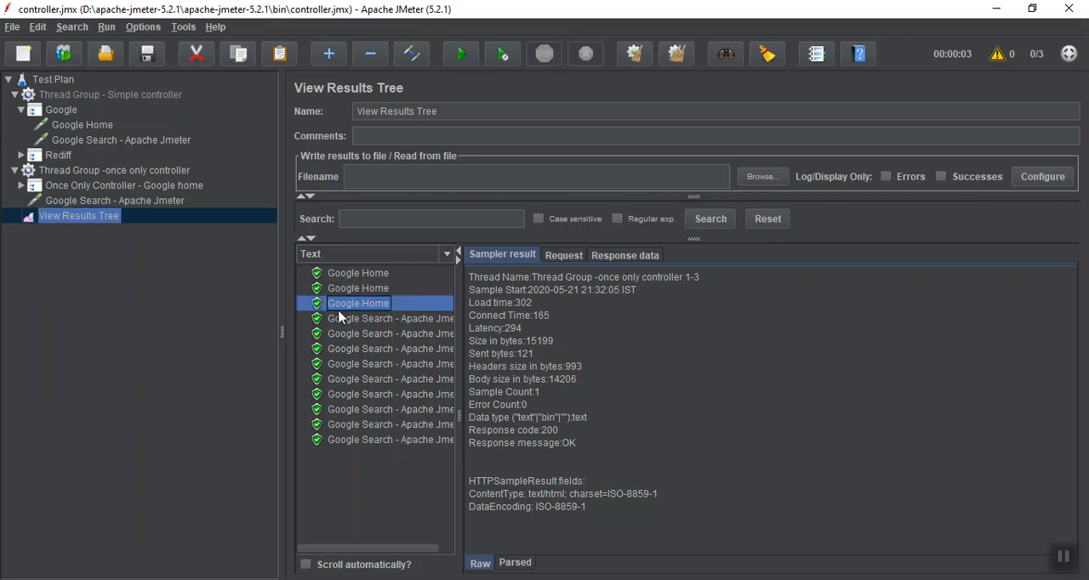
left_click(339, 322)
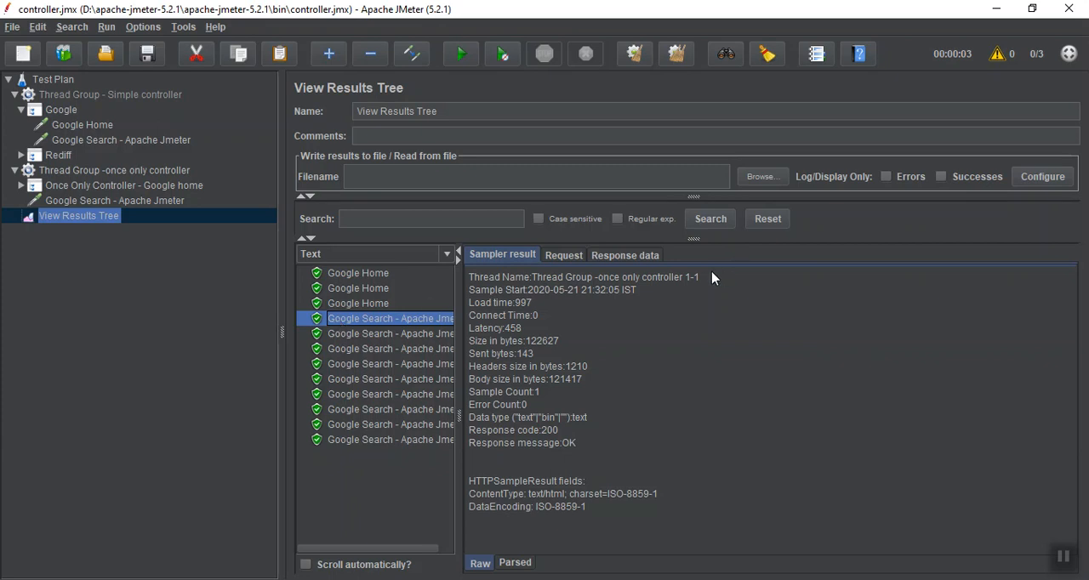
left_click(431, 342)
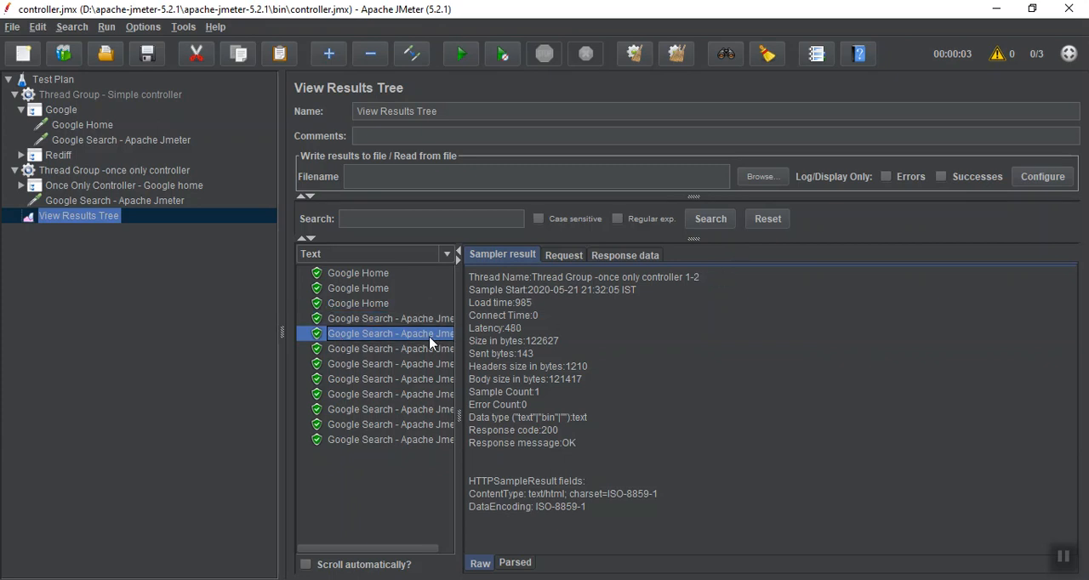
left_click(427, 349)
left_click(420, 364)
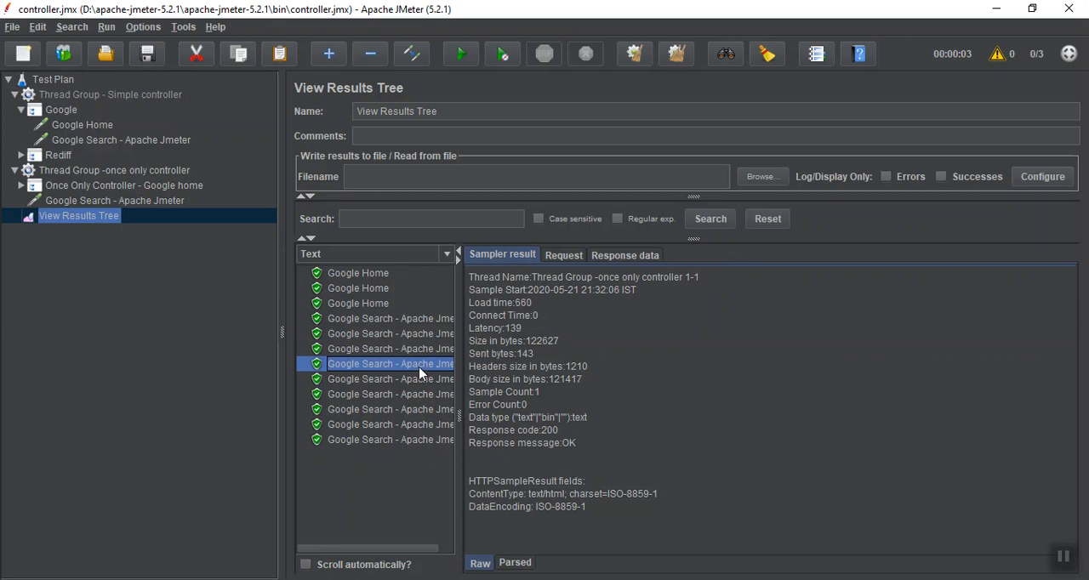
left_click(417, 381)
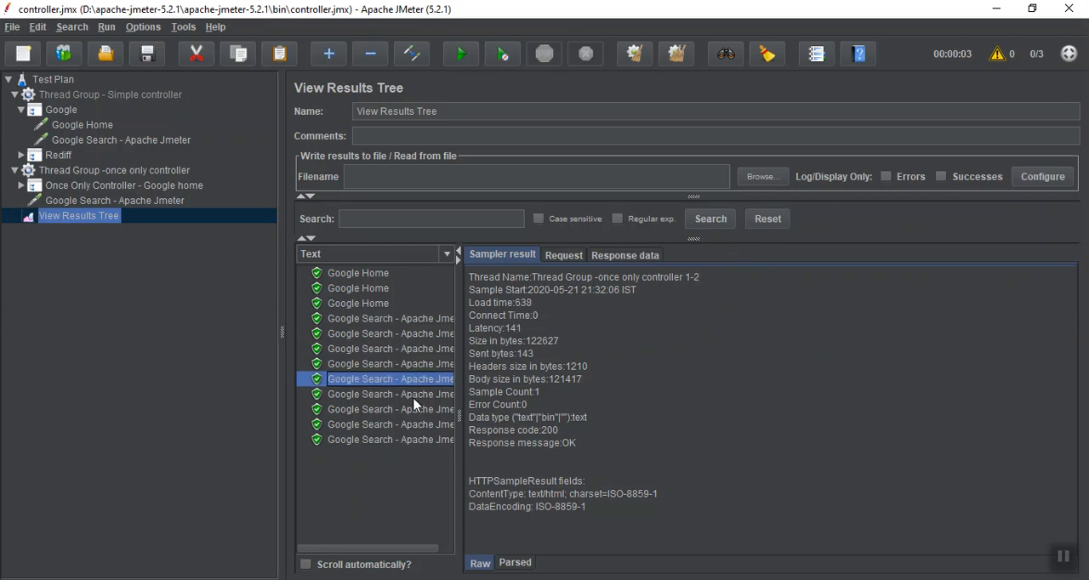
left_click(413, 398)
left_click(414, 412)
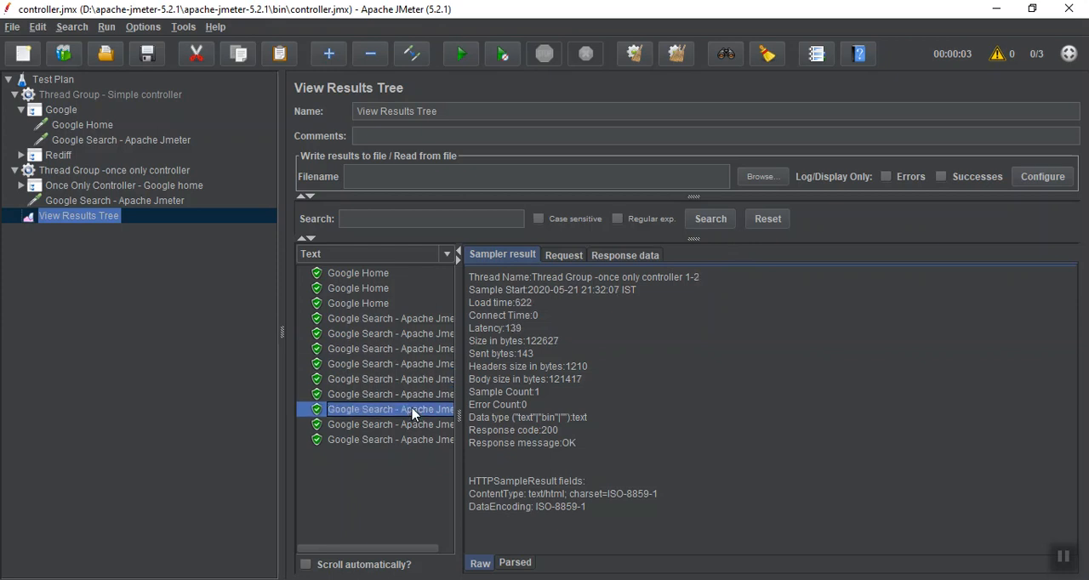
left_click(413, 424)
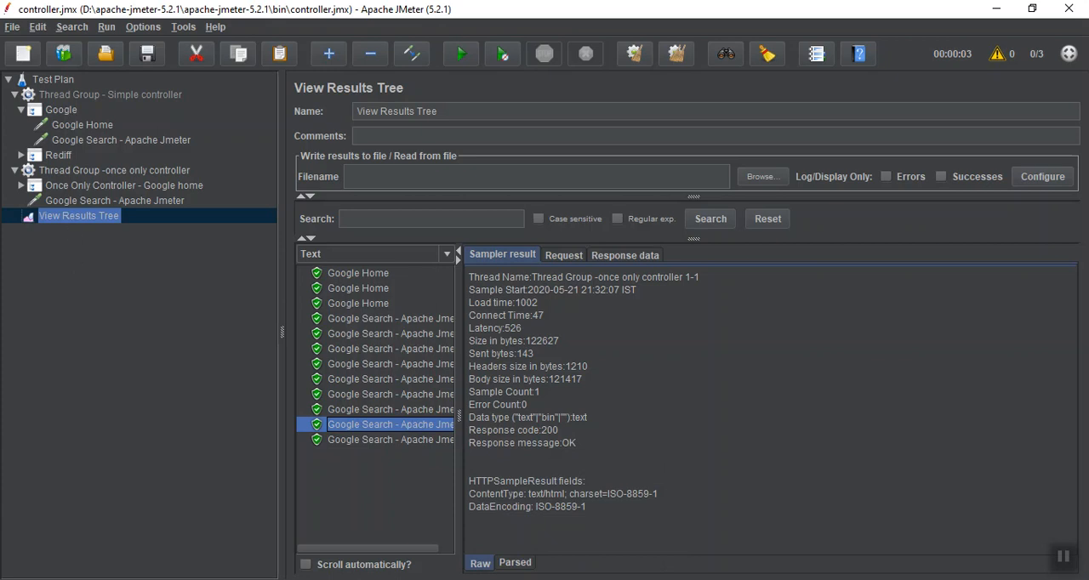
left_click(1067, 554)
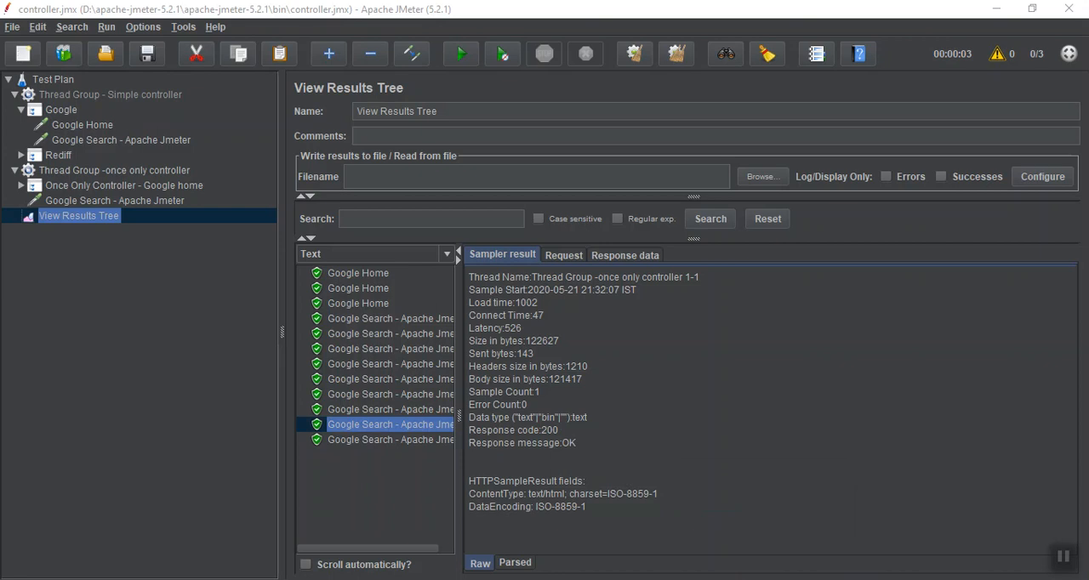
Switch to Paint and replace all the notes in the text box under the LOGIC controller title with "3. Random Controller"
left_click(722, 579)
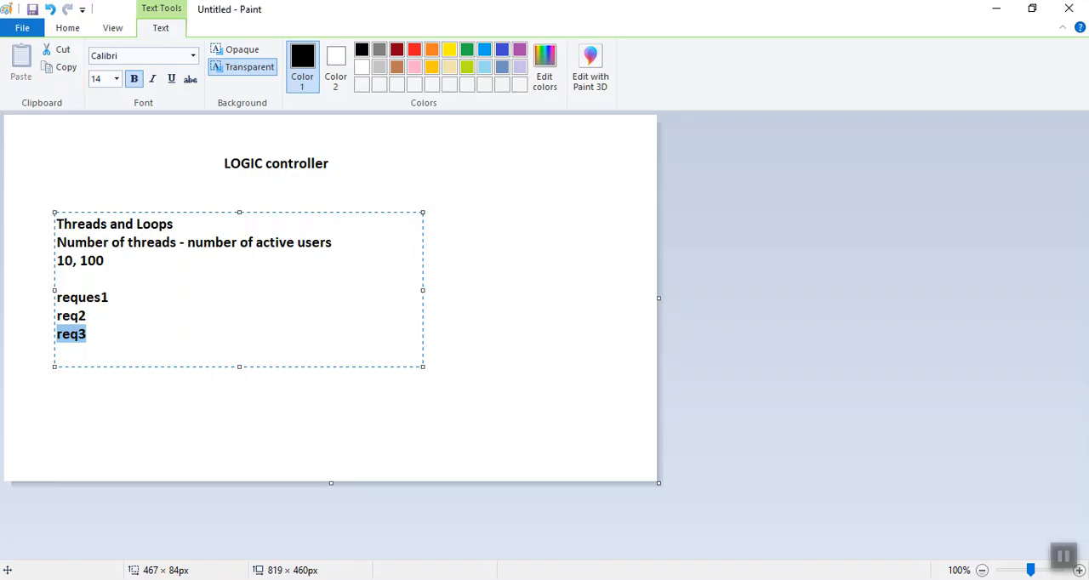
left_click(131, 334)
key("Caps_Lock")
key("Down")
key("Down")
key("Down")
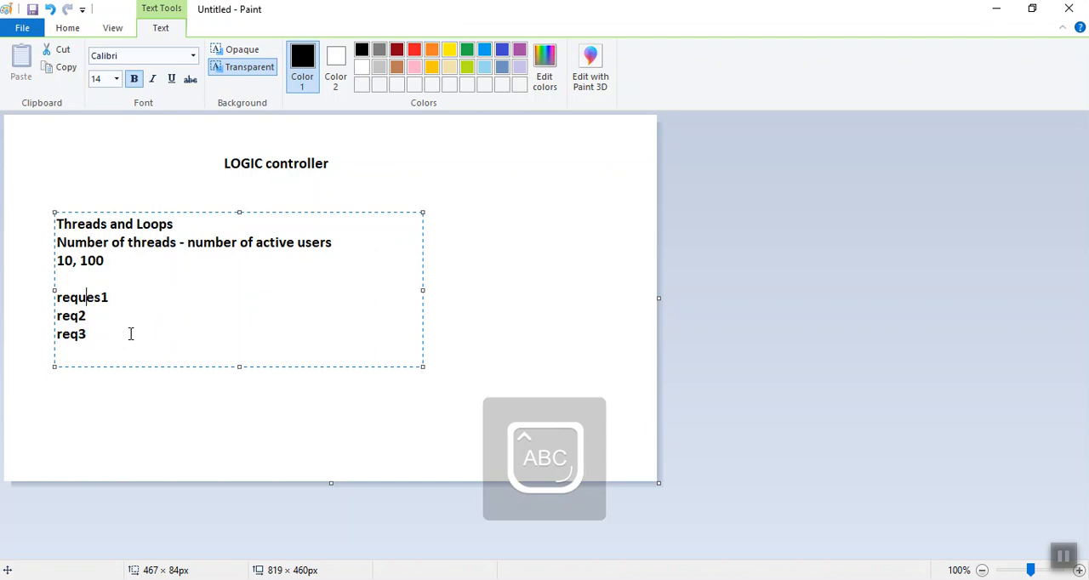
key("shift+Down")
key("shift+Up")
key("shift+Up")
key("shift+Up")
key("shift+Up")
key("shift+Up")
key("shift+Up")
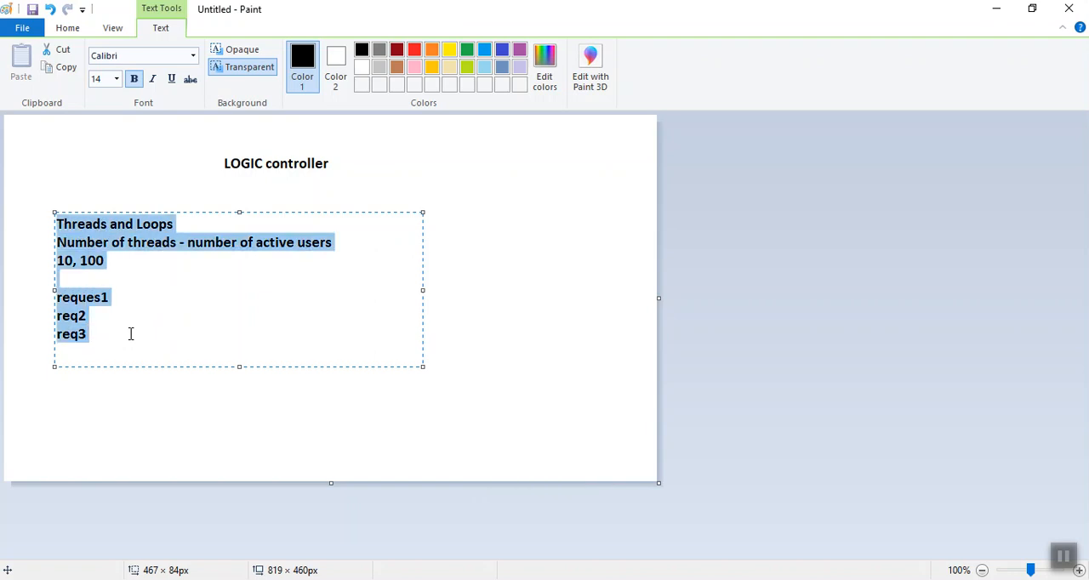
key("Caps_Lock")
type("3.")
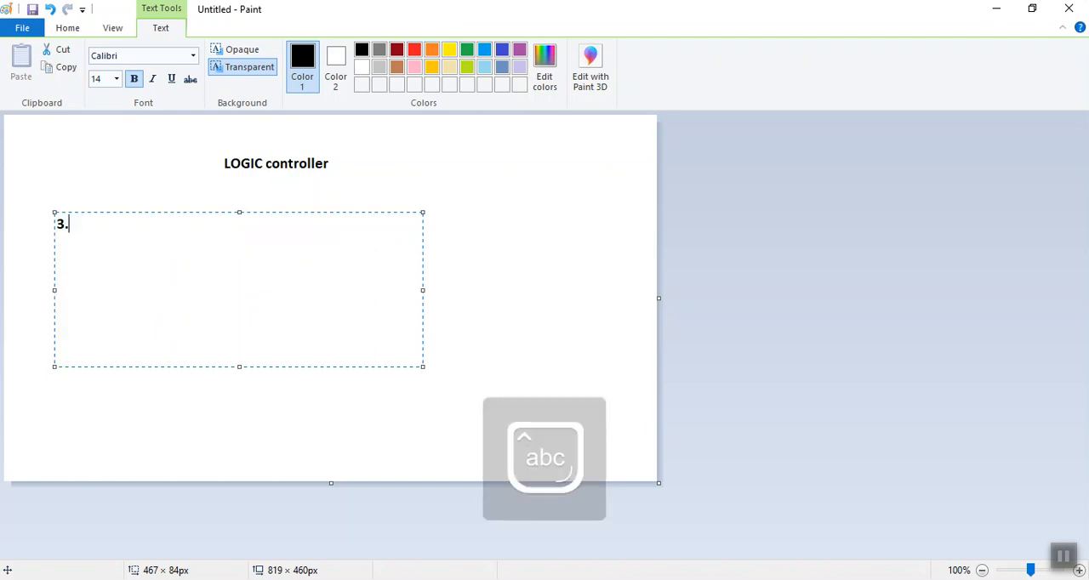
type(" Rando")
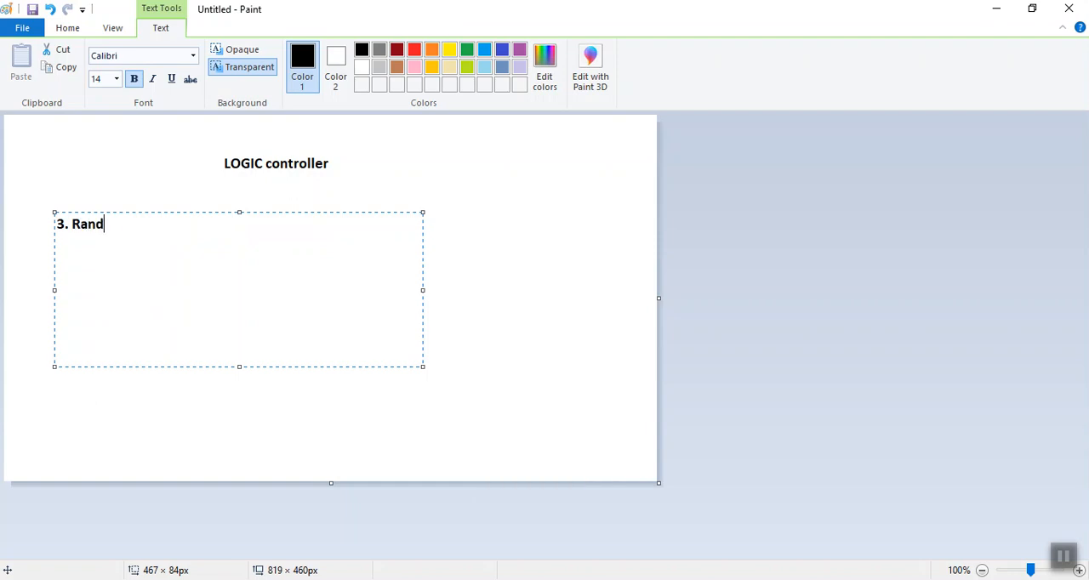
type("m Controller")
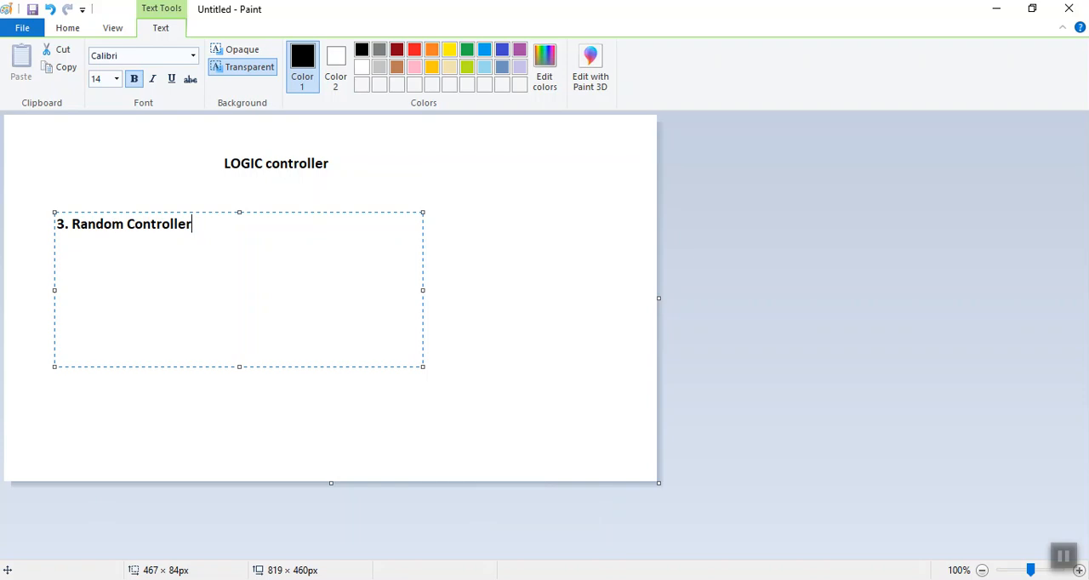
Switch back to JMeter, collapse the two existing thread groups and add a new Thread Group to the Test Plan
key("alt+Tab")
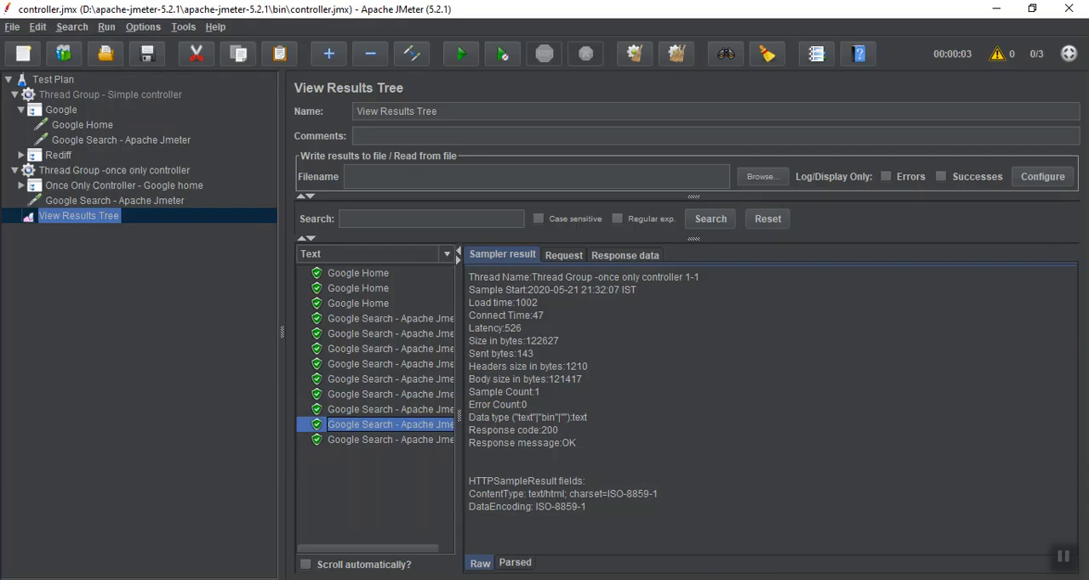
left_click(13, 173)
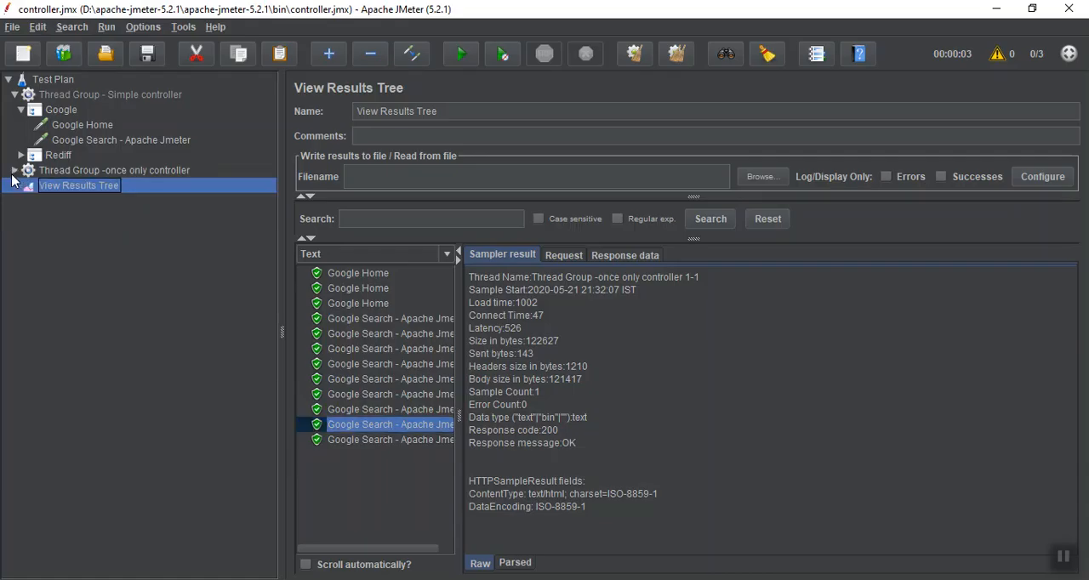
left_click(51, 174)
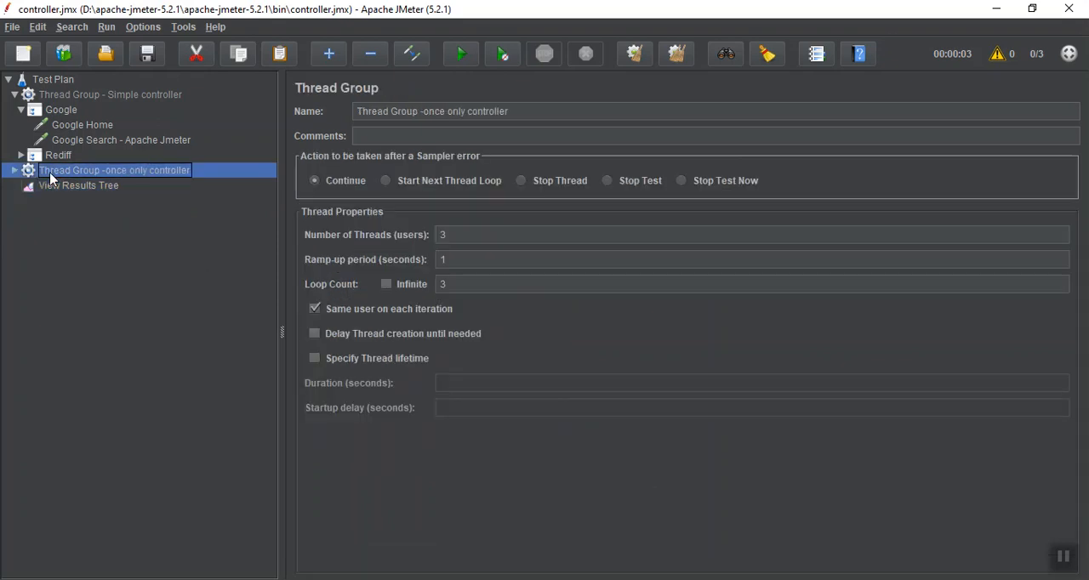
left_click(14, 94)
left_click(49, 80)
right_click(47, 76)
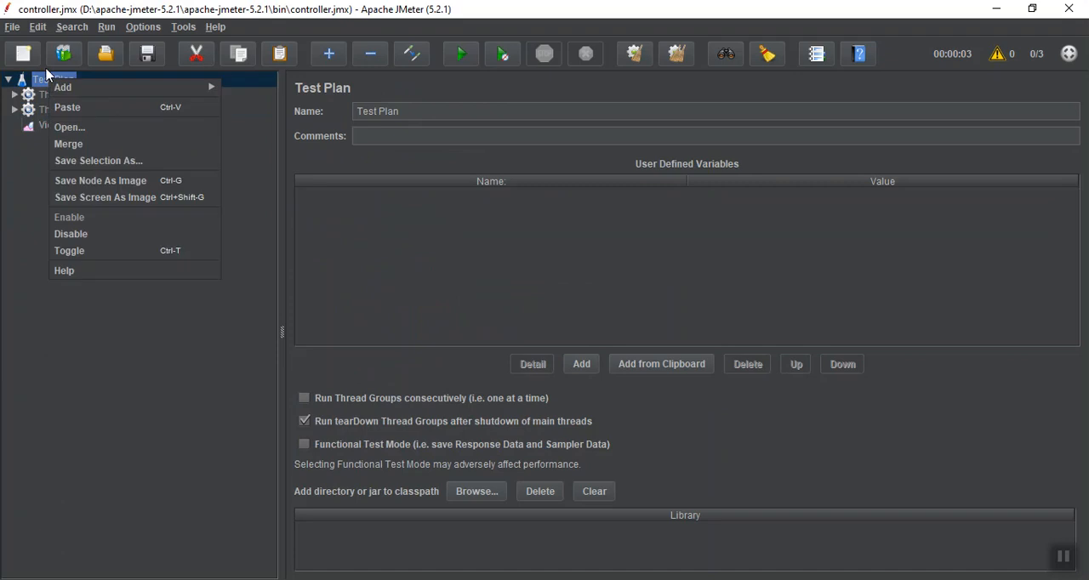
mouse_move(71, 88)
mouse_move(240, 95)
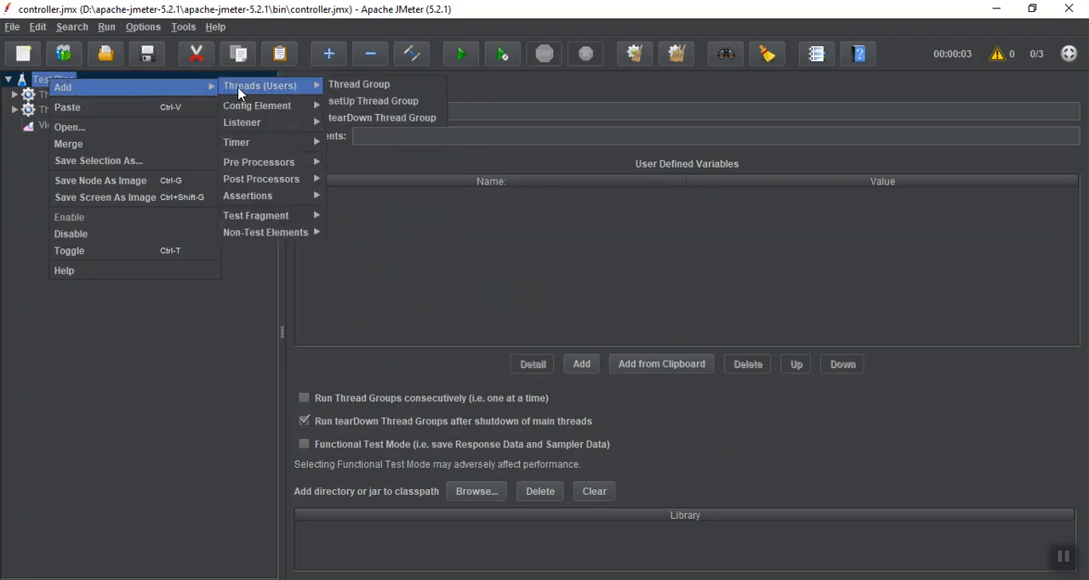
left_click(402, 86)
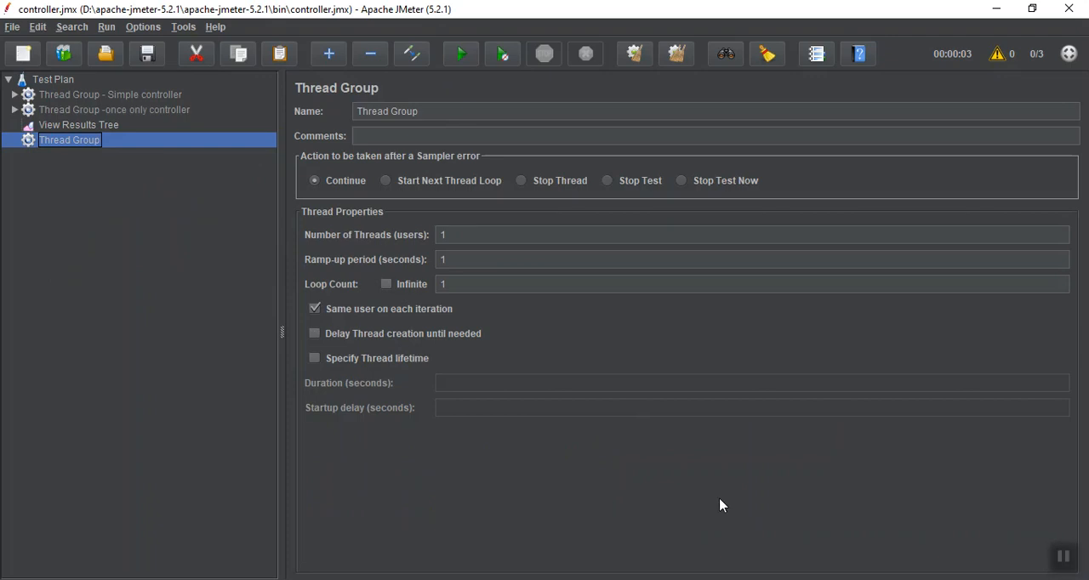
Rename the new thread group as "Thread Group -Random Controller"
left_click(463, 110)
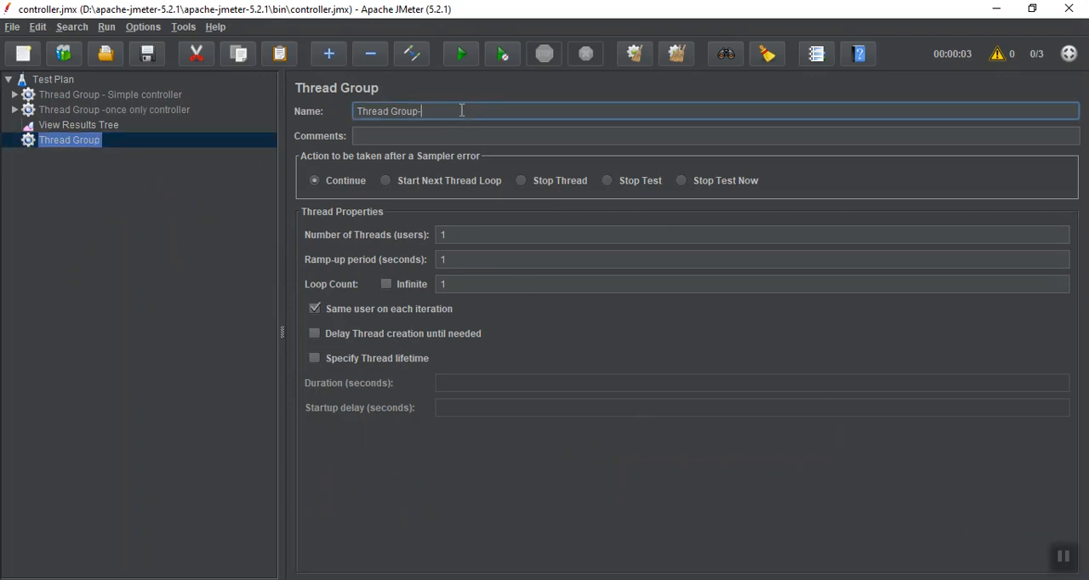
key("BackSpace")
type("-Random Controller")
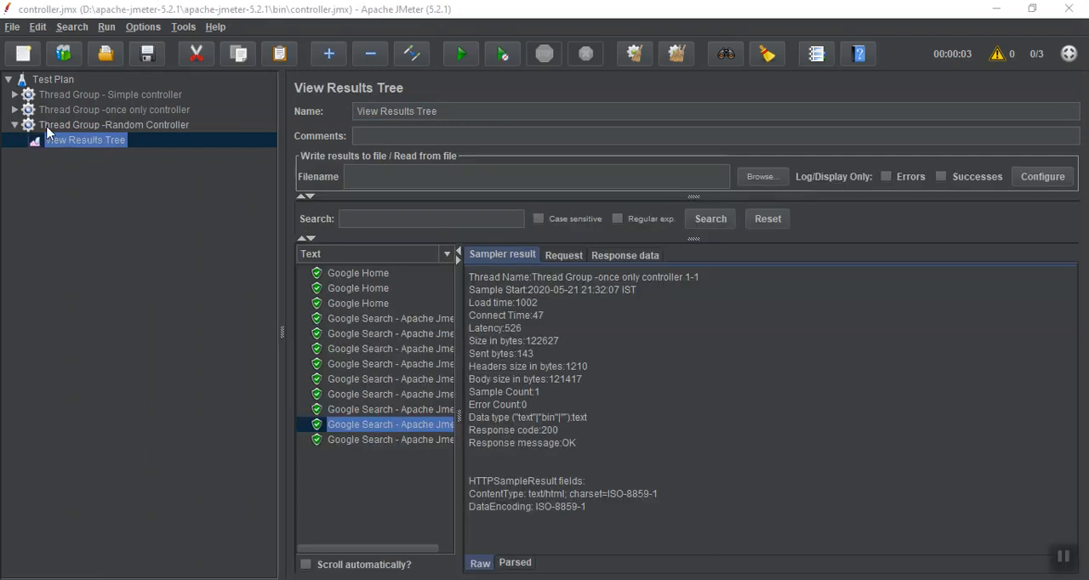
Copy the Google Home, Google Search - Apache Jmeter, Rediff Home and Rediff Money requests from the simple controller thread group into the Random Controller thread group
left_click(14, 111)
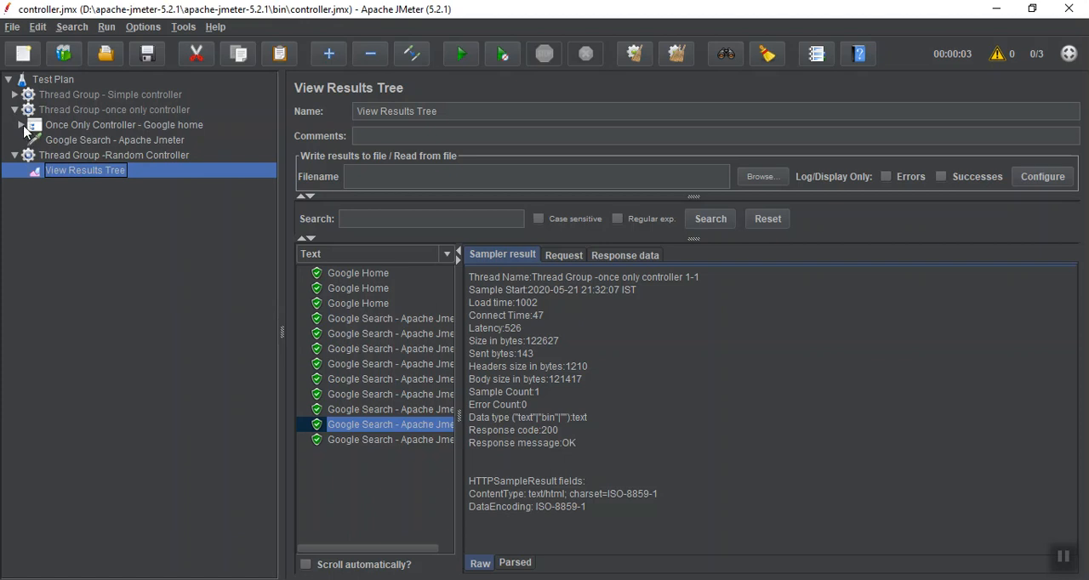
left_click(21, 125)
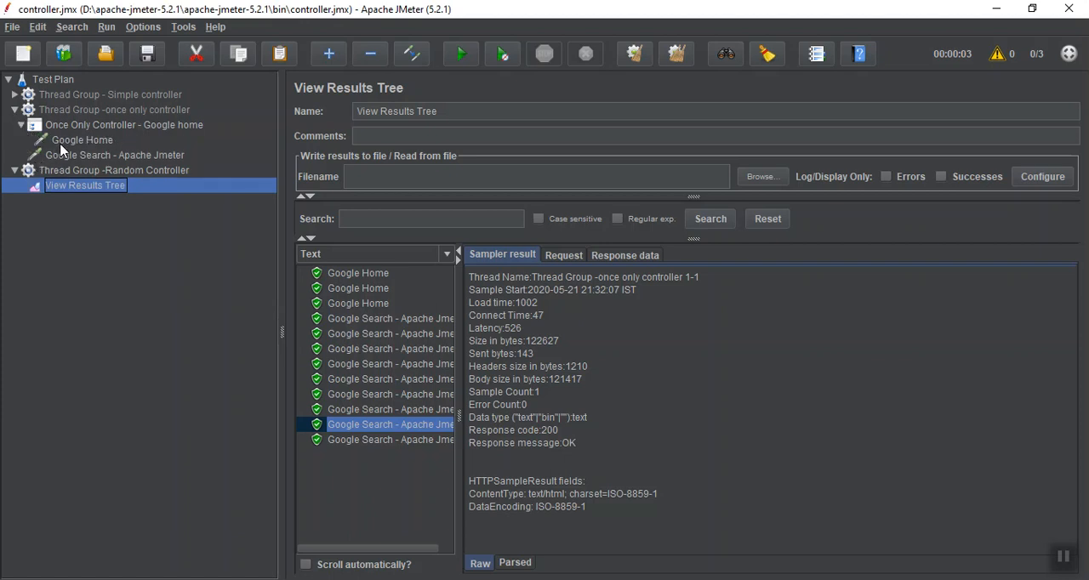
left_click(61, 143)
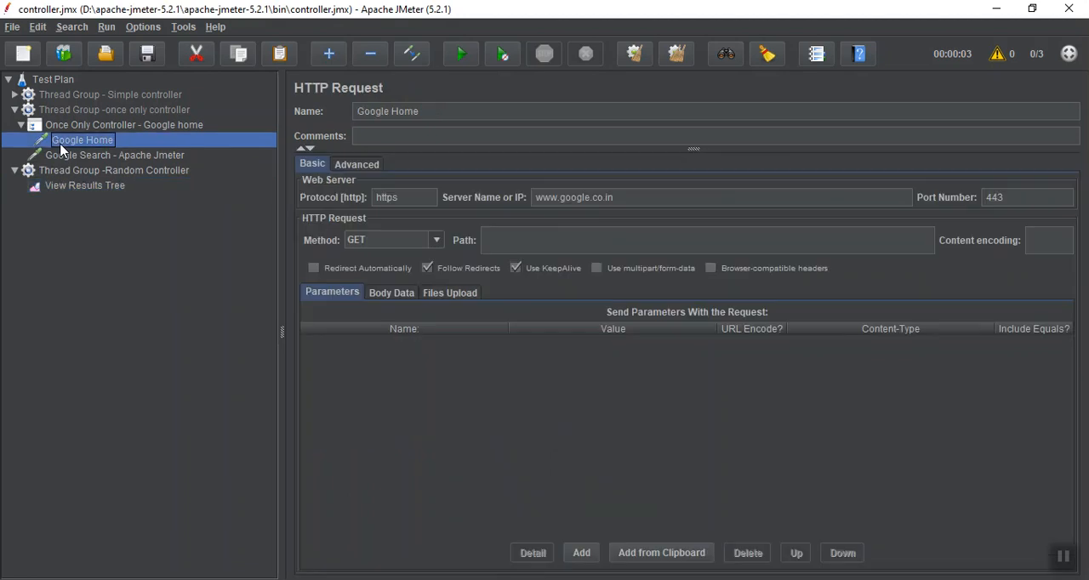
left_click(16, 96)
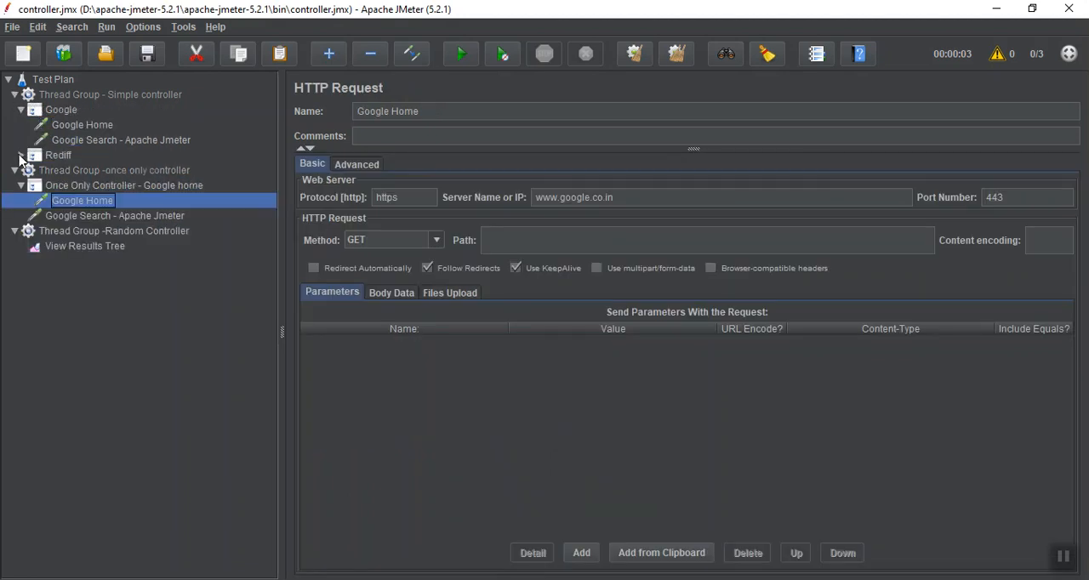
left_click(21, 156)
left_click(73, 126)
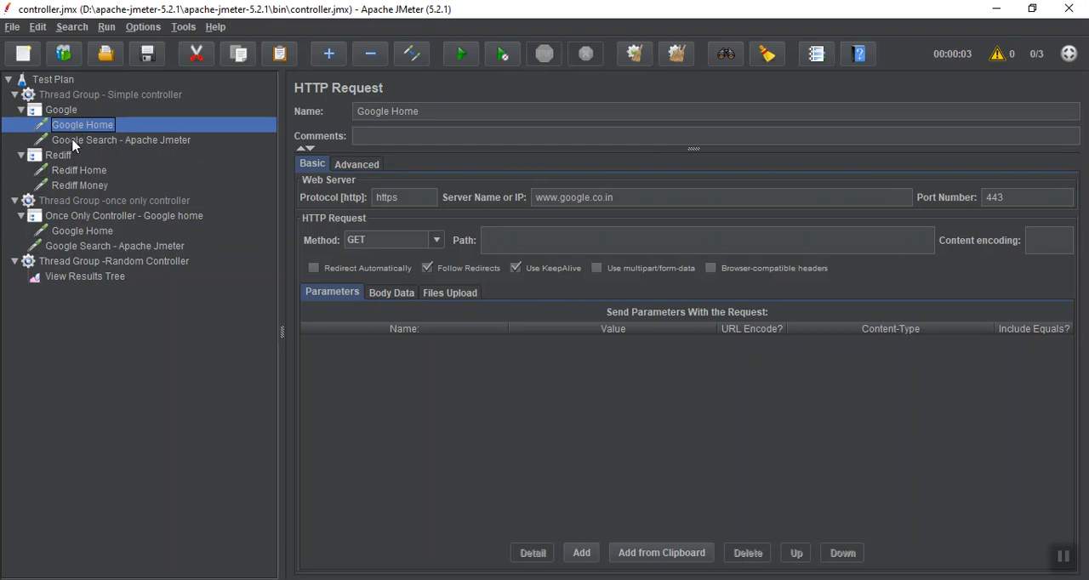
left_click(75, 141, "shift")
left_click(73, 172, "ctrl")
left_click(72, 186, "ctrl")
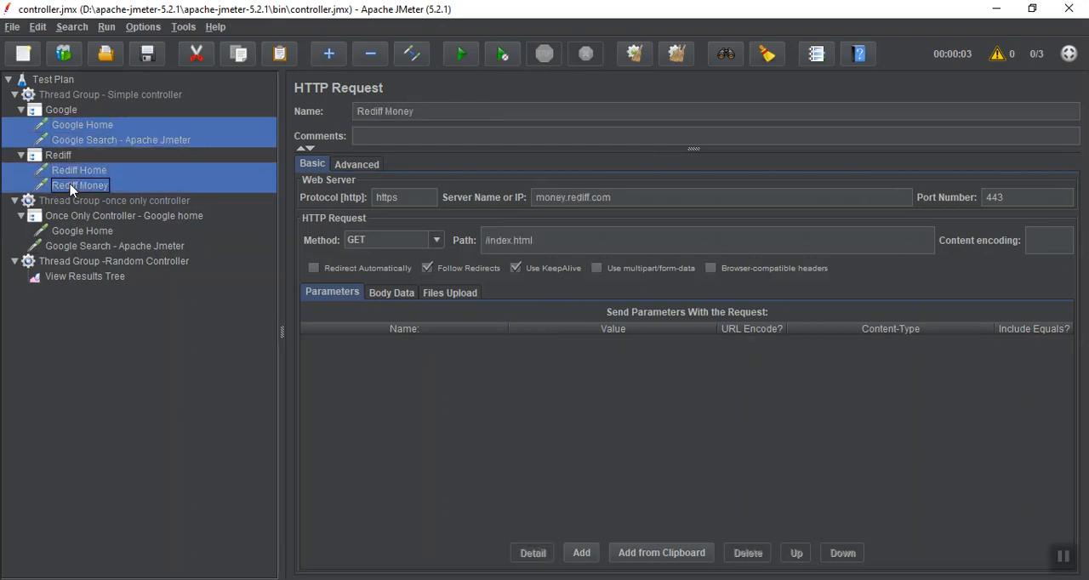
left_click_drag(72, 189, 68, 265)
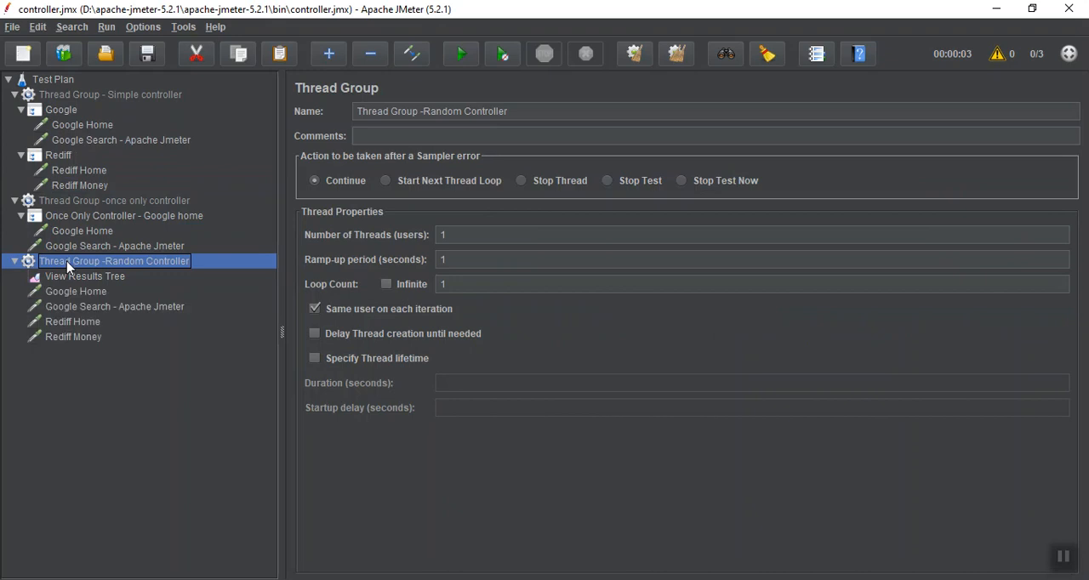
Move View Results Tree out of the Random Controller thread group to the Test Plan level and clear its earlier results
left_click(65, 278)
left_click_drag(48, 172, 59, 79)
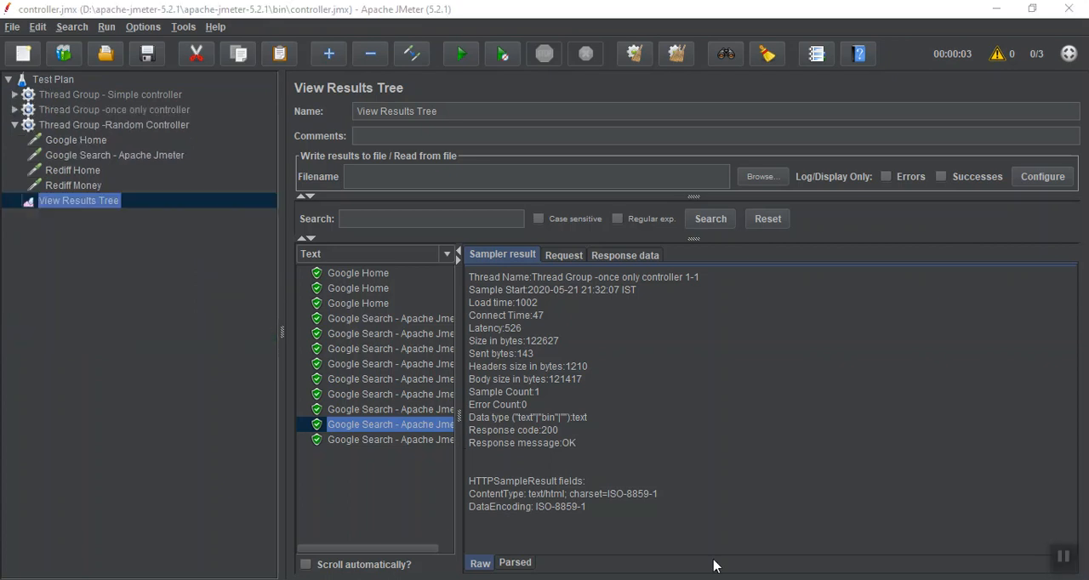
left_click(632, 56)
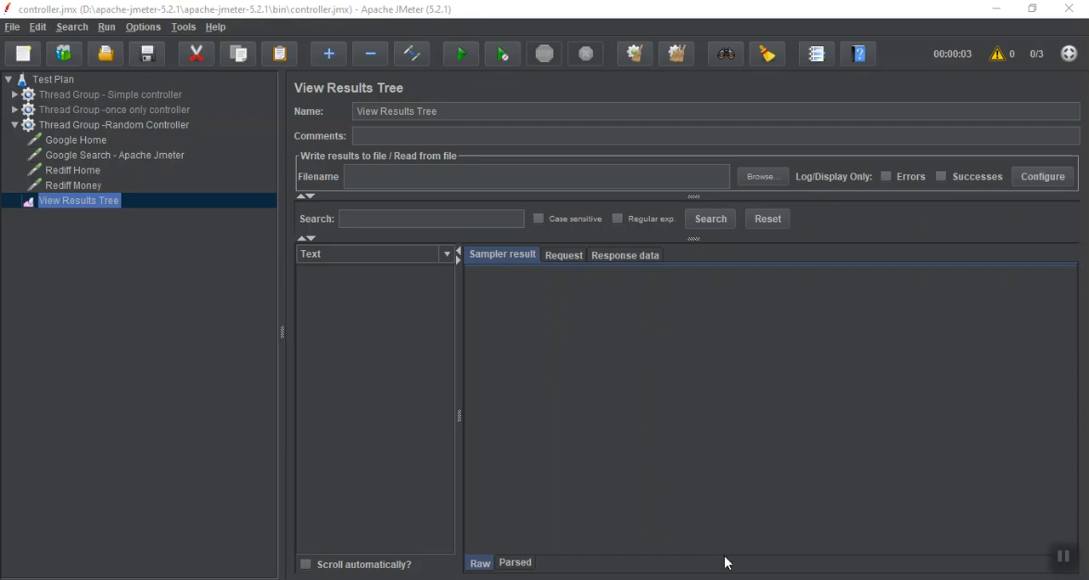
Add a Random Controller logic controller to the Random Controller thread group
left_click(124, 128)
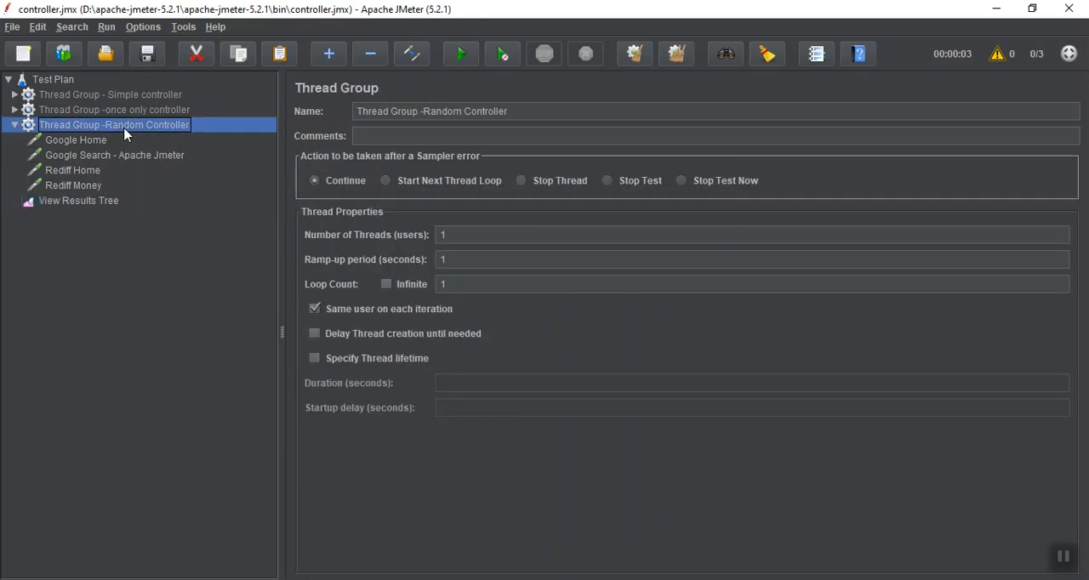
right_click(124, 134)
mouse_move(136, 137)
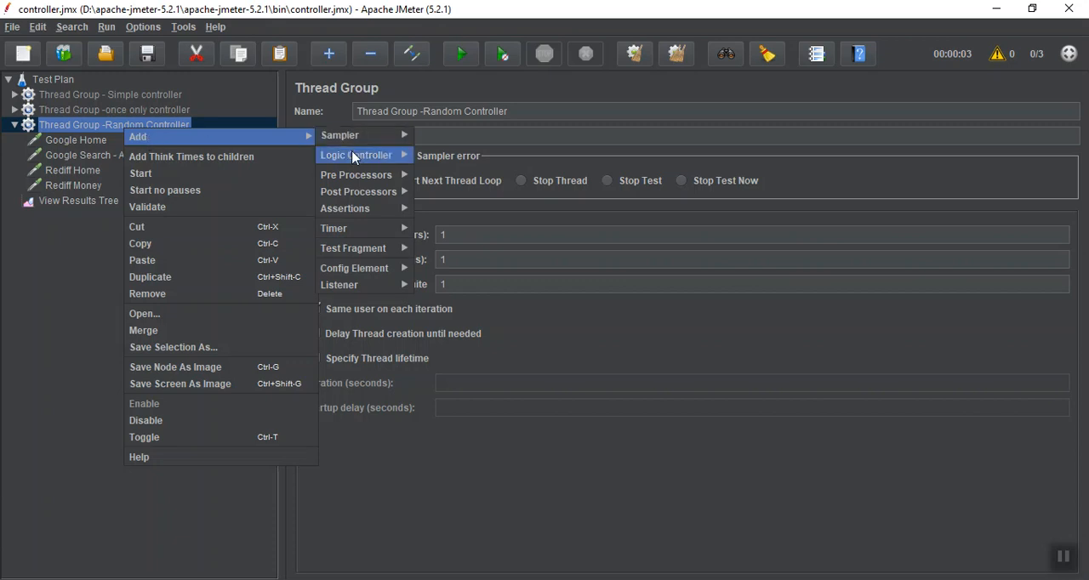
mouse_move(354, 156)
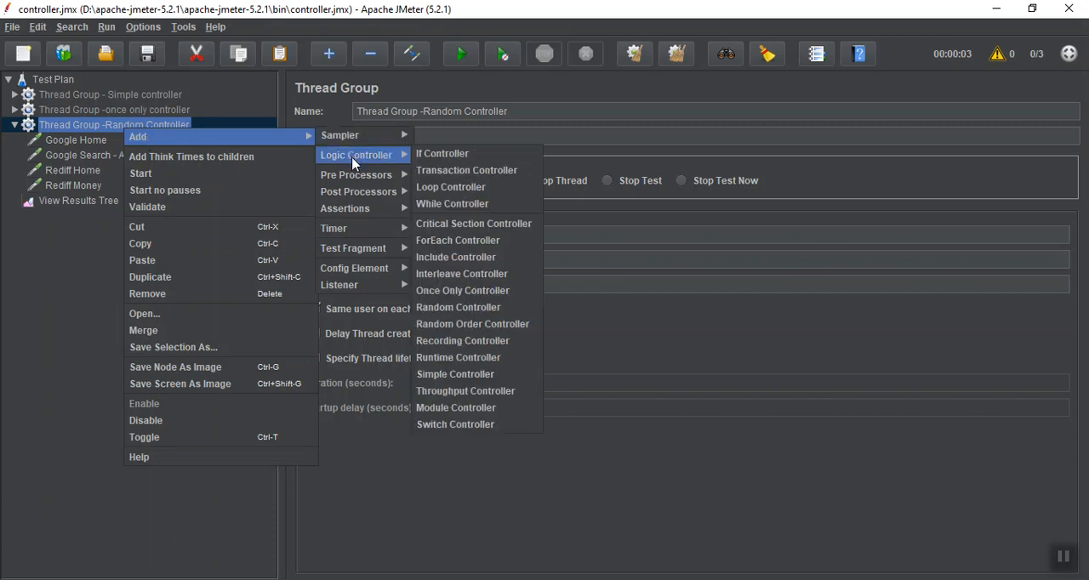
left_click(451, 311)
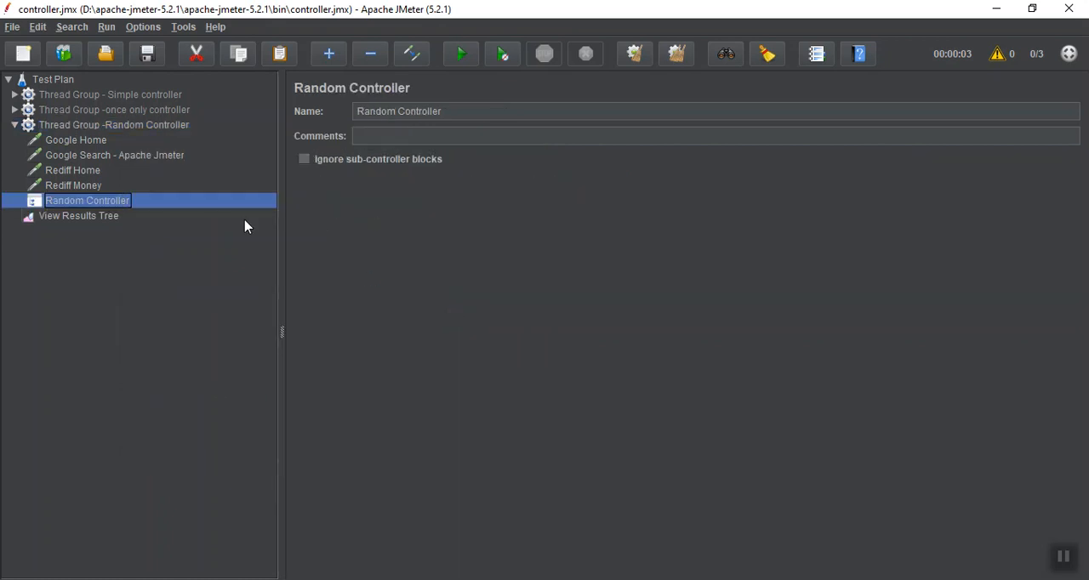
Move the Google Home, Google Search - Apache Jmeter, Rediff Home and Rediff Money requests into the Random Controller
left_click(94, 143)
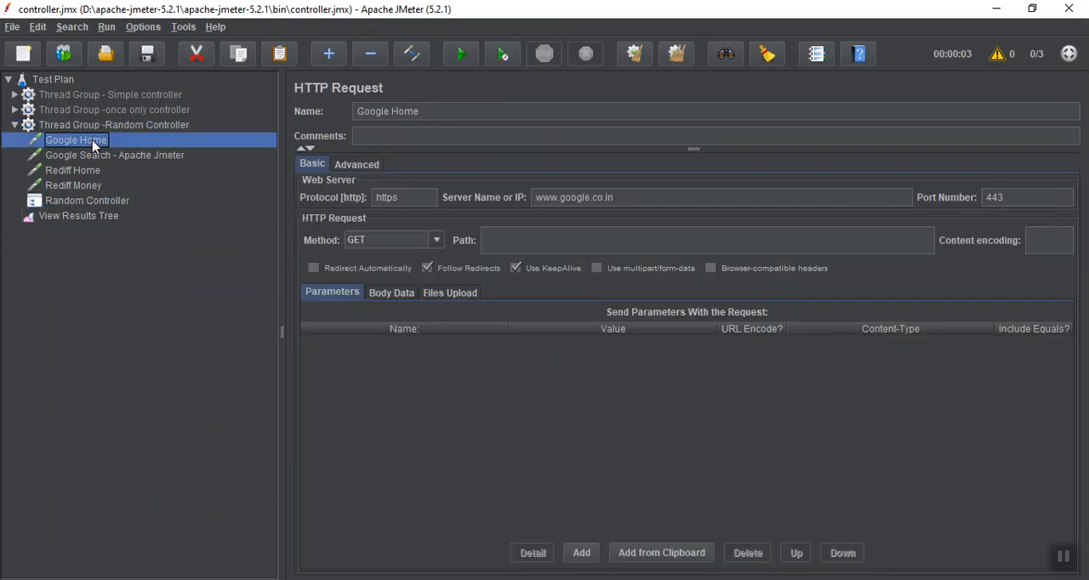
key("shift+Down")
key("shift+Down")
key("shift+Down")
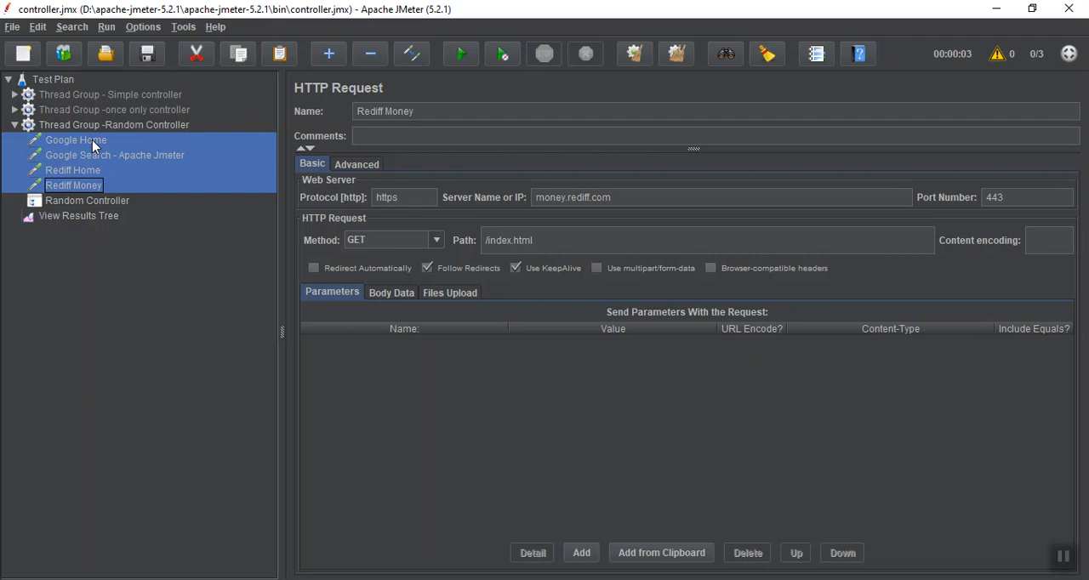
left_click_drag(93, 145, 69, 202)
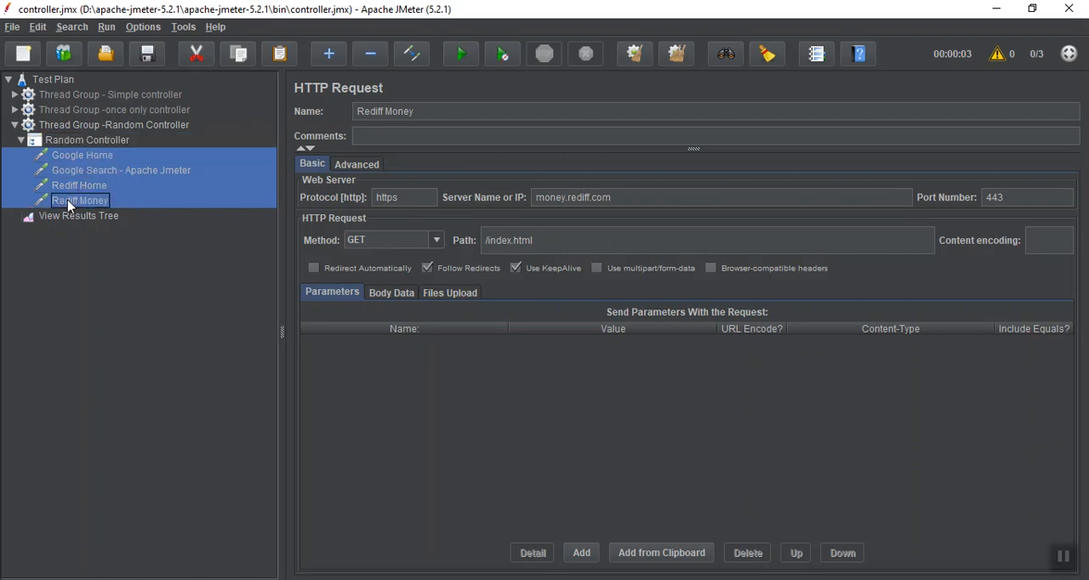
Run the test with the Random Controller and display its results in View Results Tree
left_click(60, 218)
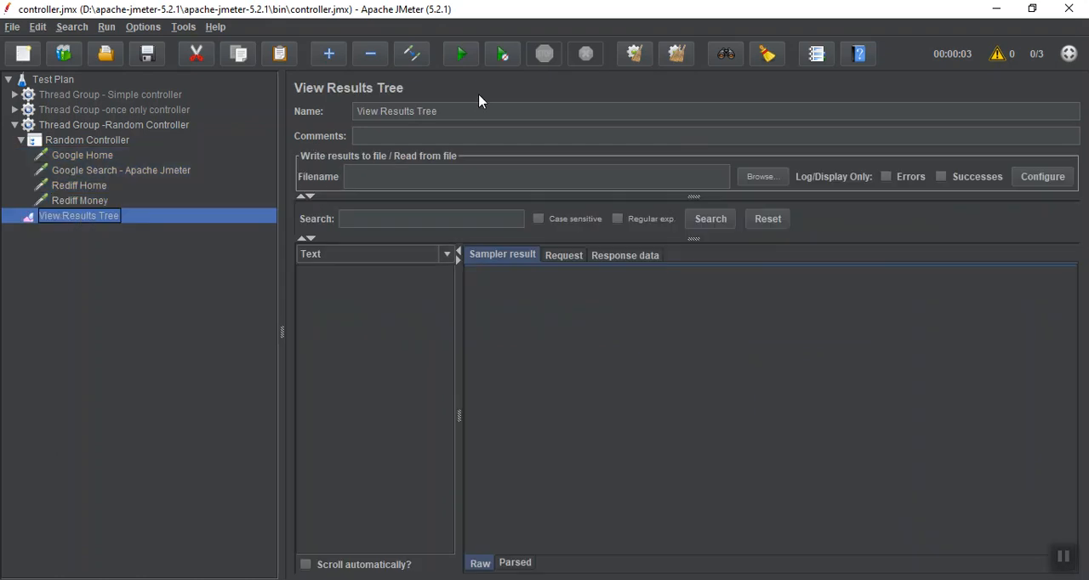
left_click(463, 61)
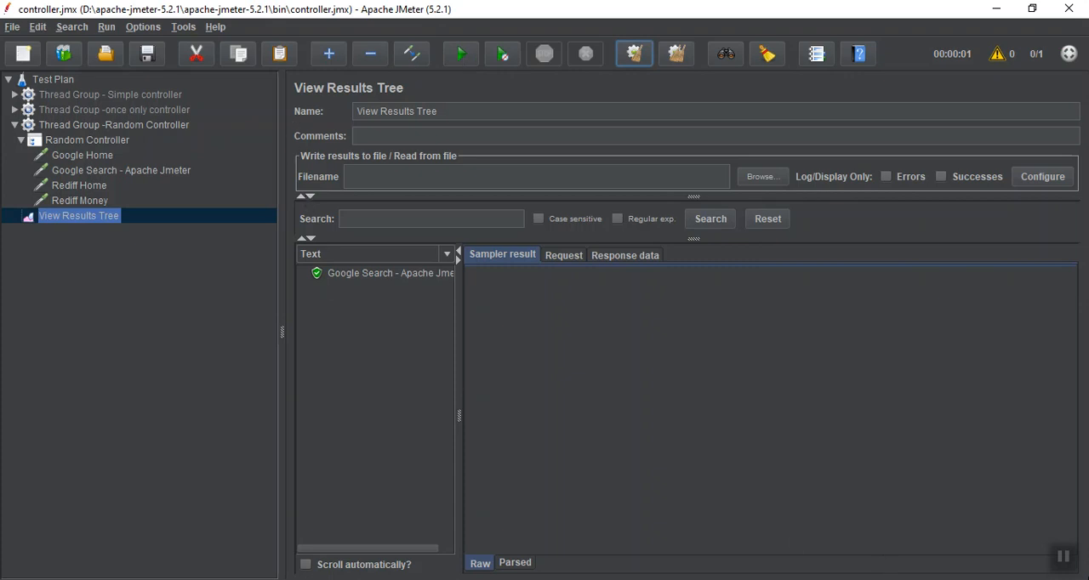
left_click(1067, 558)
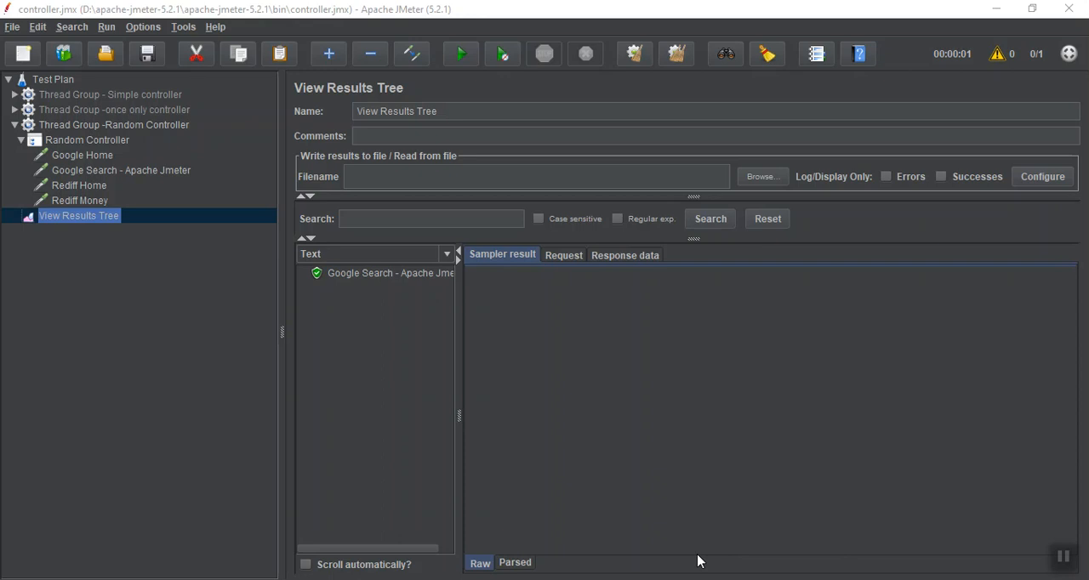
left_click(1062, 562)
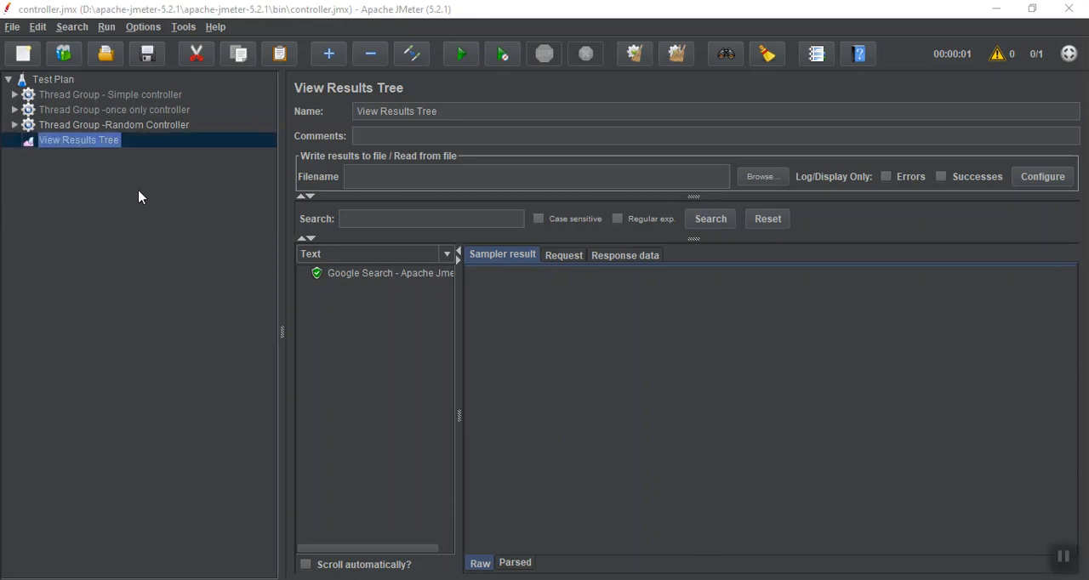
Disable the Random Controller thread group and add a new thread group to the Test Plan
left_click(103, 126)
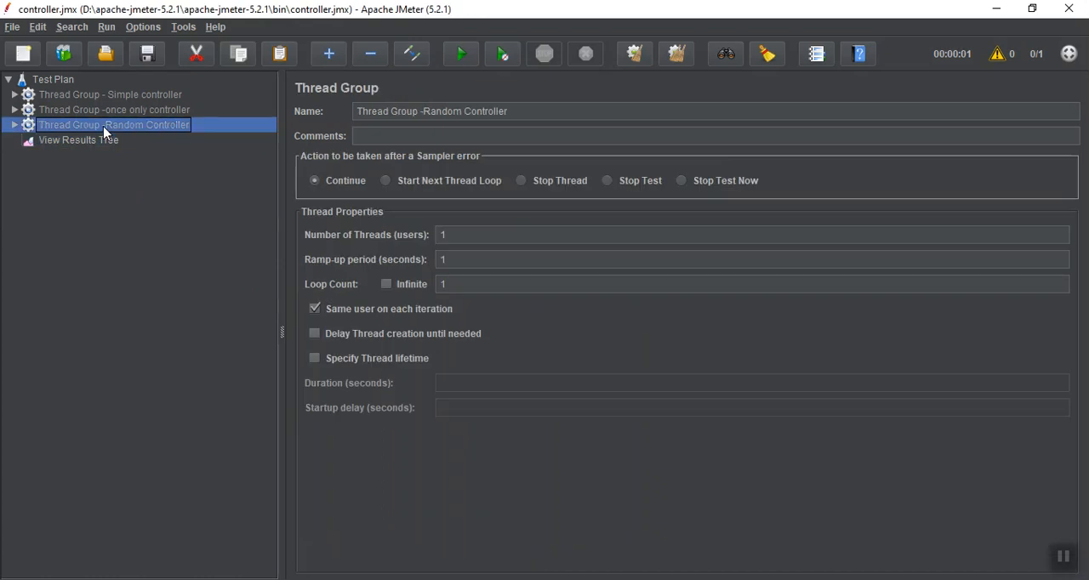
left_click(62, 83)
right_click(61, 83)
mouse_move(159, 95)
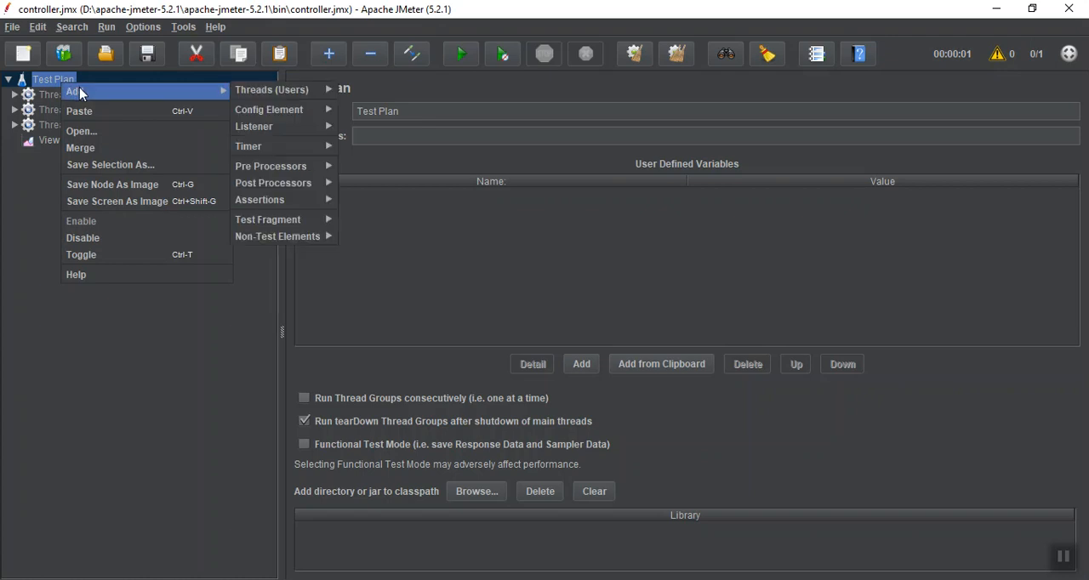
mouse_move(274, 102)
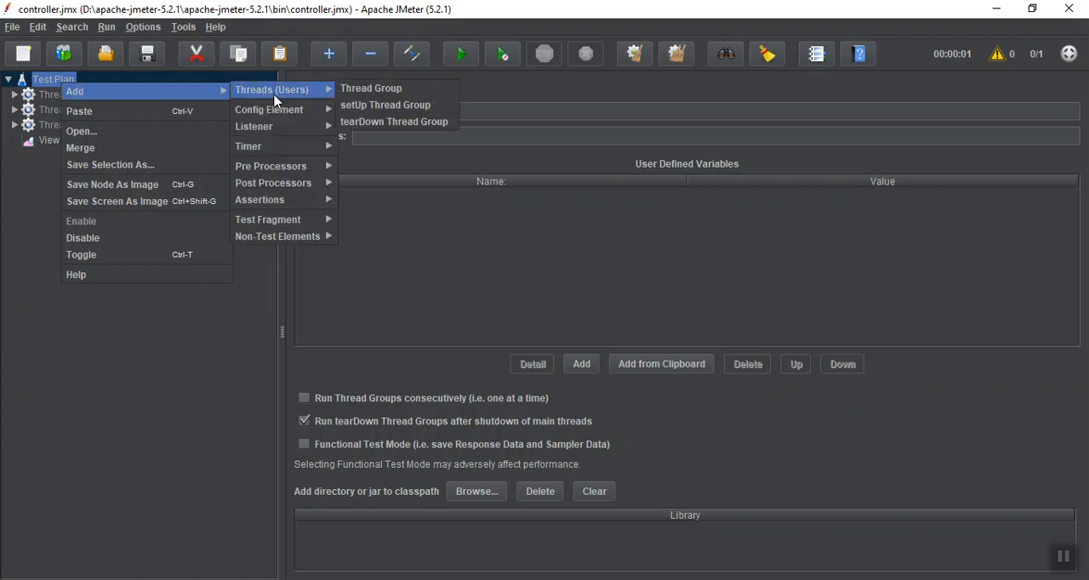
left_click(366, 91)
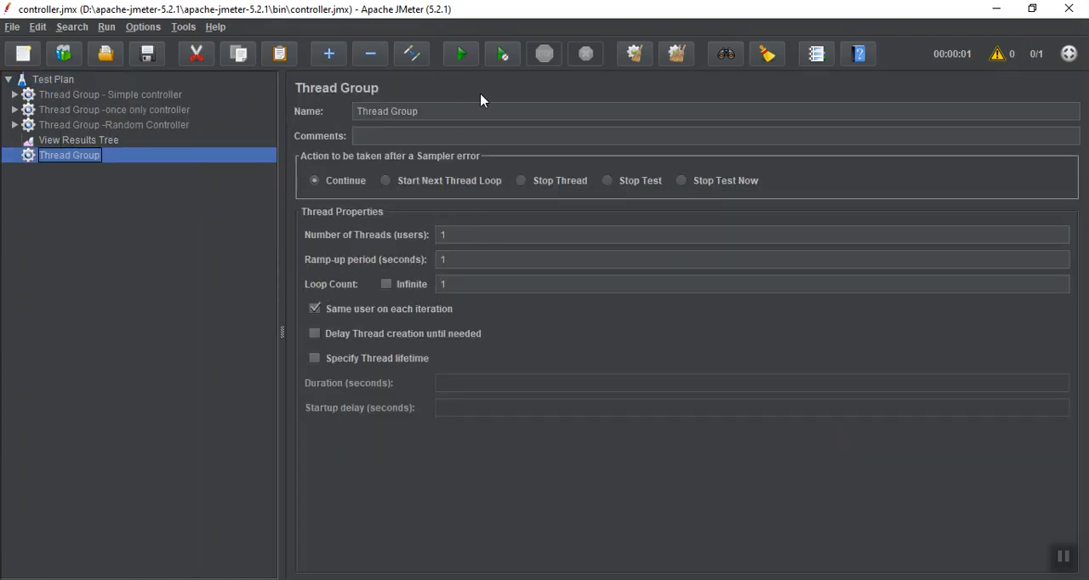
Rename the new thread group as "Thread Group - Random Order Controller"
left_click(459, 111)
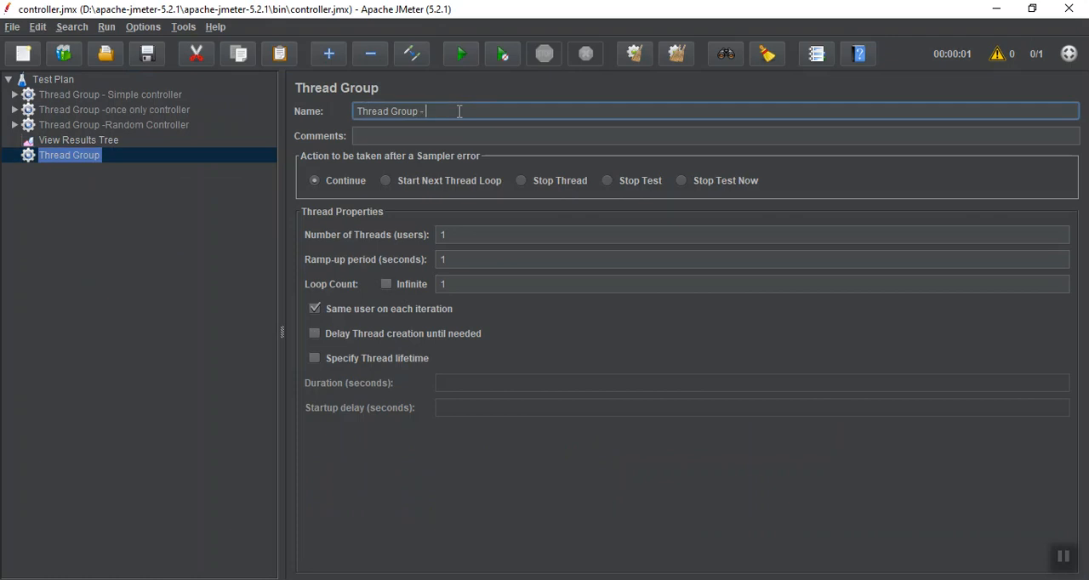
type("- Random Order Controller")
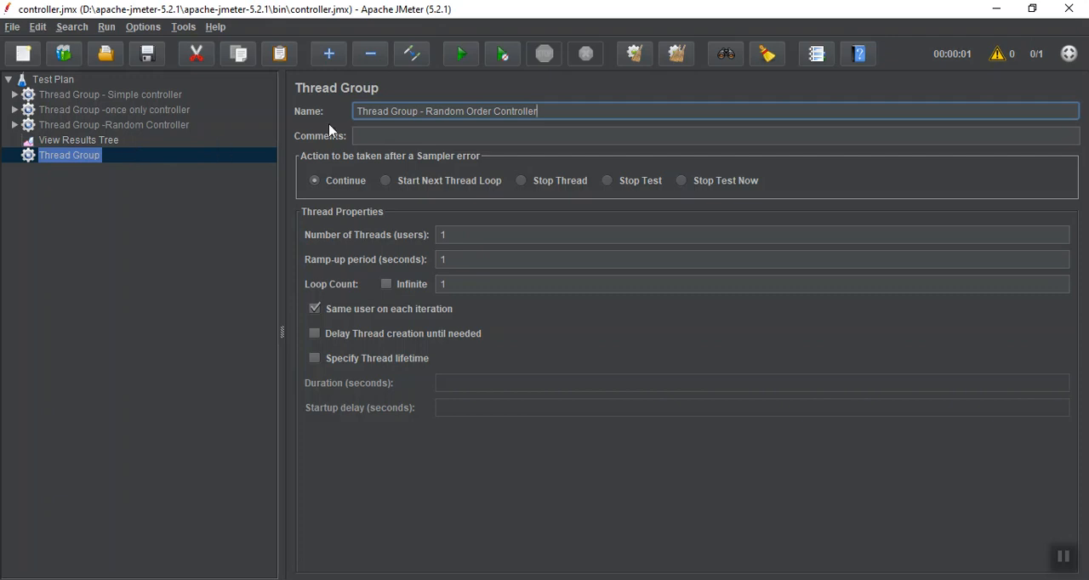
left_click(373, 139)
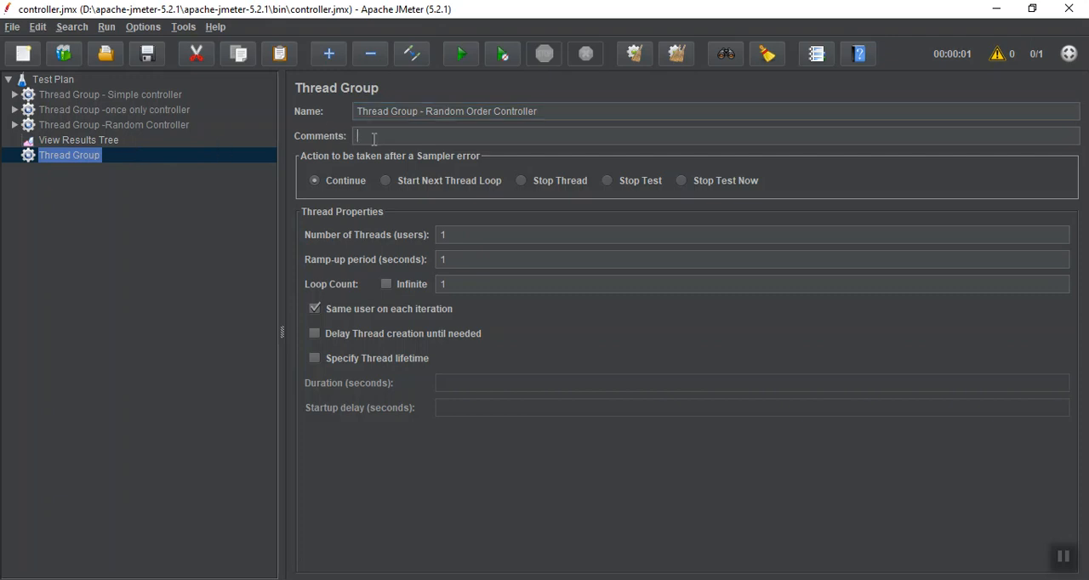
Copy the Google Home, Google Search - Apache Jmeter, Rediff Home and Rediff Money requests from the Random Controller into the Random Order Controller thread group
left_click(15, 125)
left_click(58, 157)
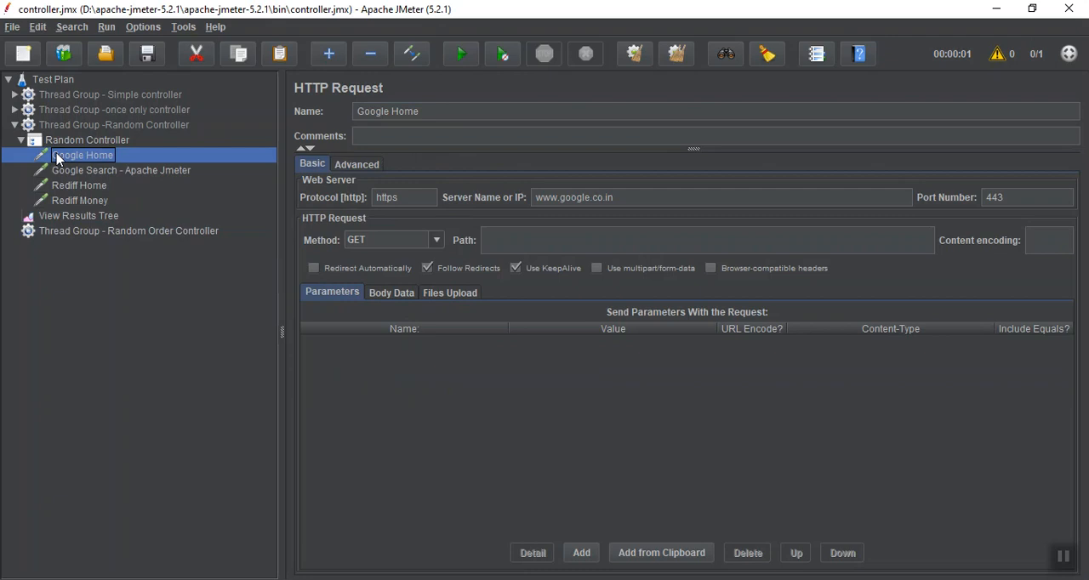
key("shift+Down")
key("shift+Down")
key("shift+Down")
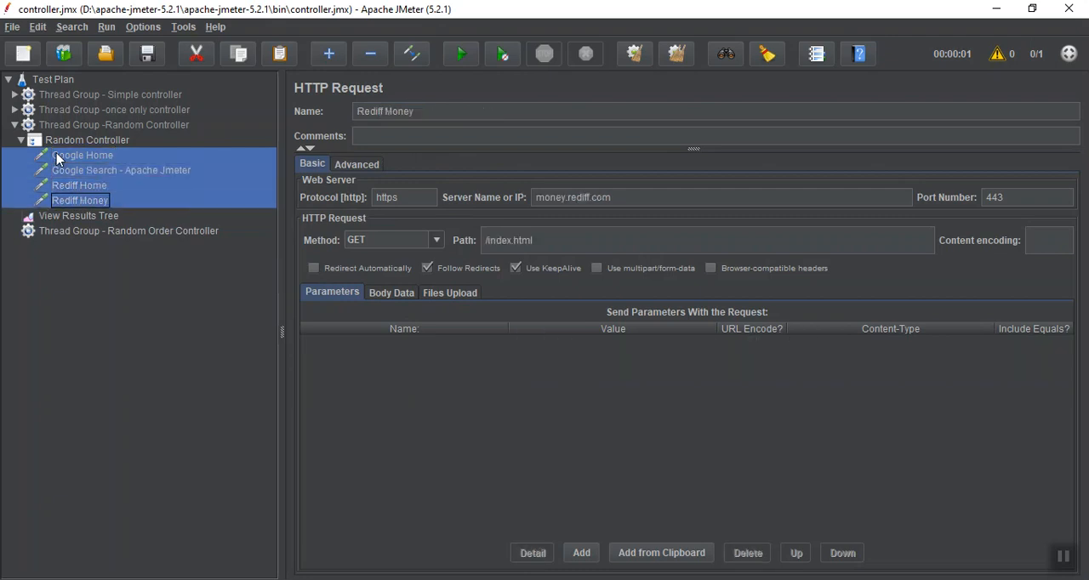
left_click(75, 232)
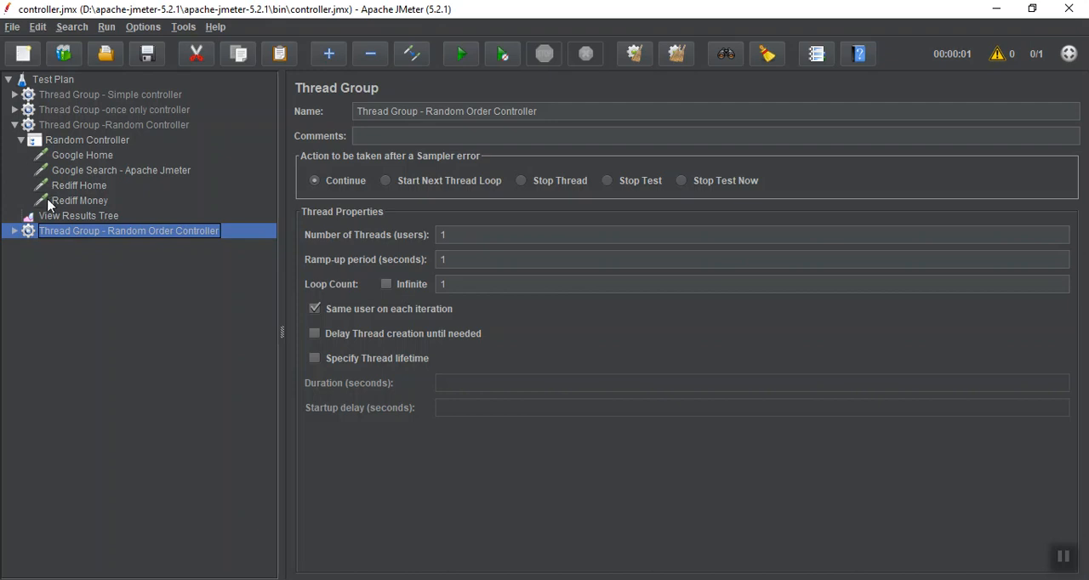
Move View Results Tree below the Random Order Controller thread group, collapse the Random Controller thread group and expand the new one
left_click(51, 217)
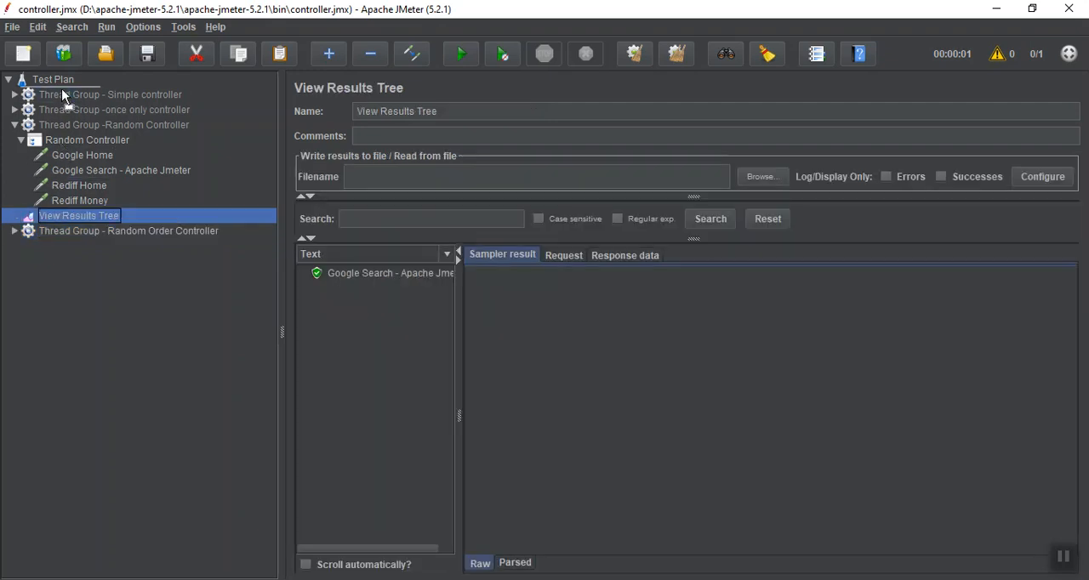
key("alt+Down")
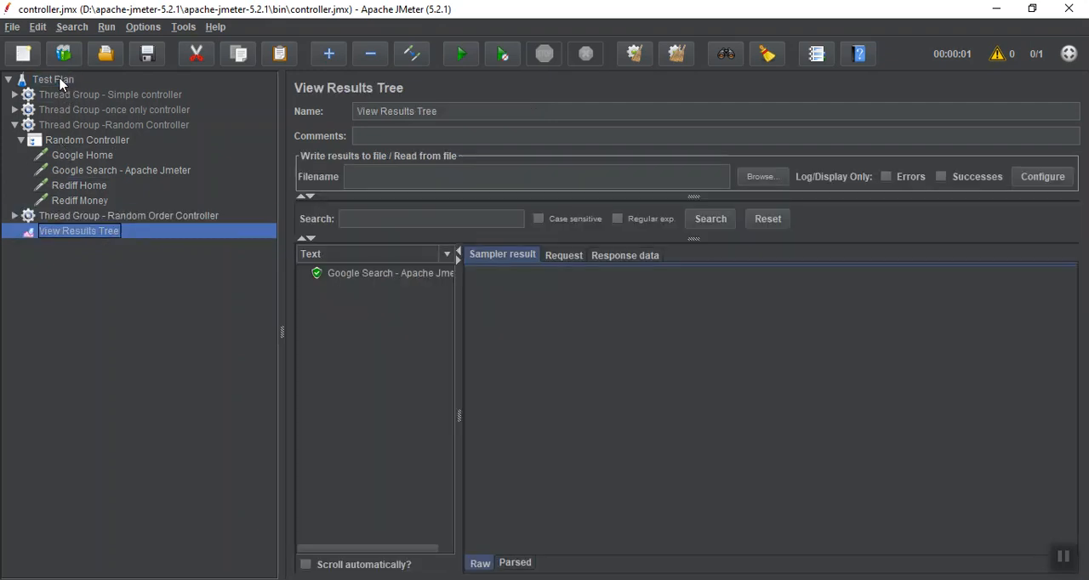
left_click(21, 140)
left_click(15, 126)
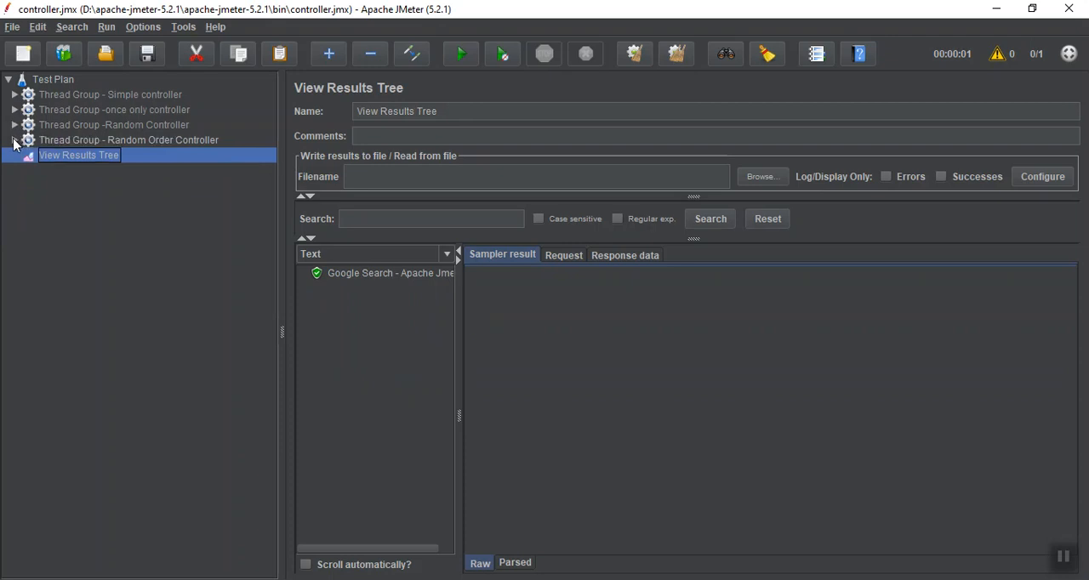
left_click(14, 140)
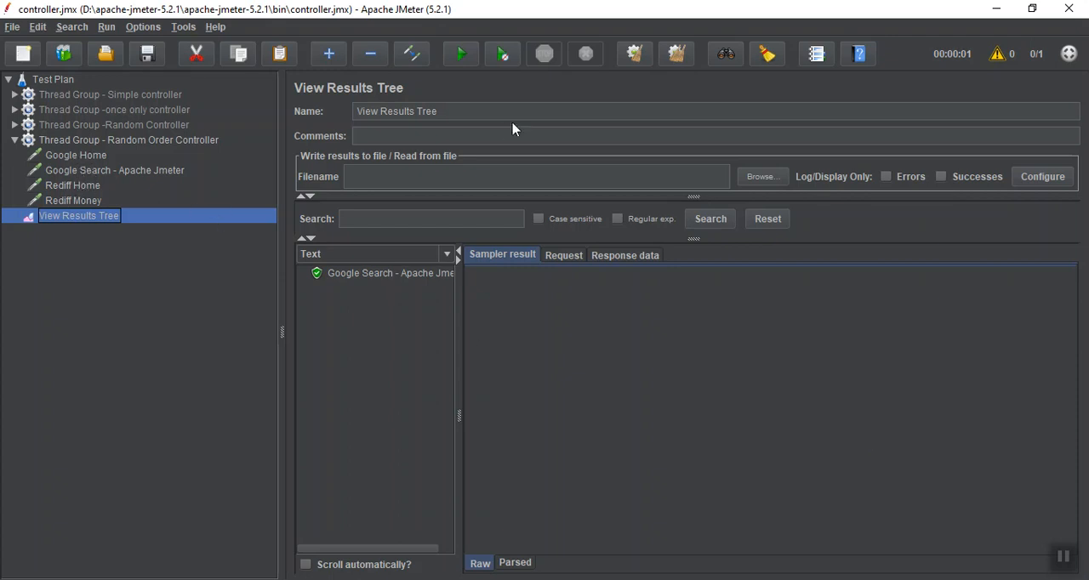
Clear the earlier results and run the Random Order Controller thread group without any logic controller
left_click(633, 55)
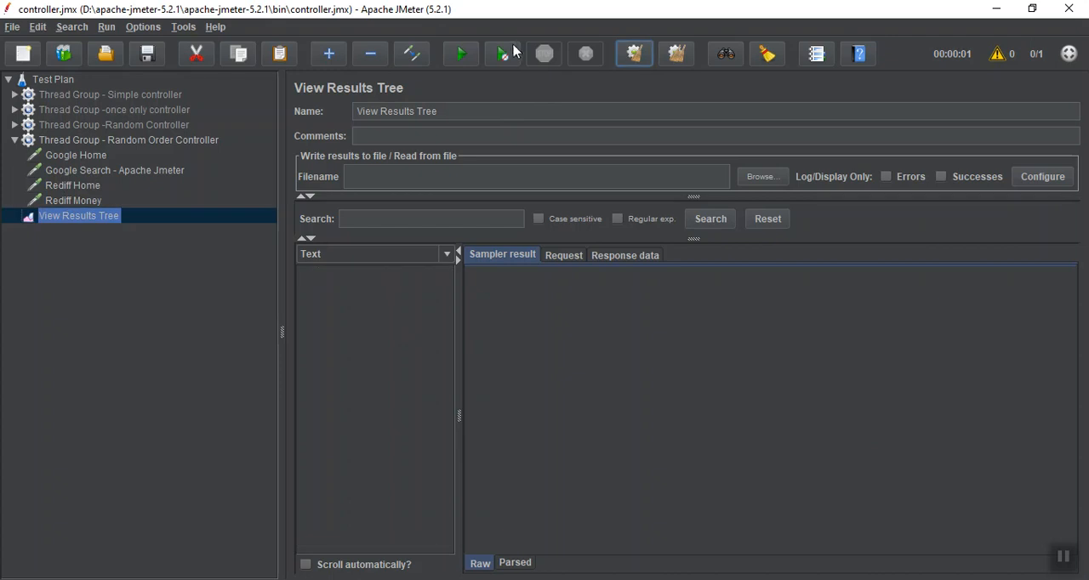
left_click(461, 54)
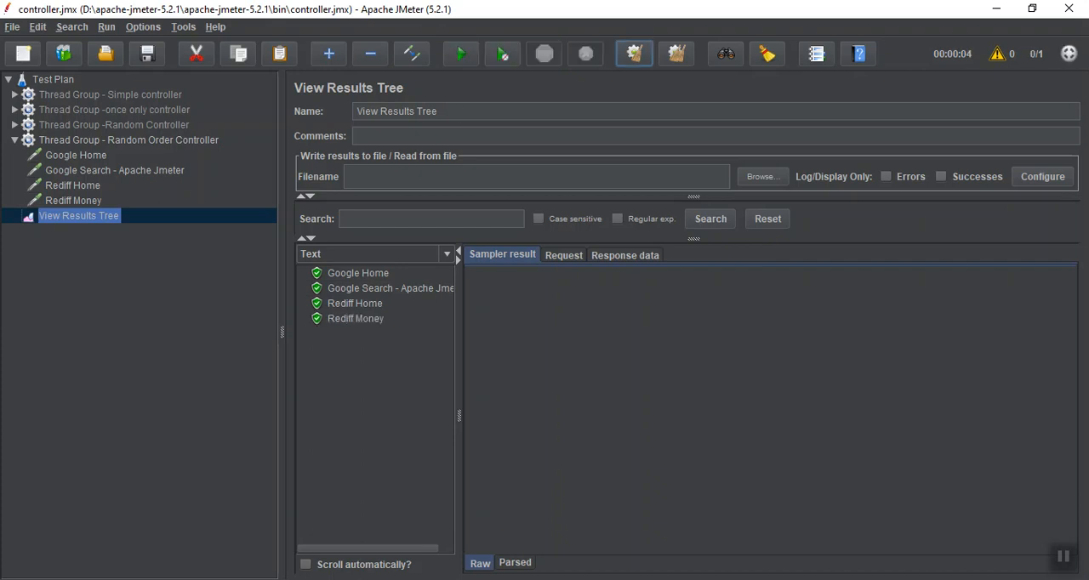
left_click(1065, 564)
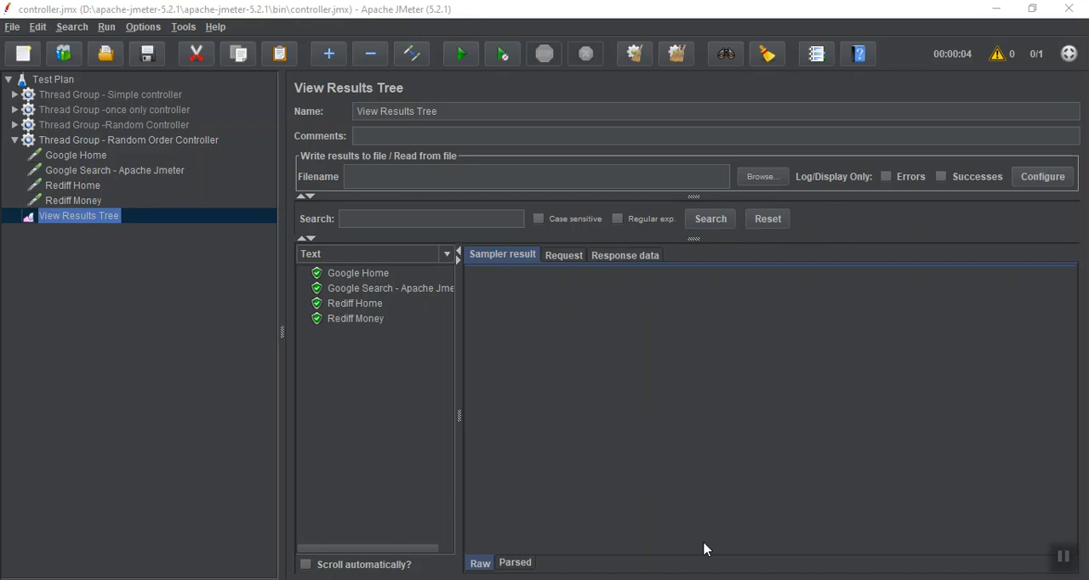
Add a Random Order Controller logic controller to the Random Order Controller thread group
left_click(140, 142)
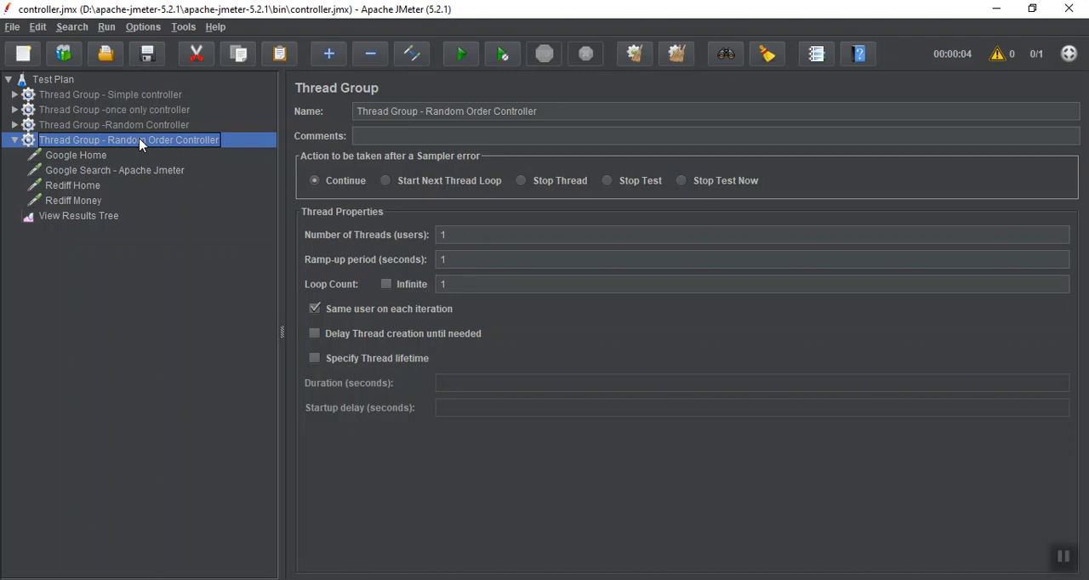
right_click(140, 143)
mouse_move(170, 148)
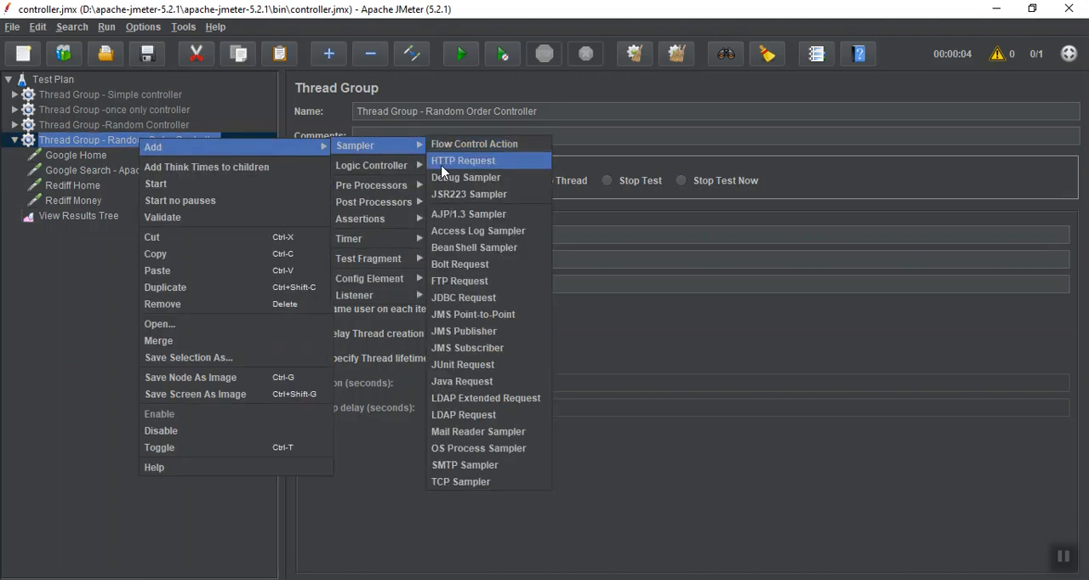
mouse_move(424, 167)
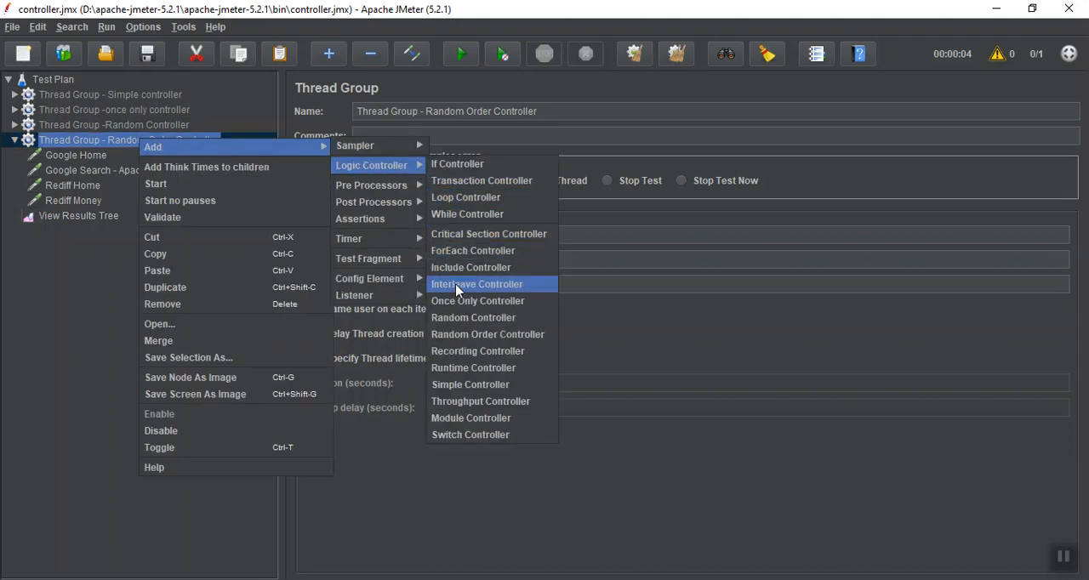
left_click(470, 340)
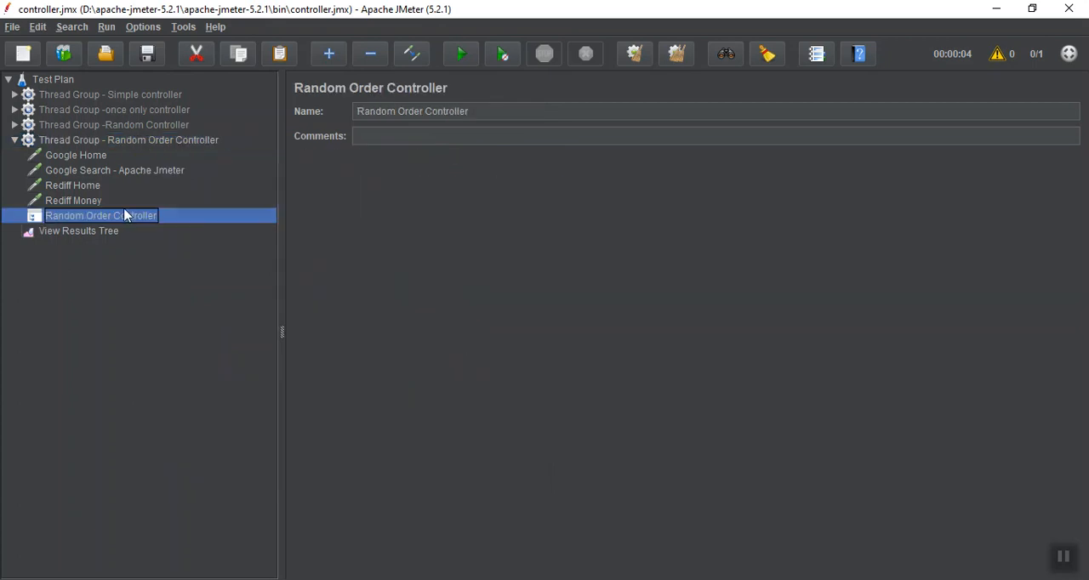
Move the Google Home, Google Search - Apache Jmeter, Rediff Home and Rediff Money requests into the Random Order Controller
left_click(71, 186)
left_click(72, 200)
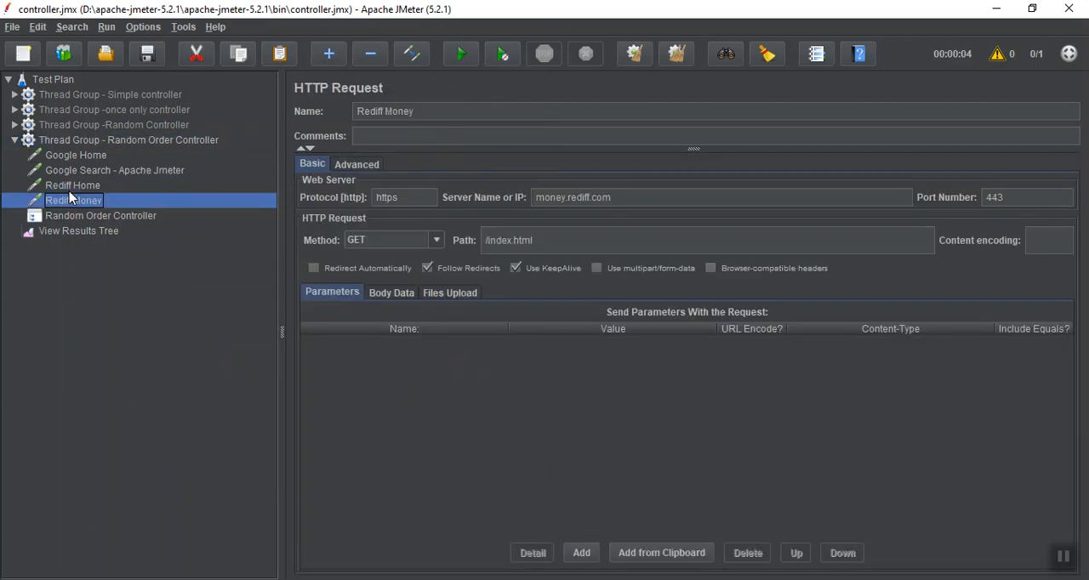
key("shift+Up")
key("shift+Up")
key("shift+Up")
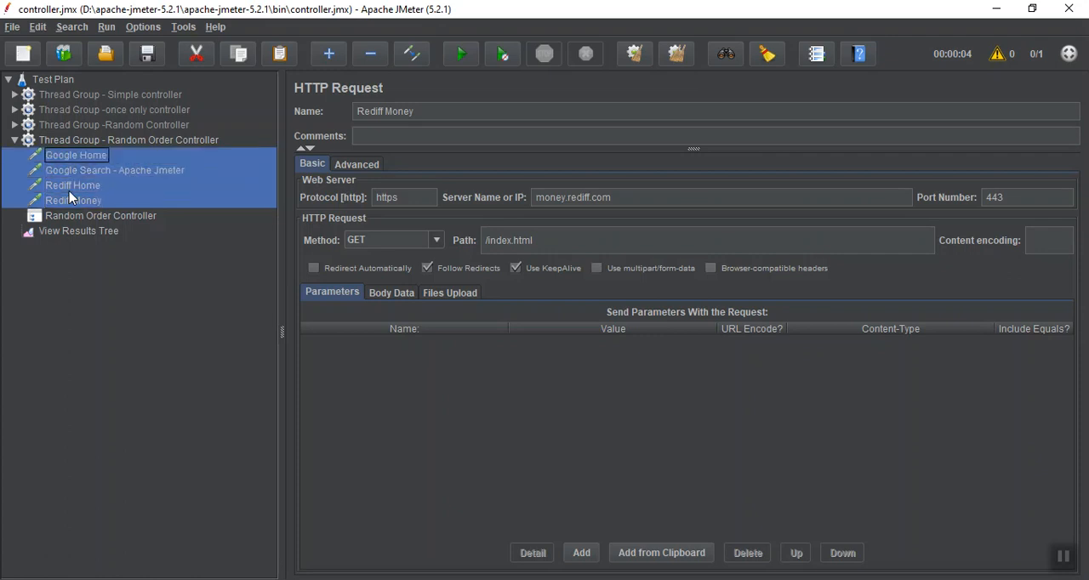
left_click_drag(69, 191, 62, 220)
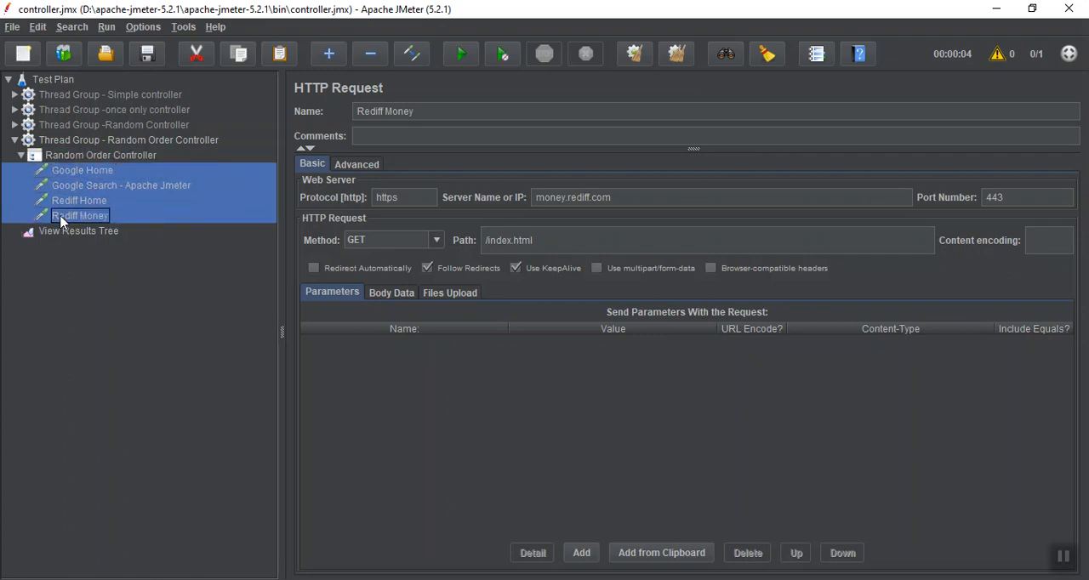
Run the Random Order Controller test twice, clearing View Results Tree before each run to compare the request order
left_click(55, 233)
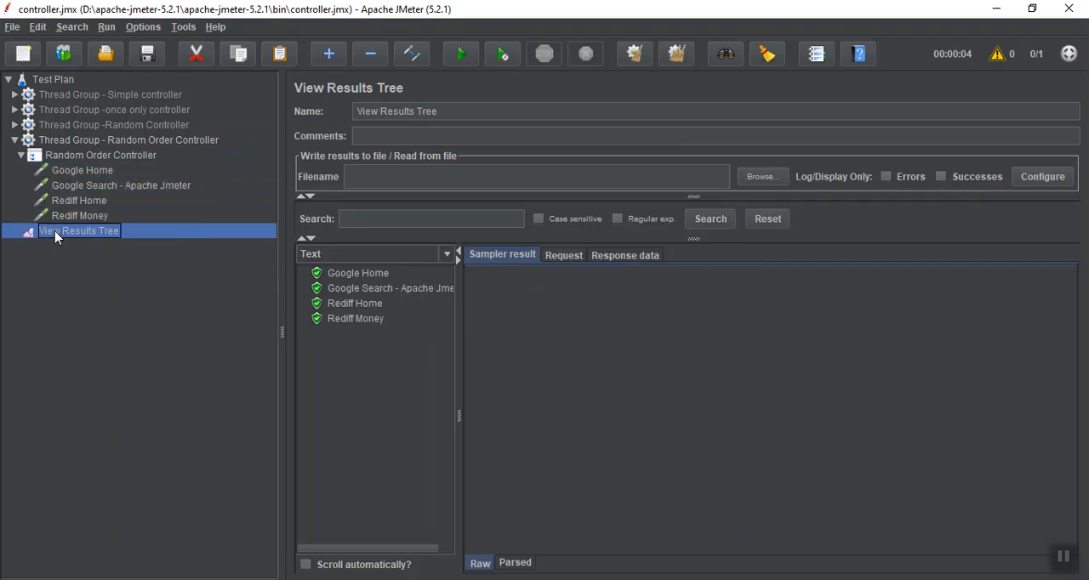
left_click(634, 54)
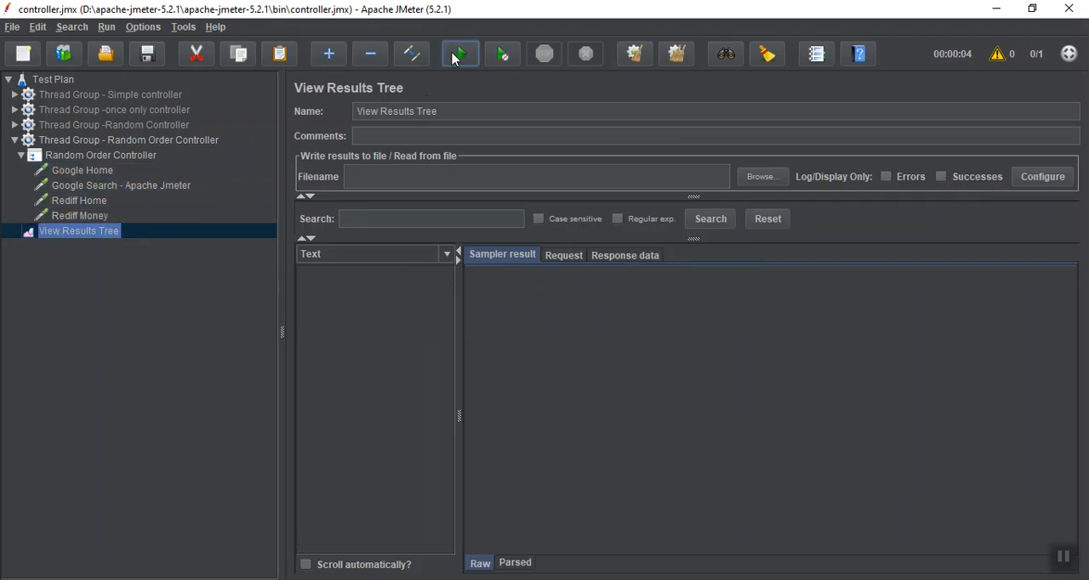
left_click(458, 55)
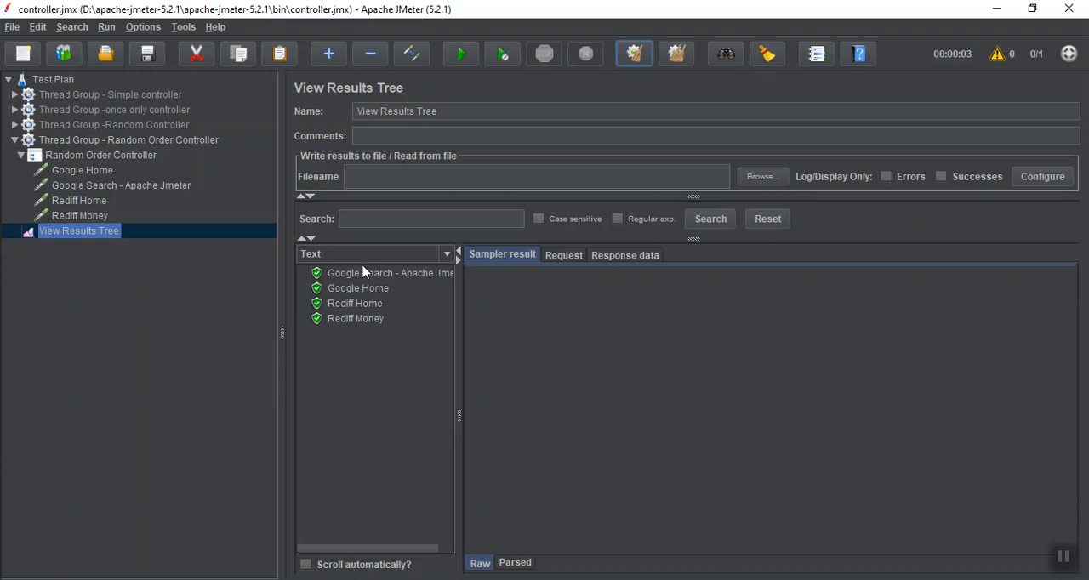
left_click(636, 63)
left_click(462, 56)
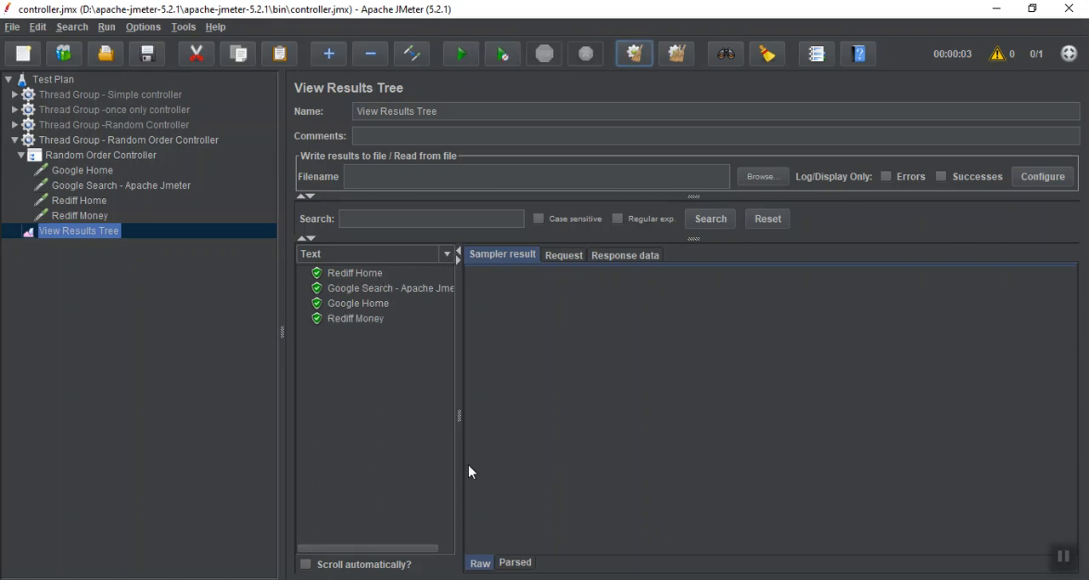
left_click(1064, 560)
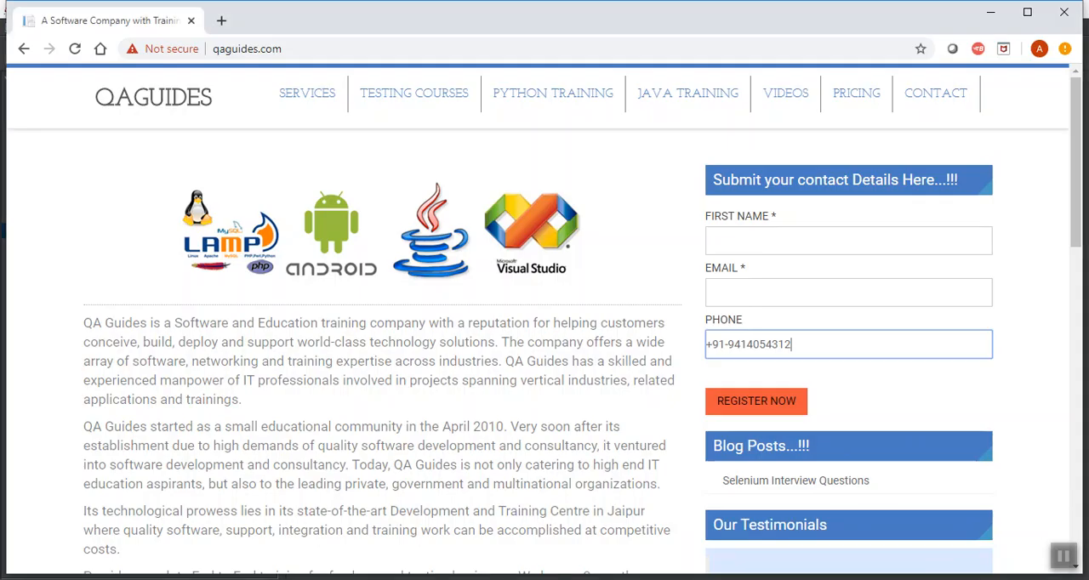
double_click(746, 344)
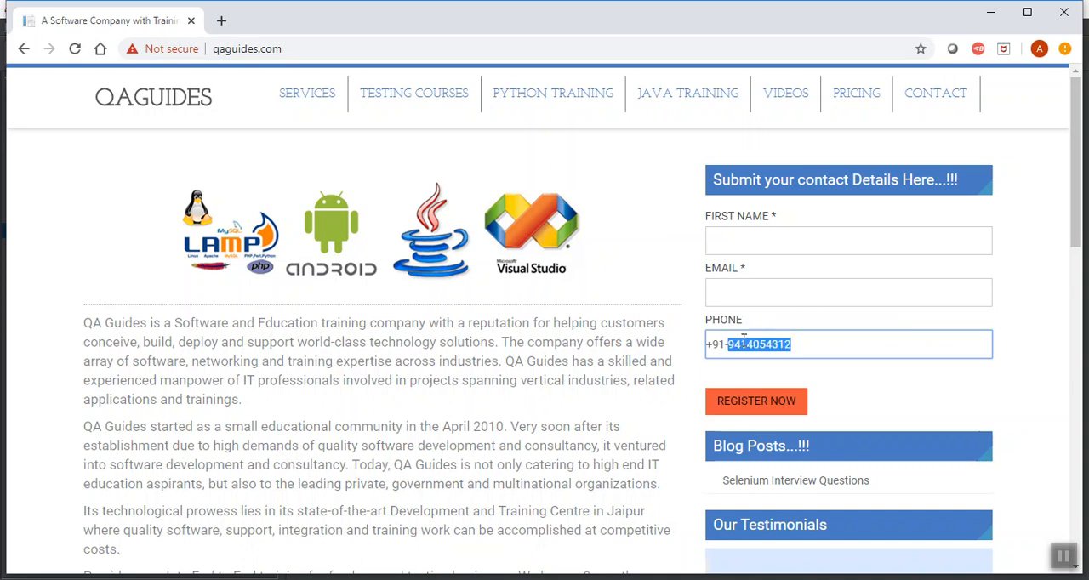
left_click(818, 342)
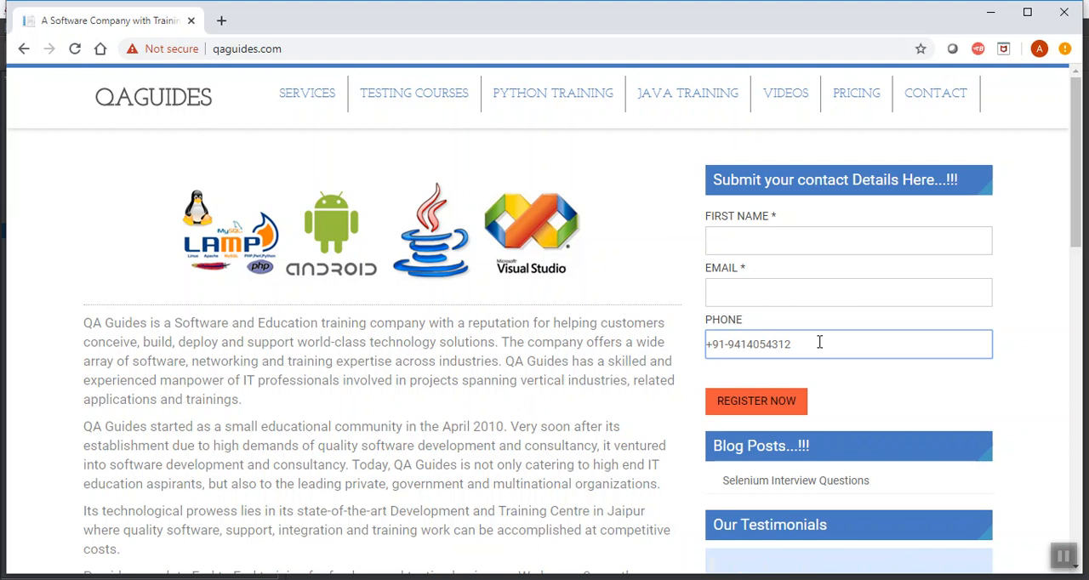